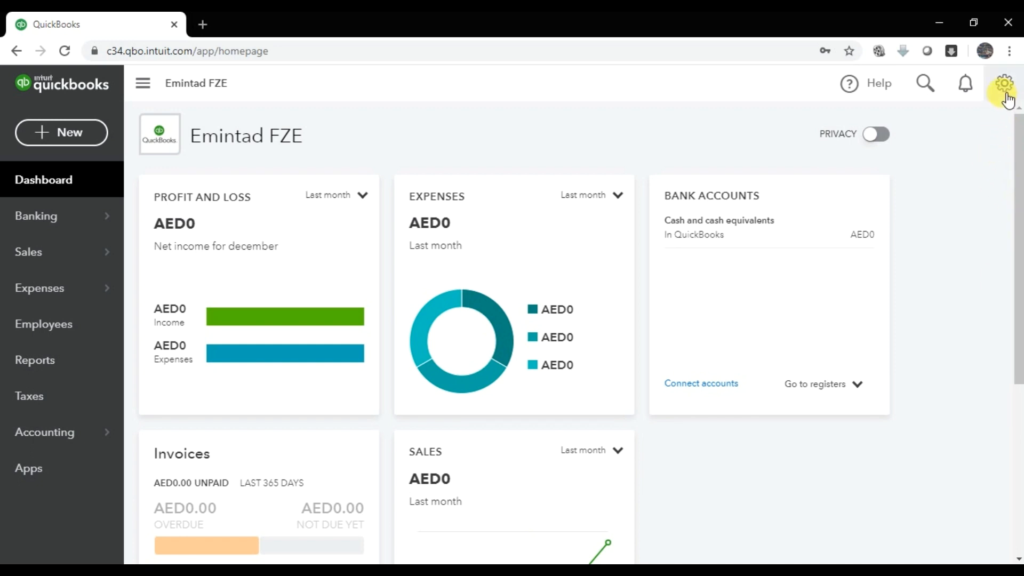
left_click(1005, 85)
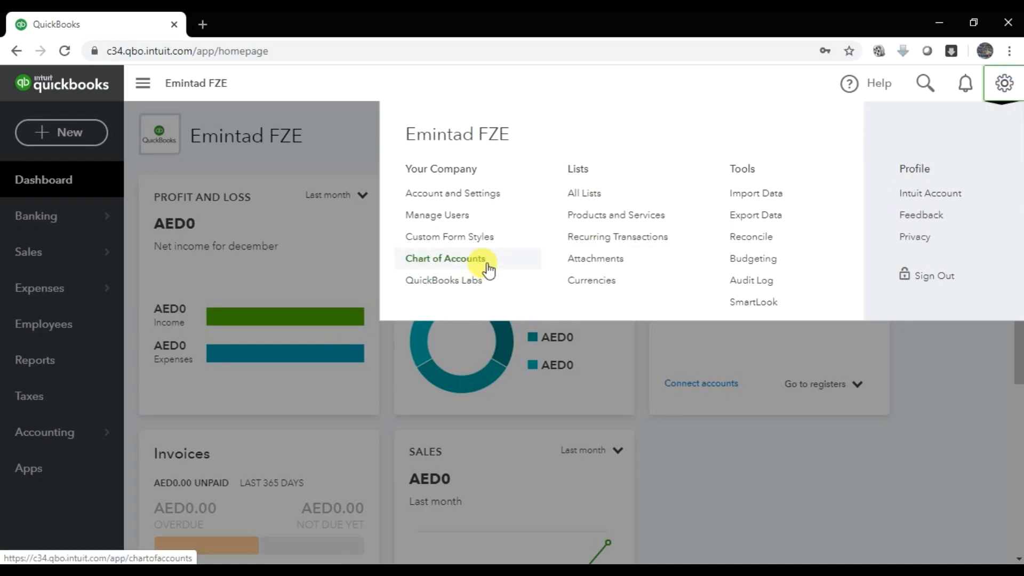
left_click(767, 478)
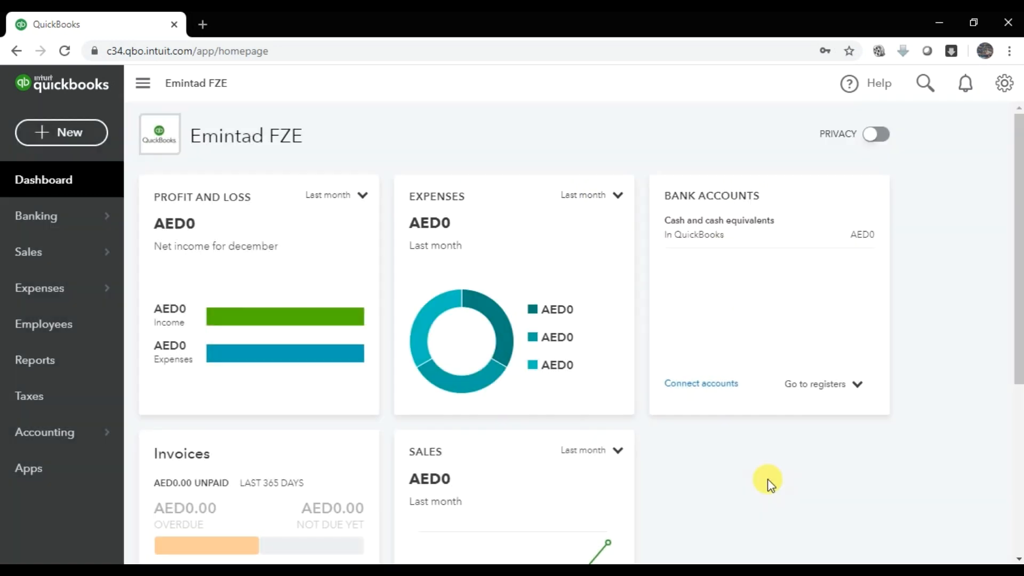
left_click(31, 441)
left_click(995, 100)
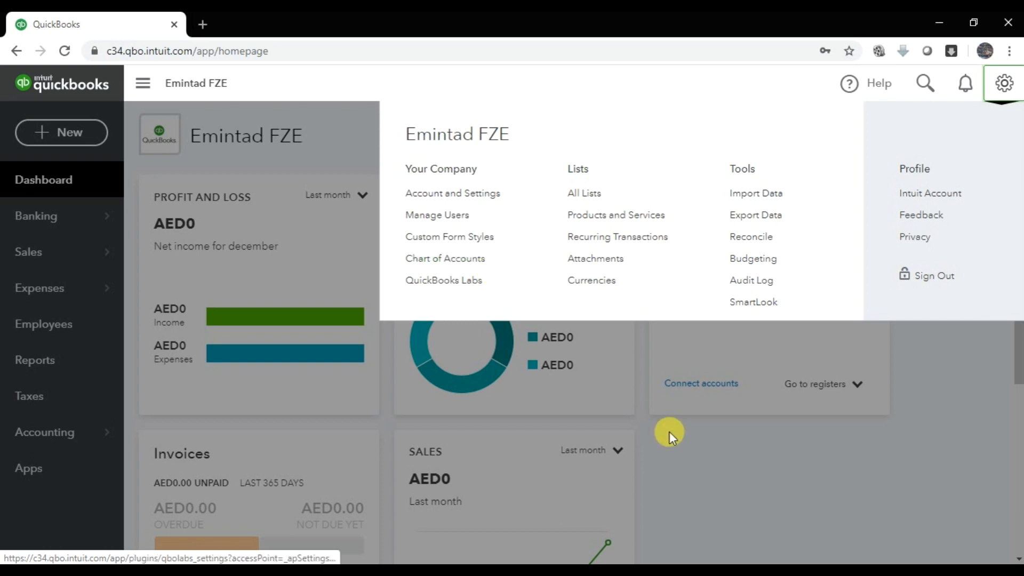
left_click(683, 455)
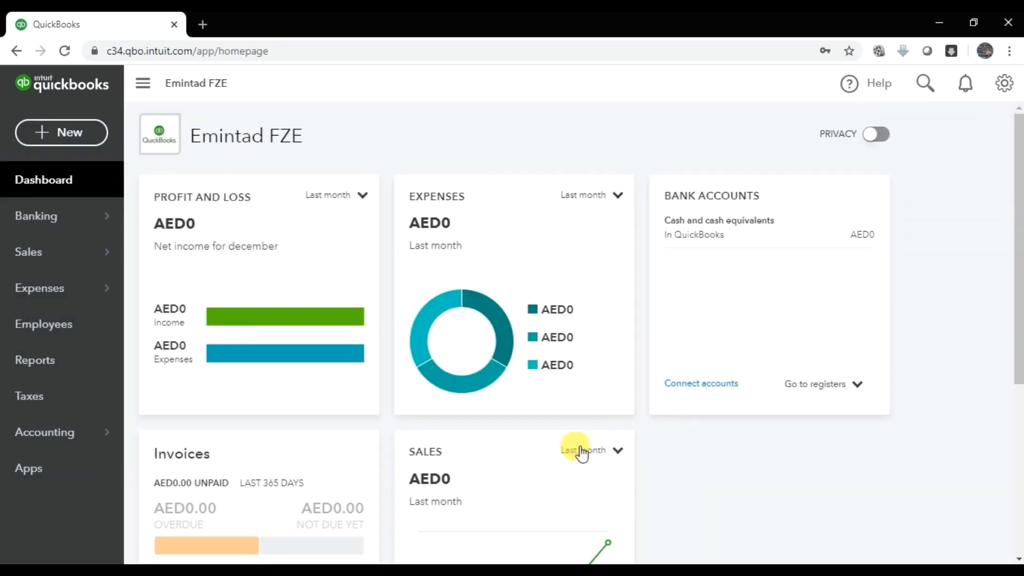
Open the company's Chart of Accounts and continue past the introduction to the full account list.
left_click(24, 431)
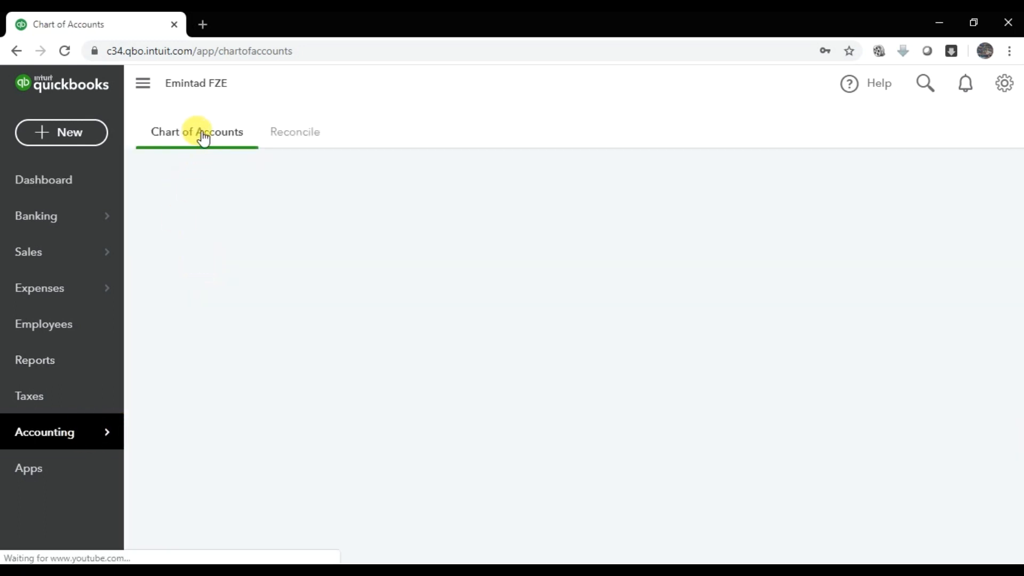
mouse_move(45, 429)
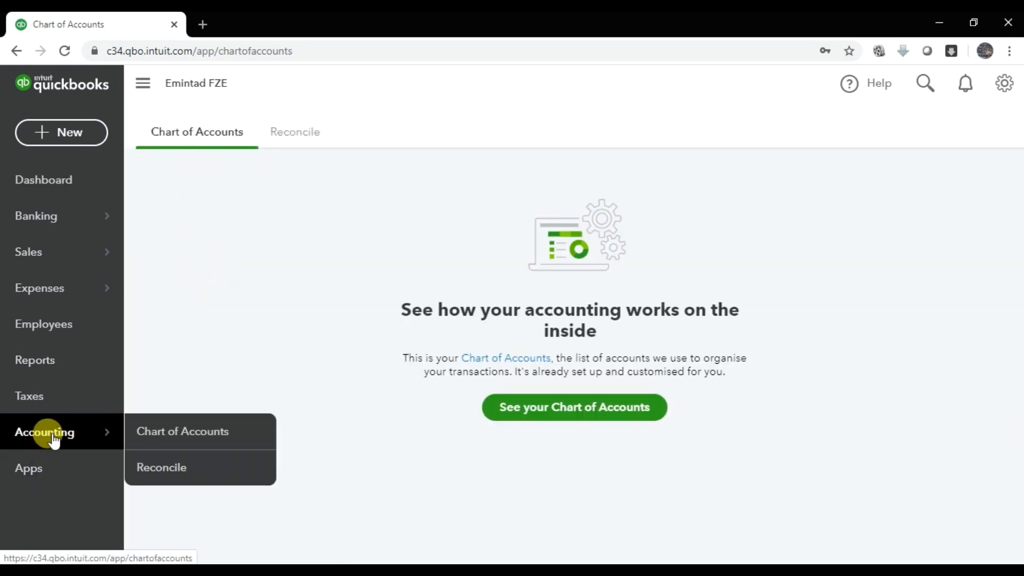
left_click(146, 433)
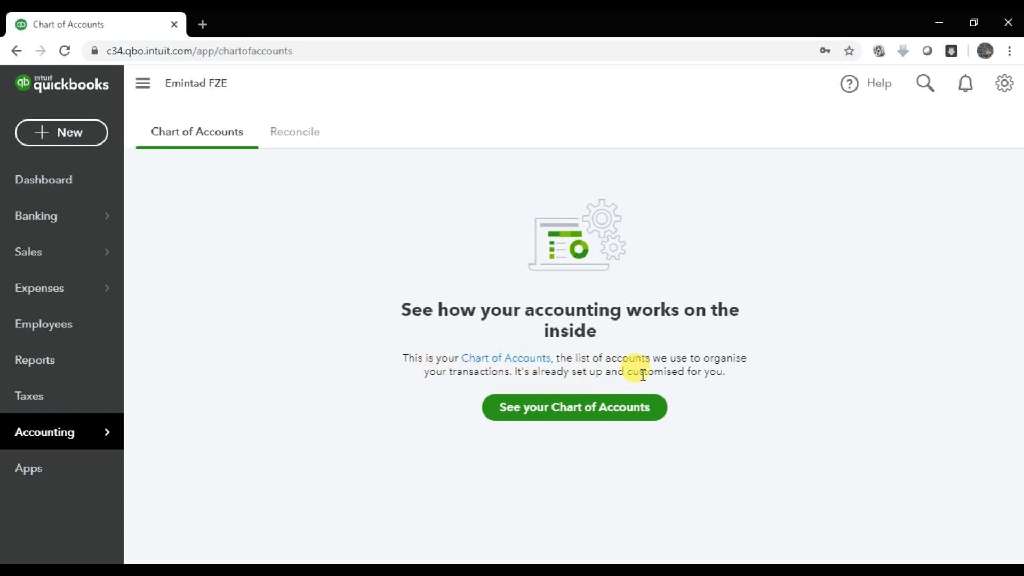
left_click(627, 408)
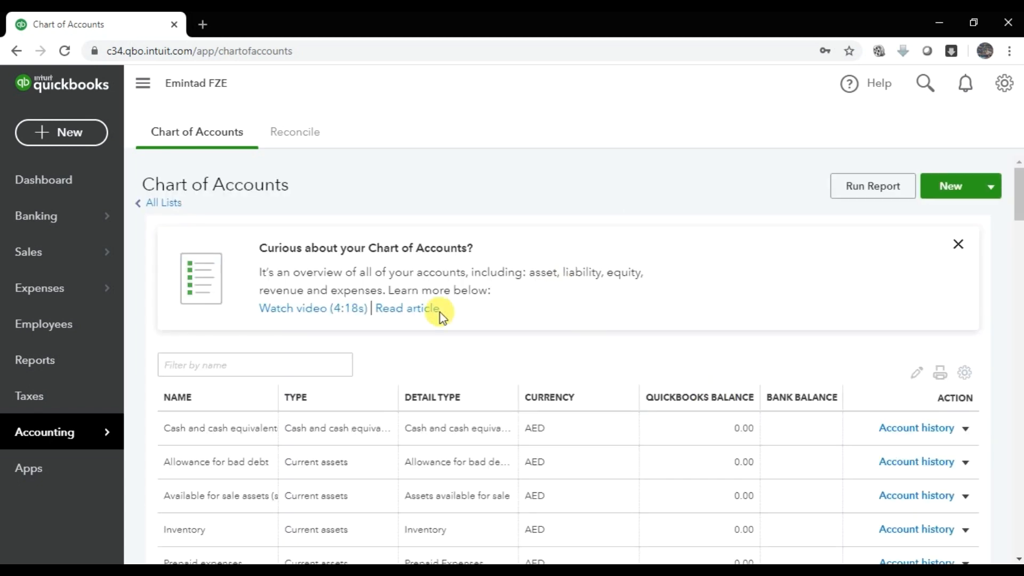
Examine the names, types and detail types of the accounts throughout the Chart of Accounts.
scroll(595, 230, "down", 4)
scroll(608, 256, "down", 8)
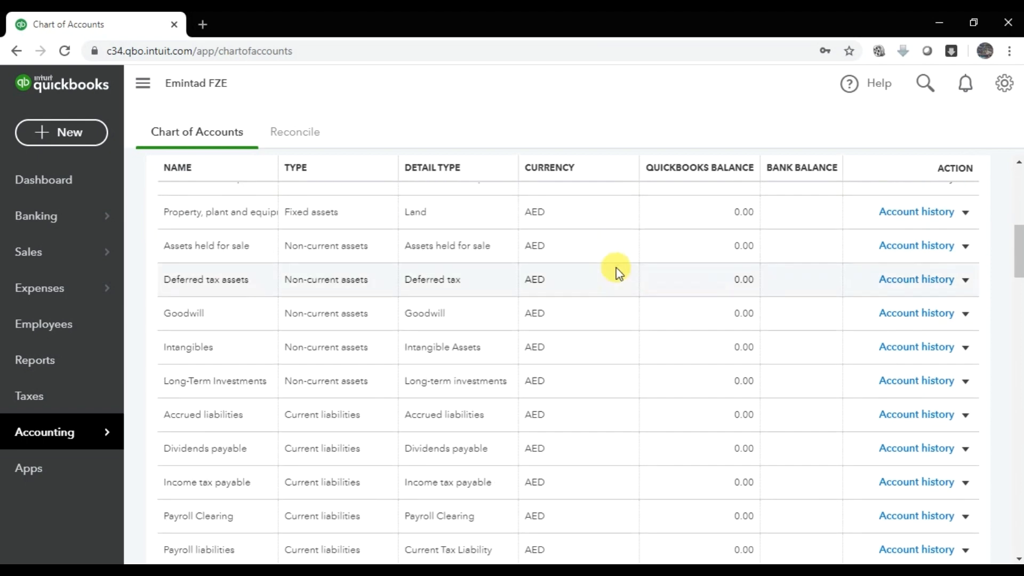
scroll(631, 373, "down", 8)
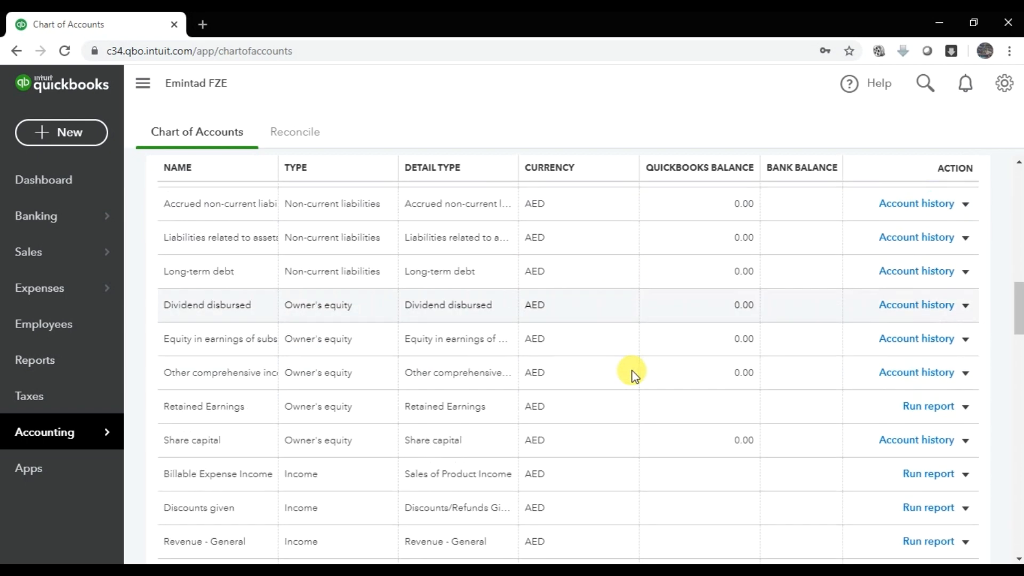
scroll(636, 379, "down", 16)
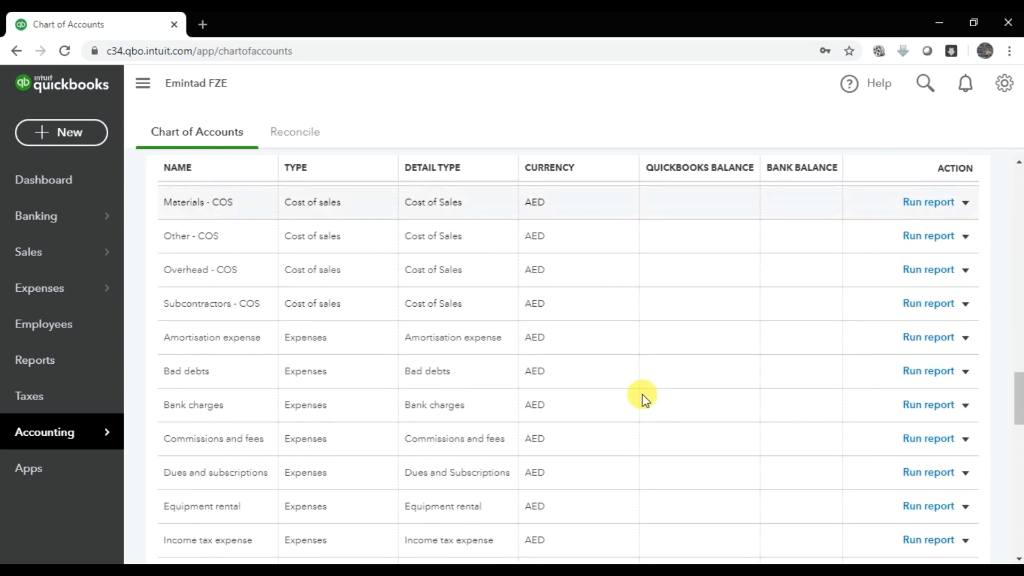
scroll(654, 413, "down", 4)
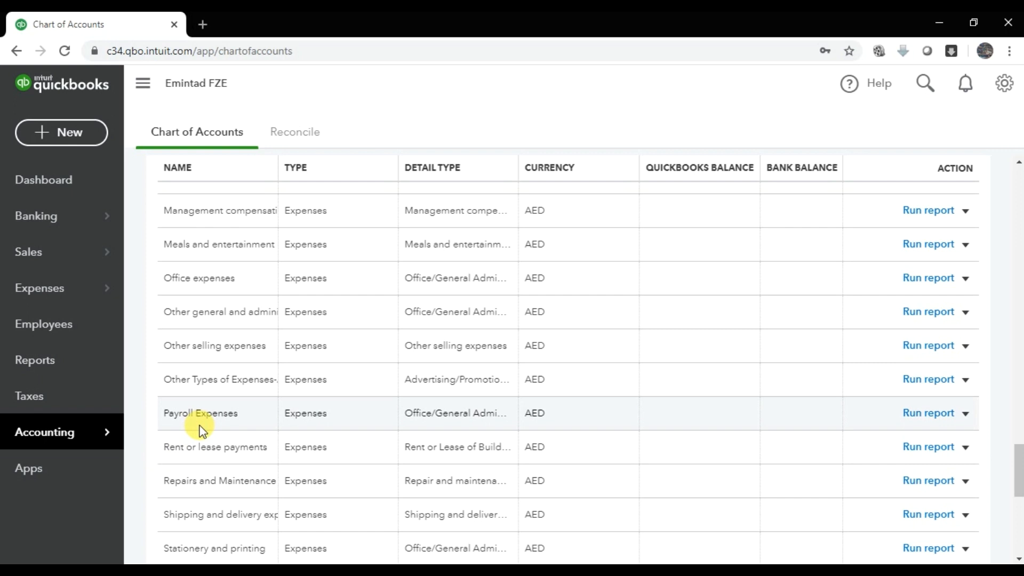
scroll(204, 430, "down", 7)
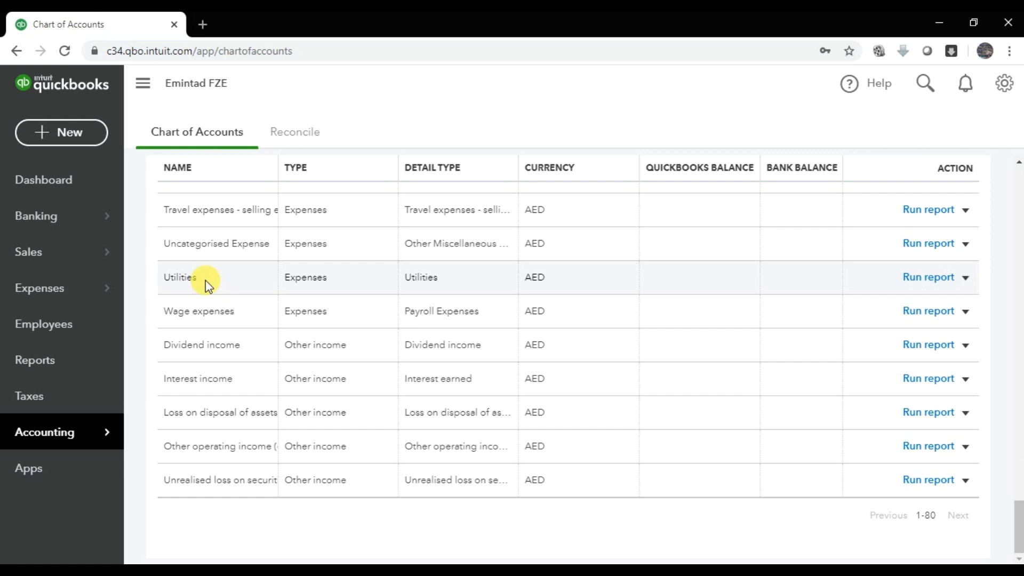
scroll(206, 280, "up", 20)
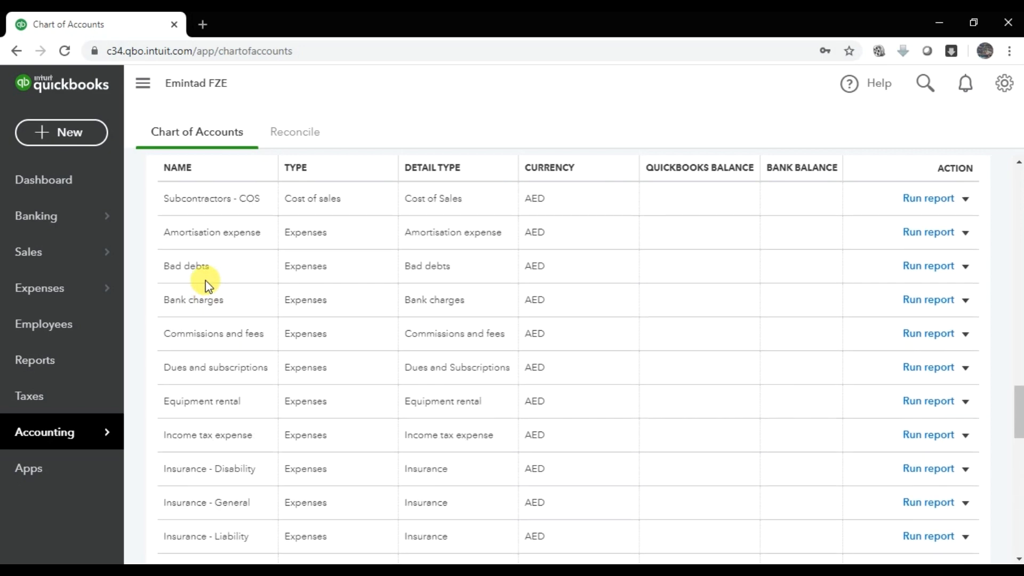
scroll(304, 318, "up", 5)
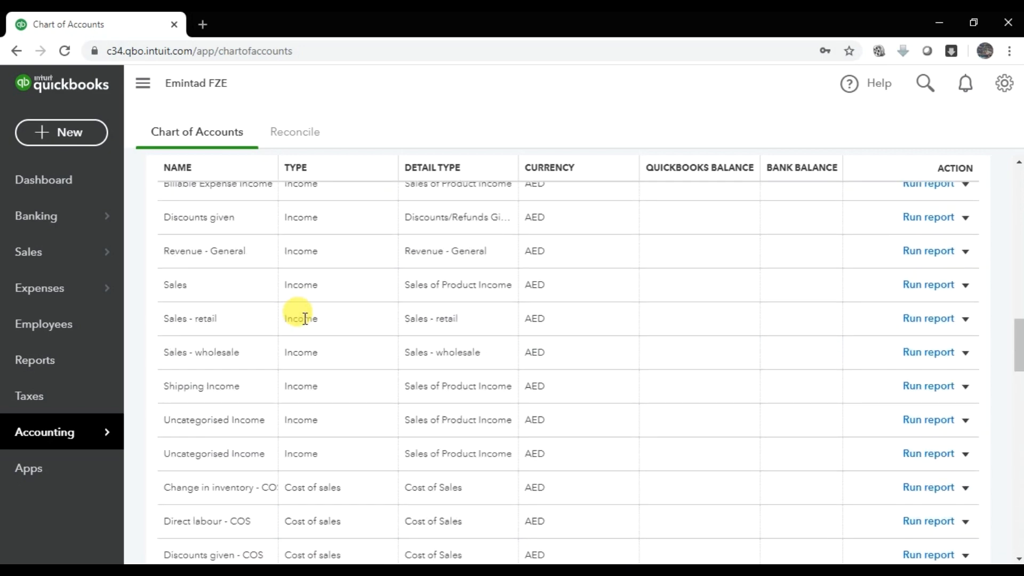
scroll(305, 318, "up", 20)
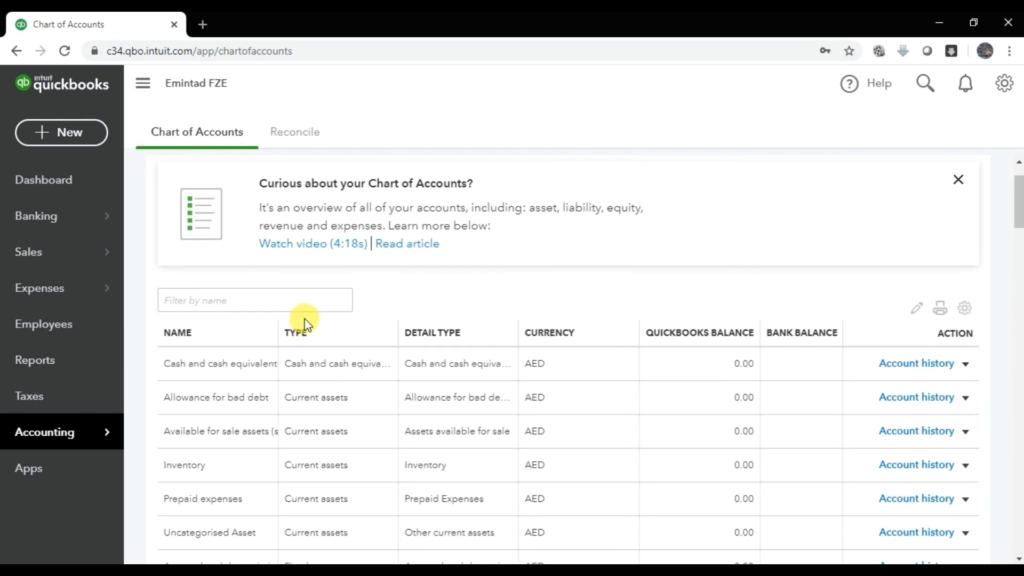
Dismiss the introductory banner above the account list and show the actions available for the Cash and cash equivalents account.
left_click(959, 180)
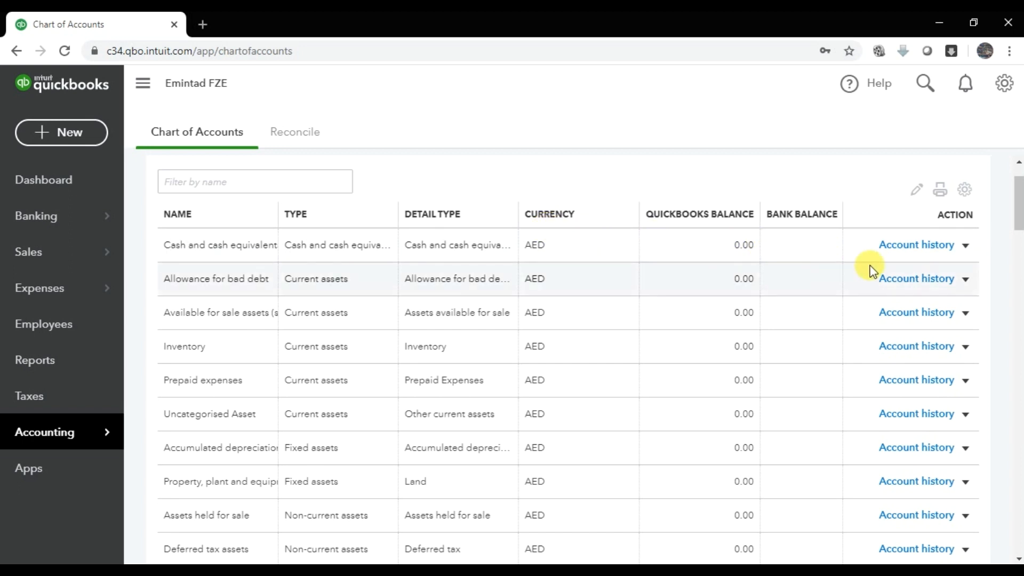
left_click(965, 250)
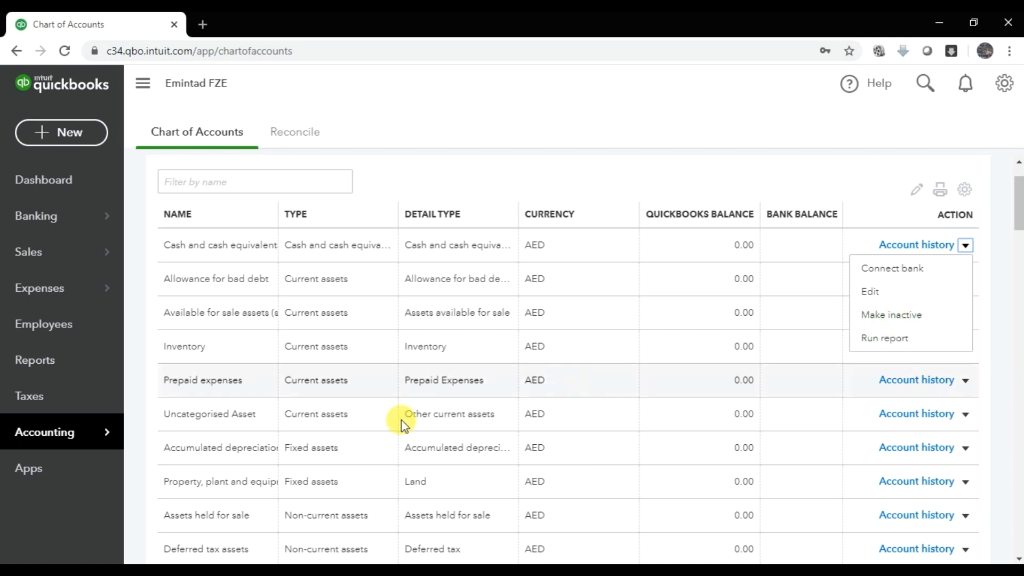
Make the Direct labour - COS account inactive and confirm the inactivation.
scroll(368, 410, "down", 3)
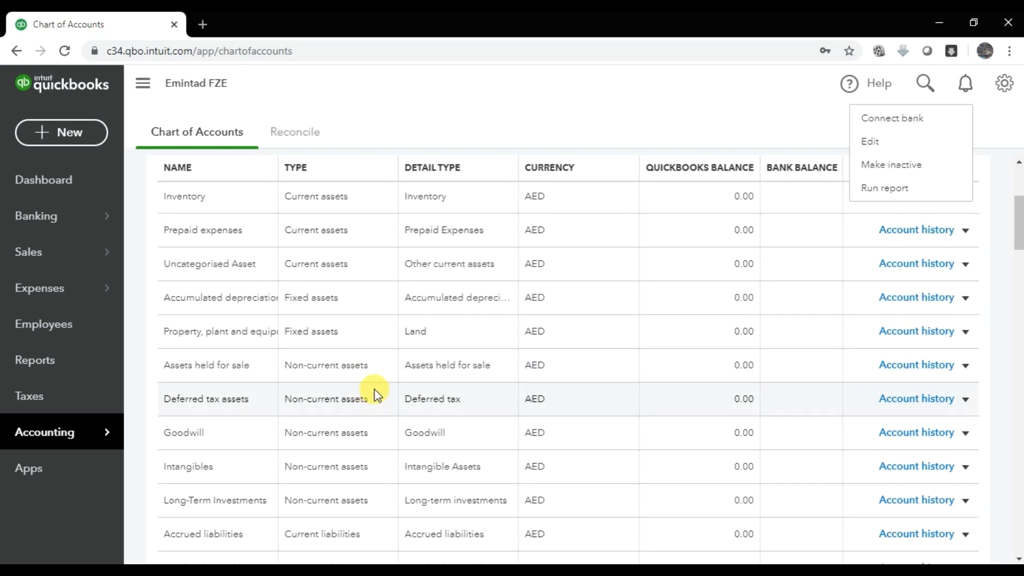
scroll(377, 395, "down", 2)
scroll(279, 390, "down", 1)
scroll(286, 399, "down", 7)
scroll(288, 400, "down", 1)
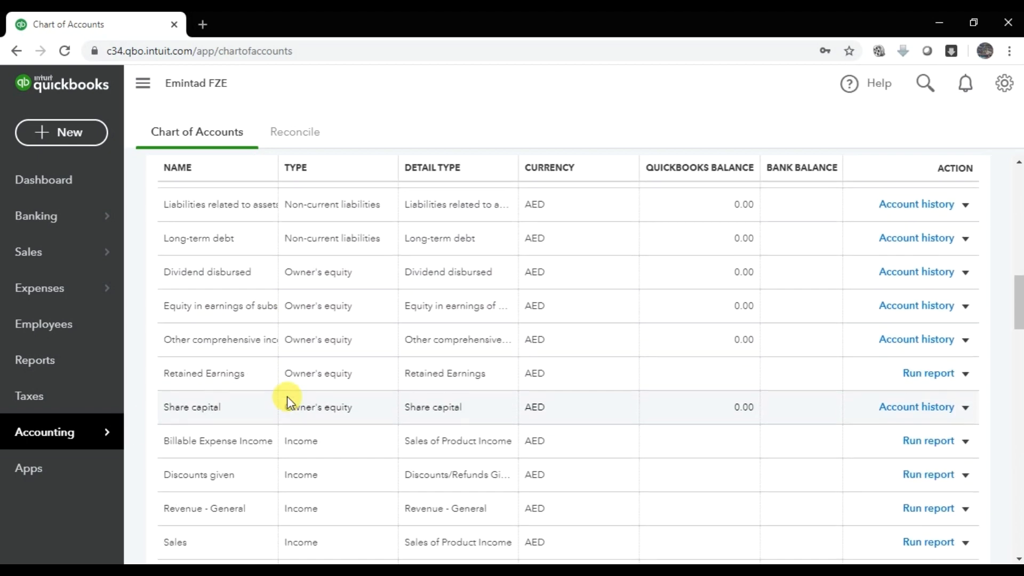
scroll(288, 400, "down", 2)
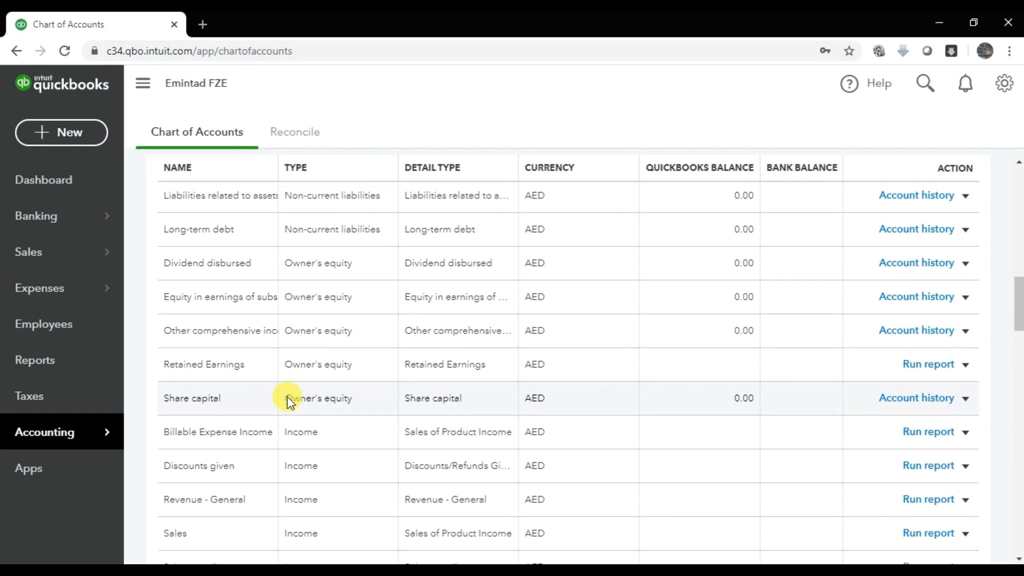
scroll(288, 396, "down", 2)
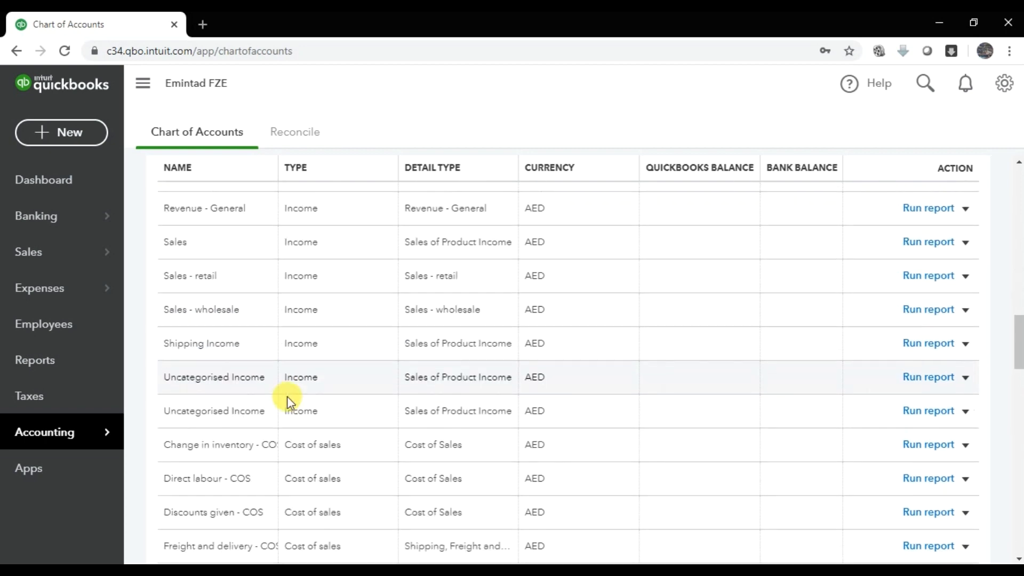
scroll(288, 397, "down", 1)
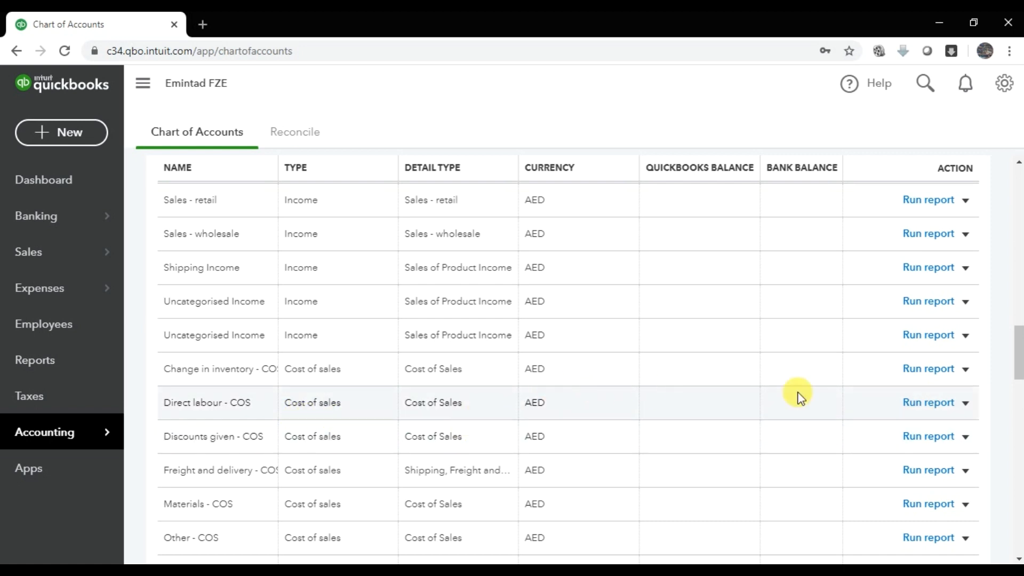
left_click(966, 404)
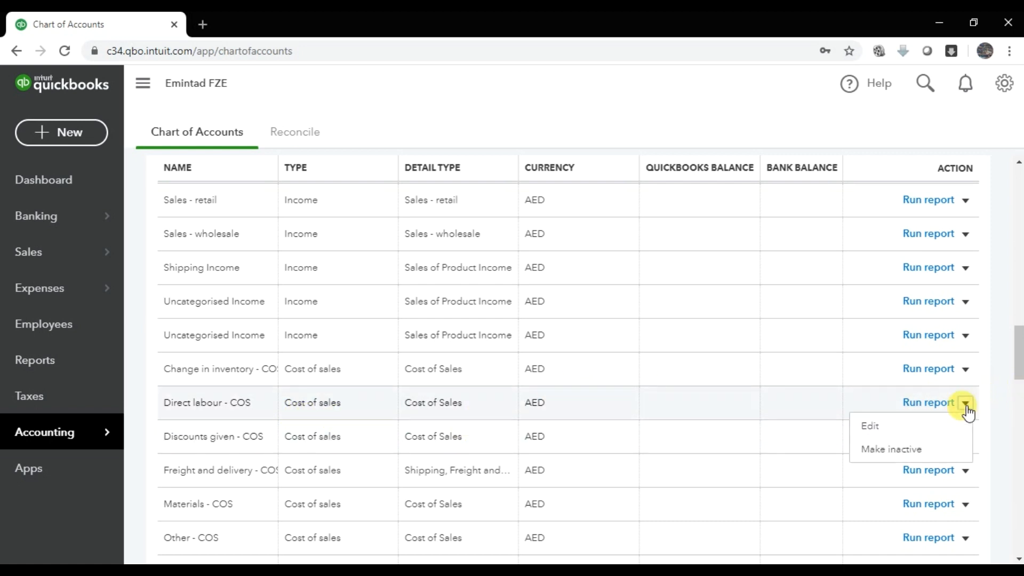
left_click(936, 449)
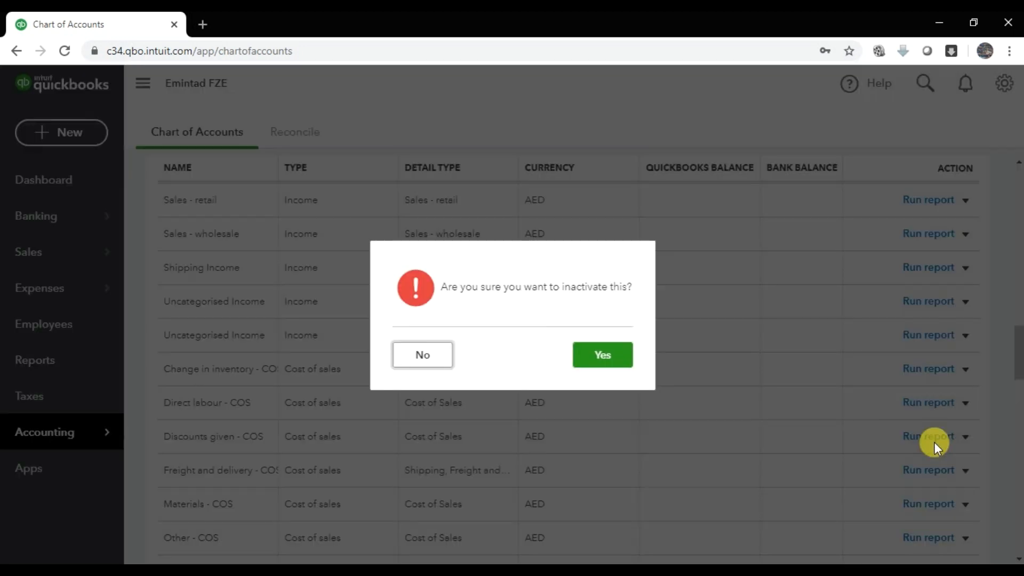
left_click(589, 366)
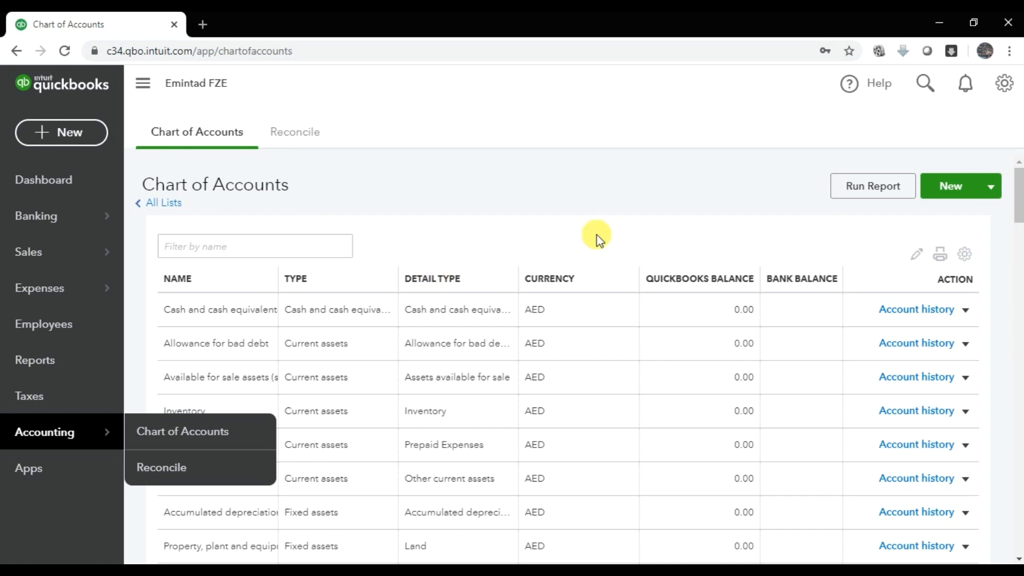
left_click(990, 191)
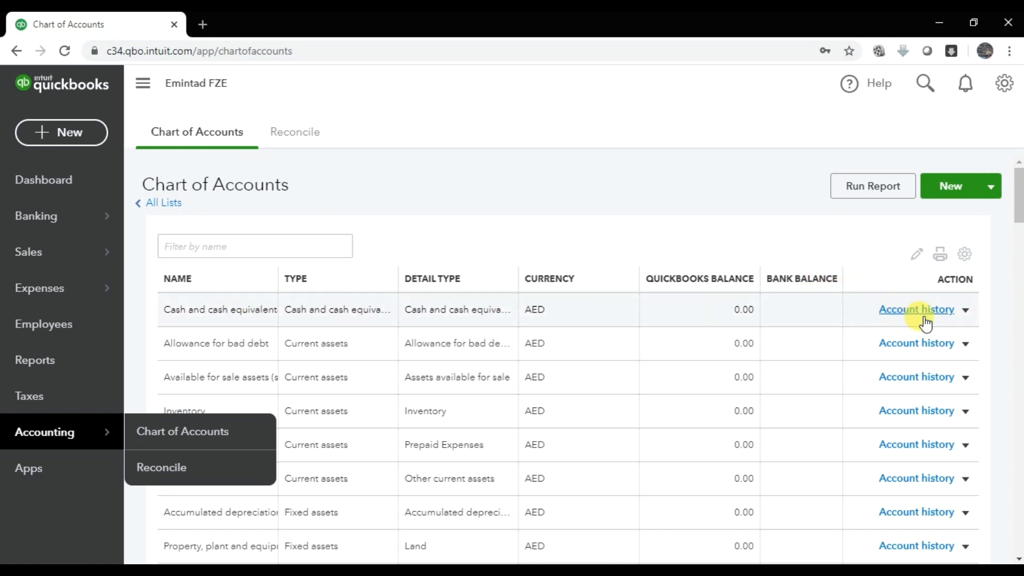
left_click(966, 313)
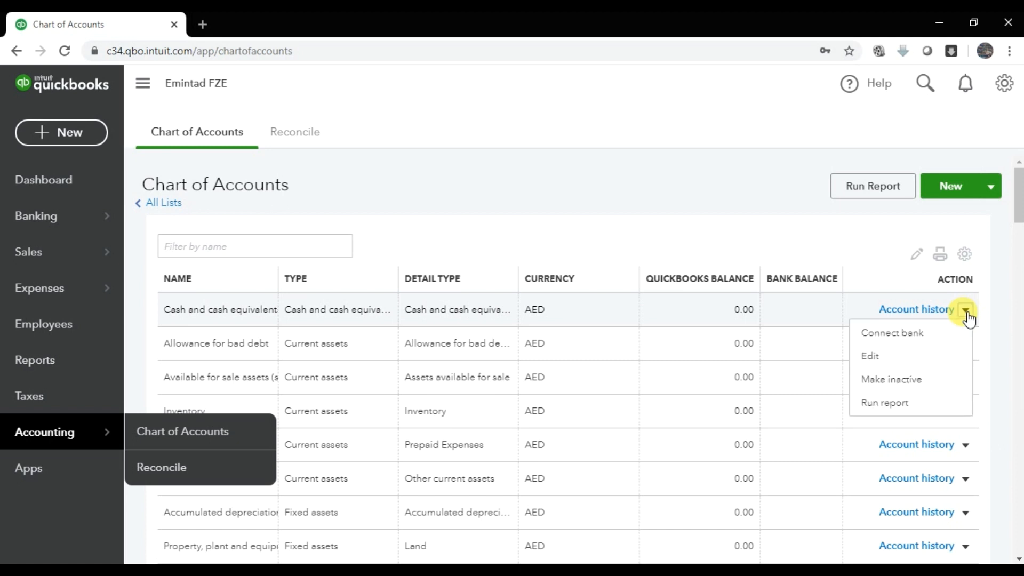
left_click(891, 360)
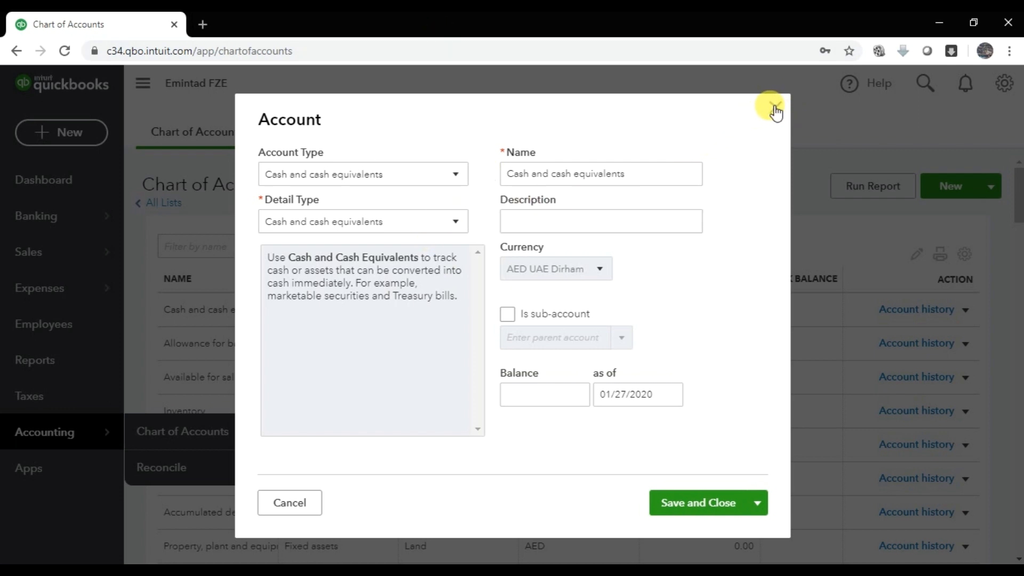
left_click(775, 110)
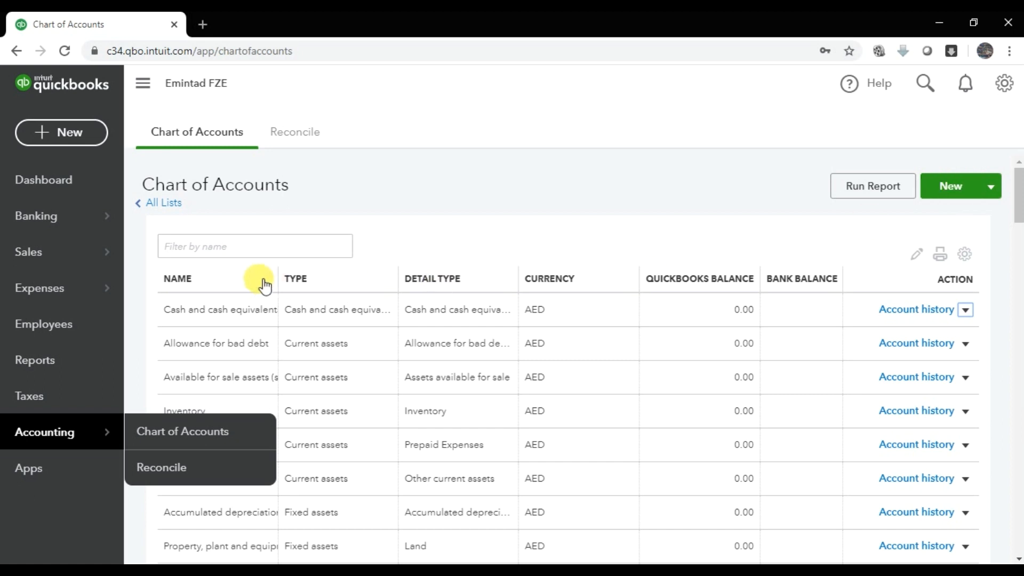
Open the Cash and cash equivalents account for editing, keeping Cash and cash equivalents as both account type and detail type.
left_click(966, 311)
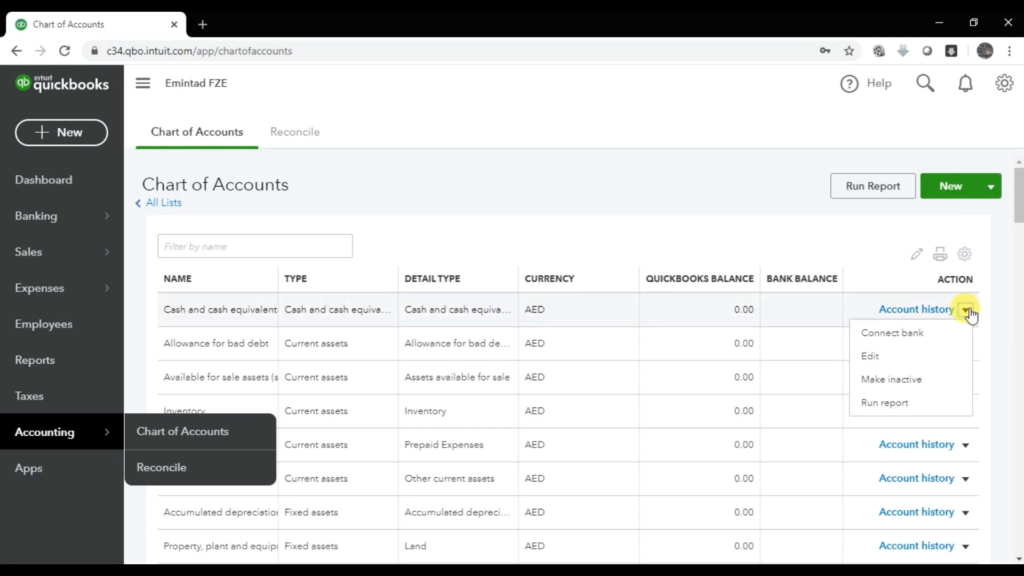
left_click(920, 357)
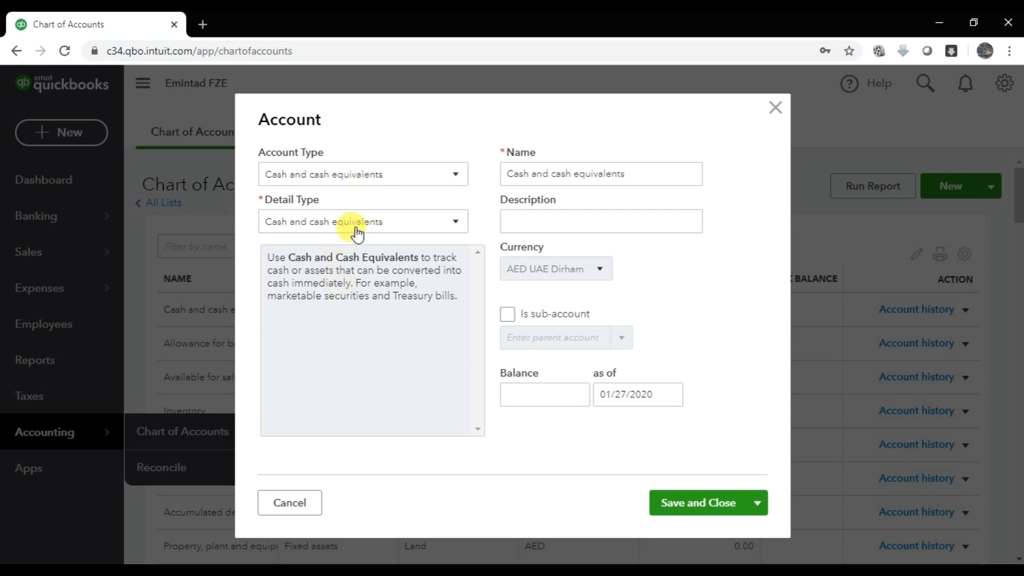
left_click(361, 188)
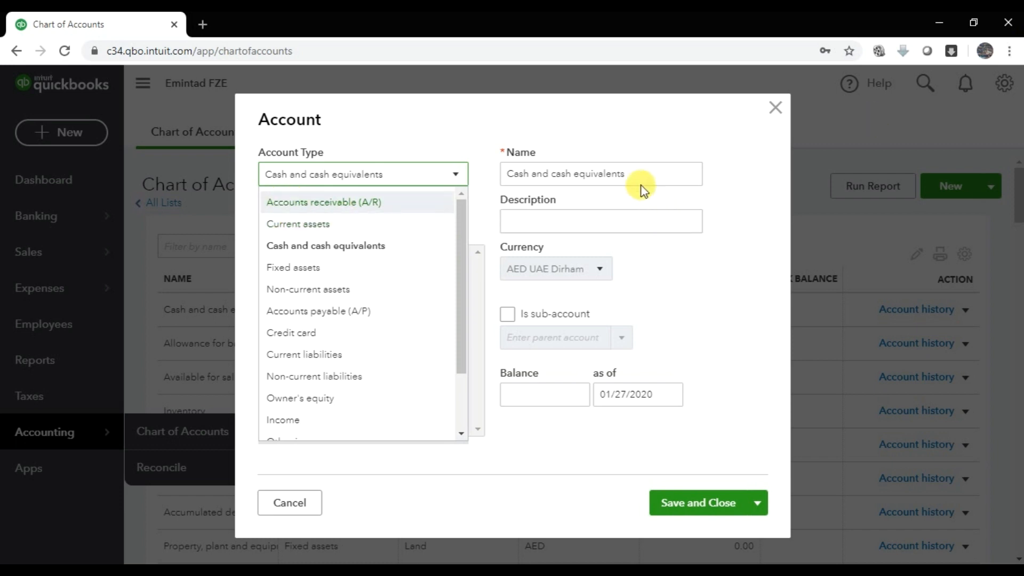
left_click(354, 247)
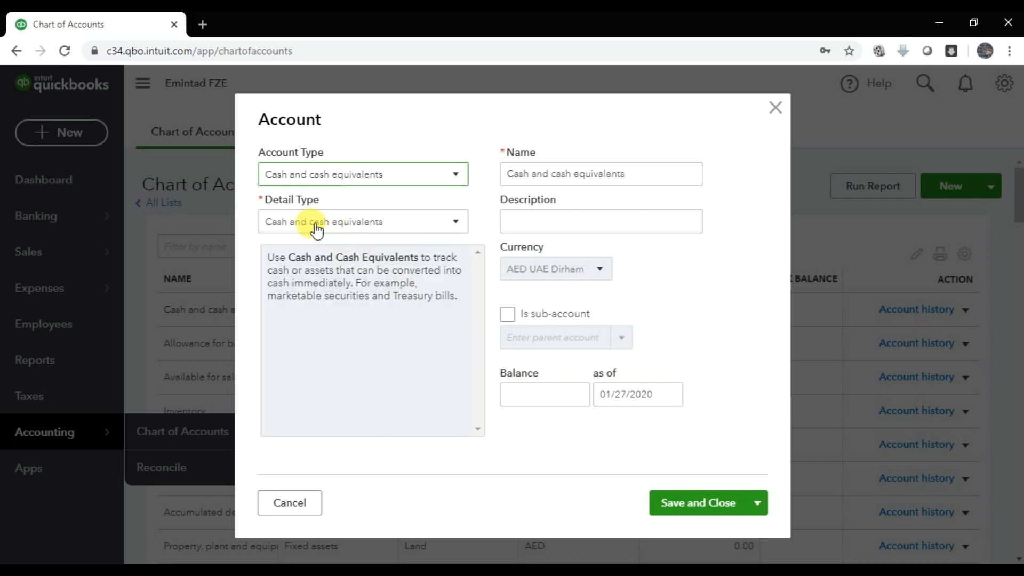
left_click(359, 226)
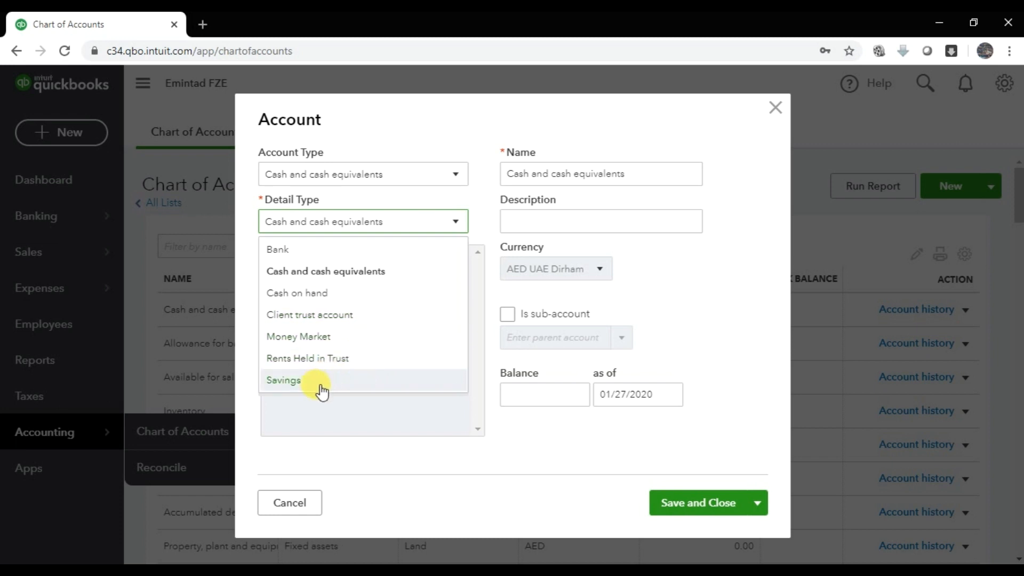
left_click(299, 271)
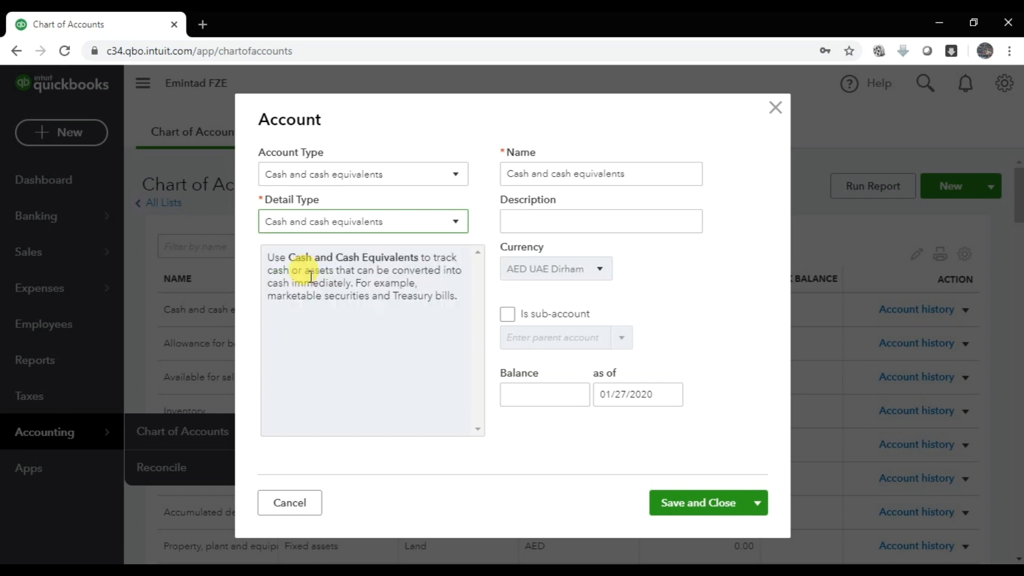
Rename the account as Cash Account.
triple_click(655, 175)
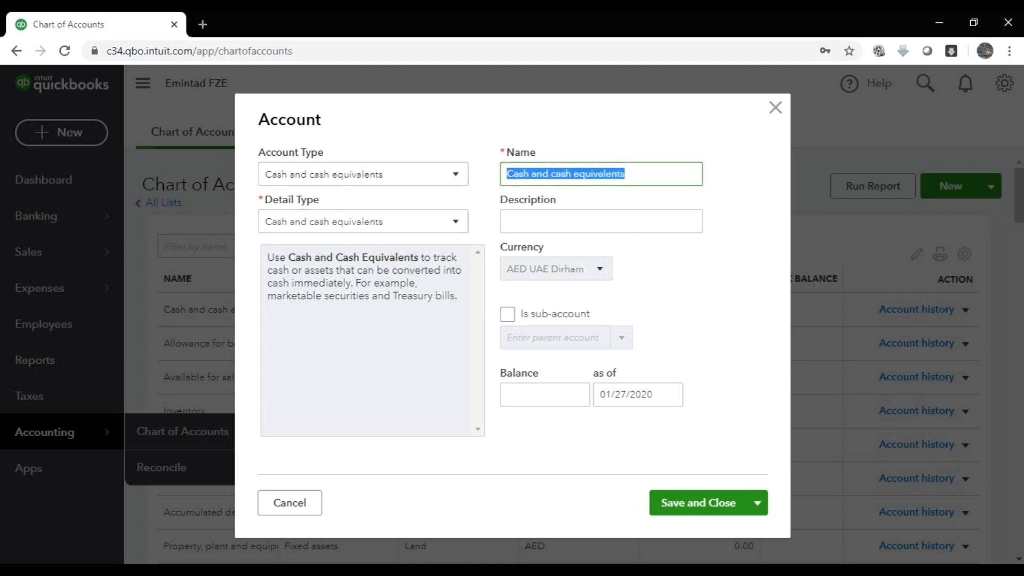
type("Cash ")
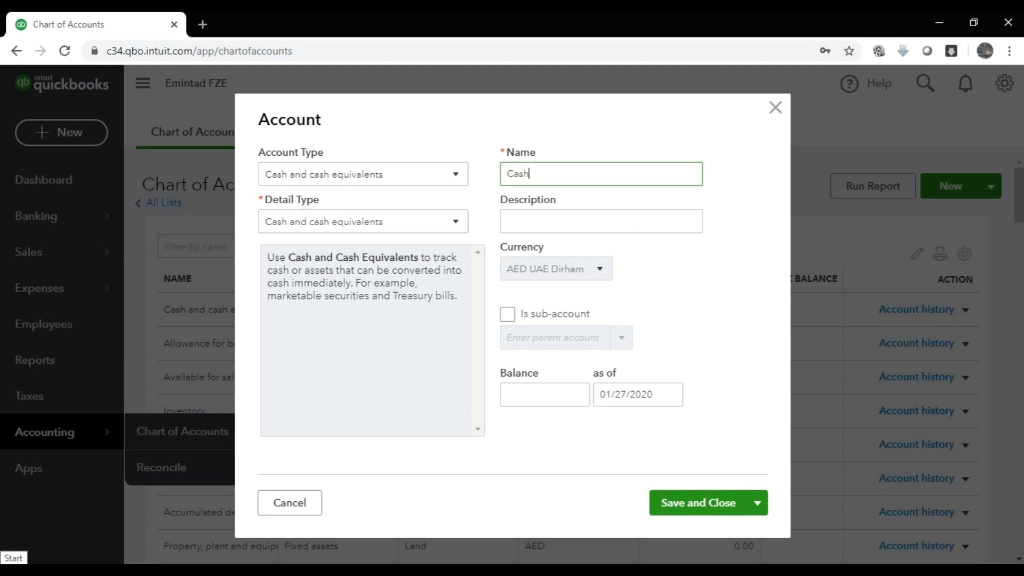
type("Accou")
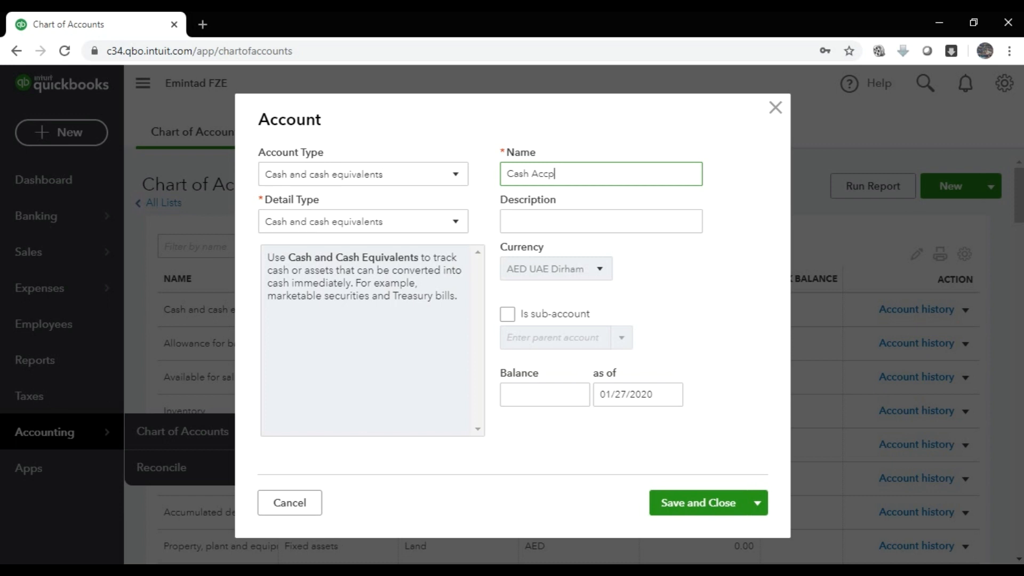
key("BackSpace")
key("BackSpace")
key("BackSpace")
key("BackSpace")
key("BackSpace")
type("Accp")
key("BackSpace")
type("ount")
left_click(590, 211)
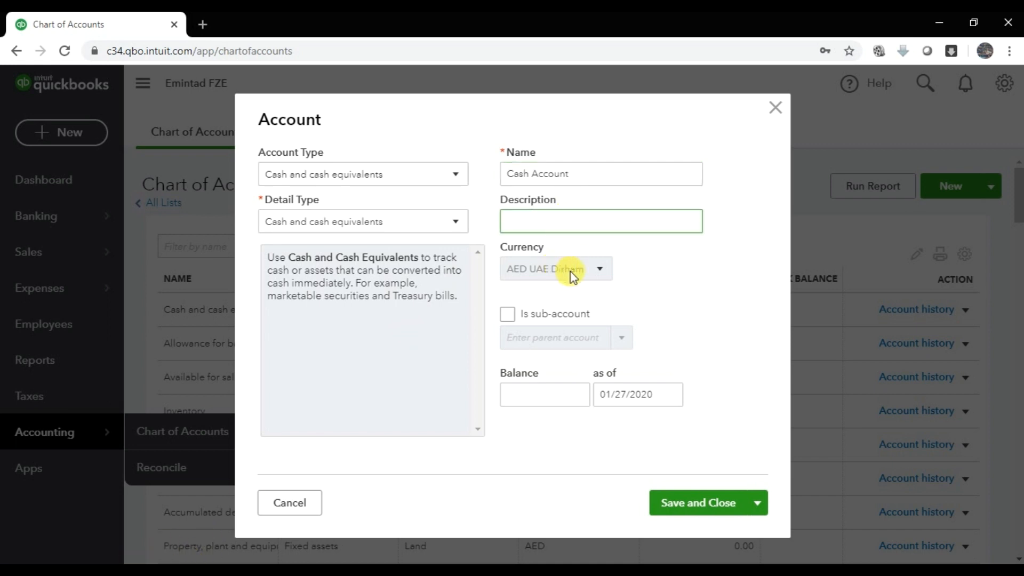
Enter an opening balance of 25,000 as of 01/01/2020 for the Cash Account, then save and close it.
left_click(602, 272)
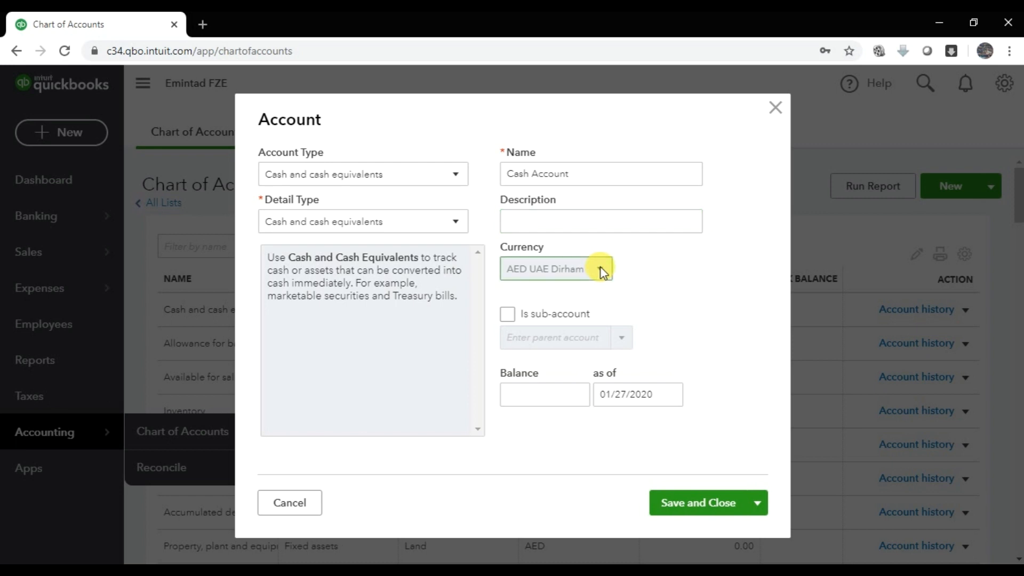
left_click(511, 315)
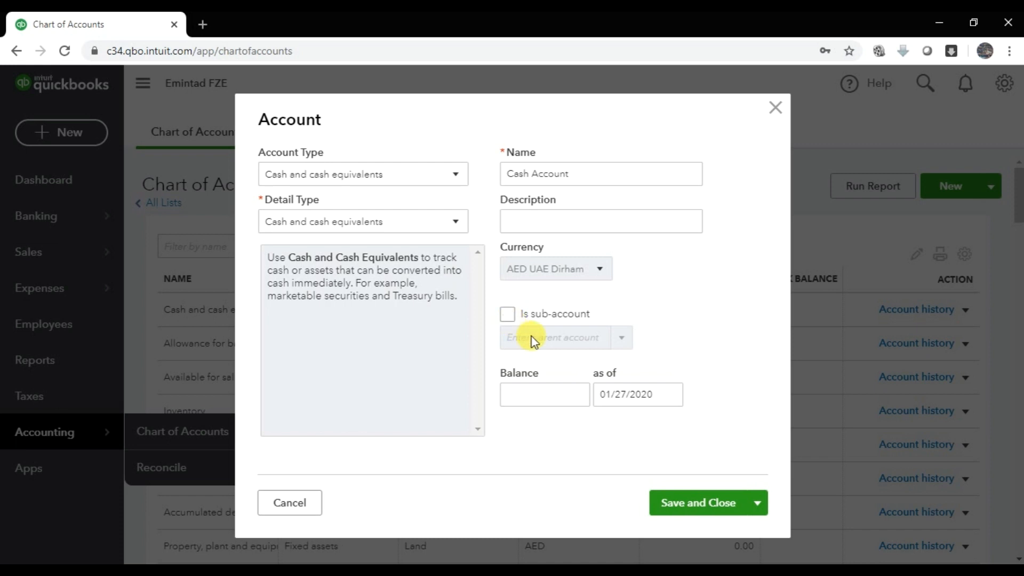
left_click(539, 400)
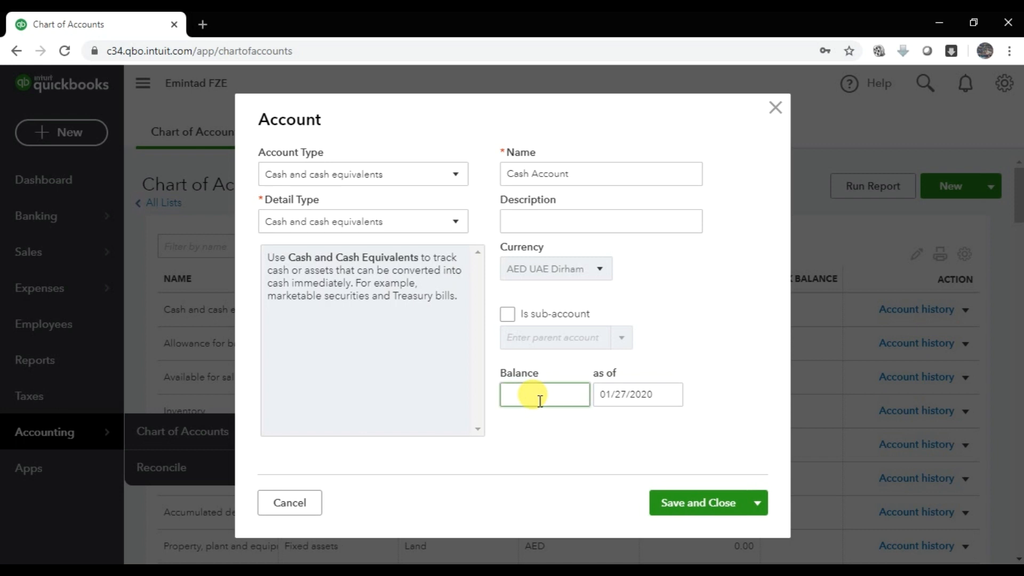
type("25000")
left_click(670, 398)
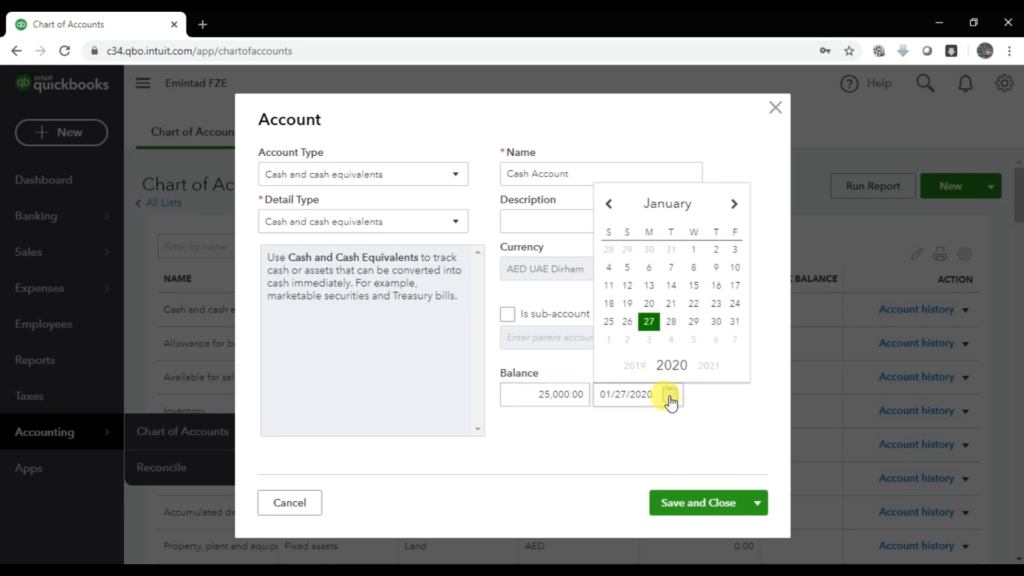
left_click(695, 250)
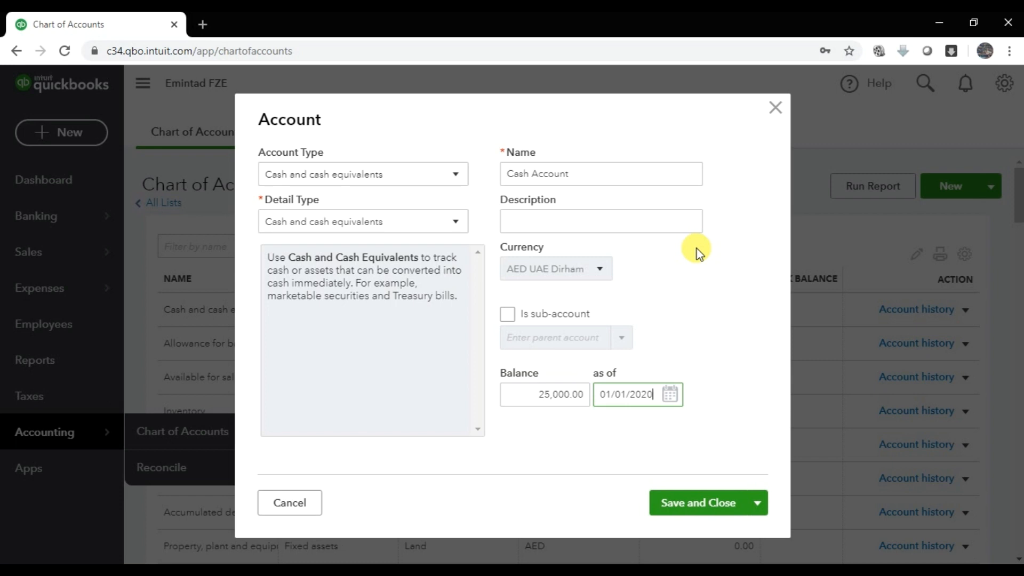
left_click(757, 505)
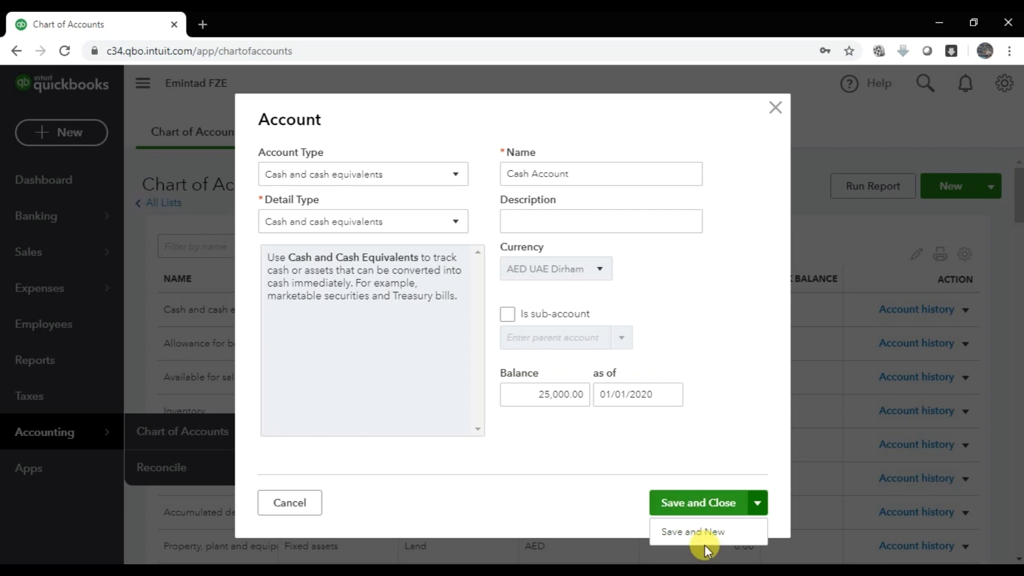
left_click(700, 503)
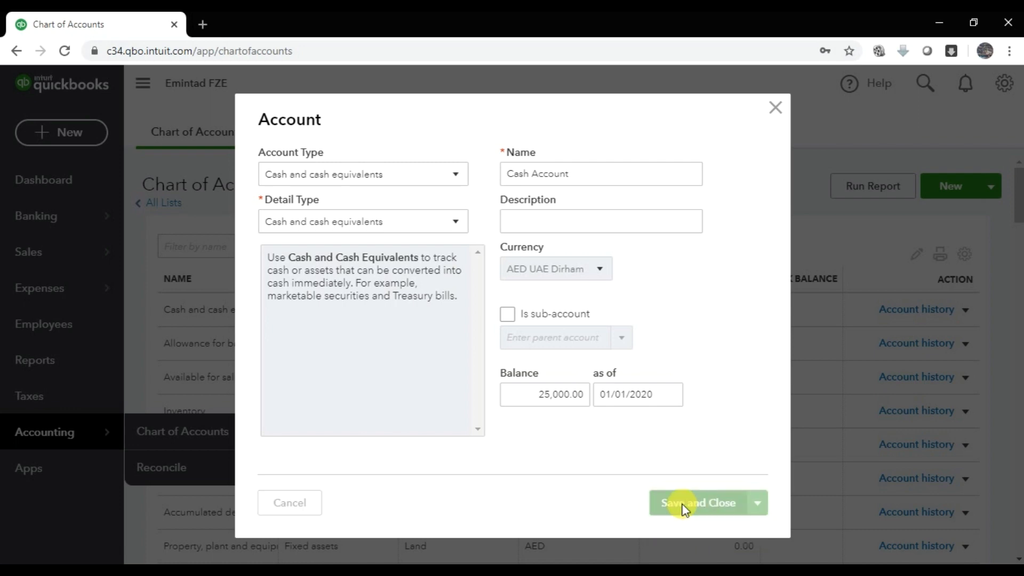
Start a new account with Cash and cash equivalents as both its account type and detail type.
scroll(357, 312, "down", 3)
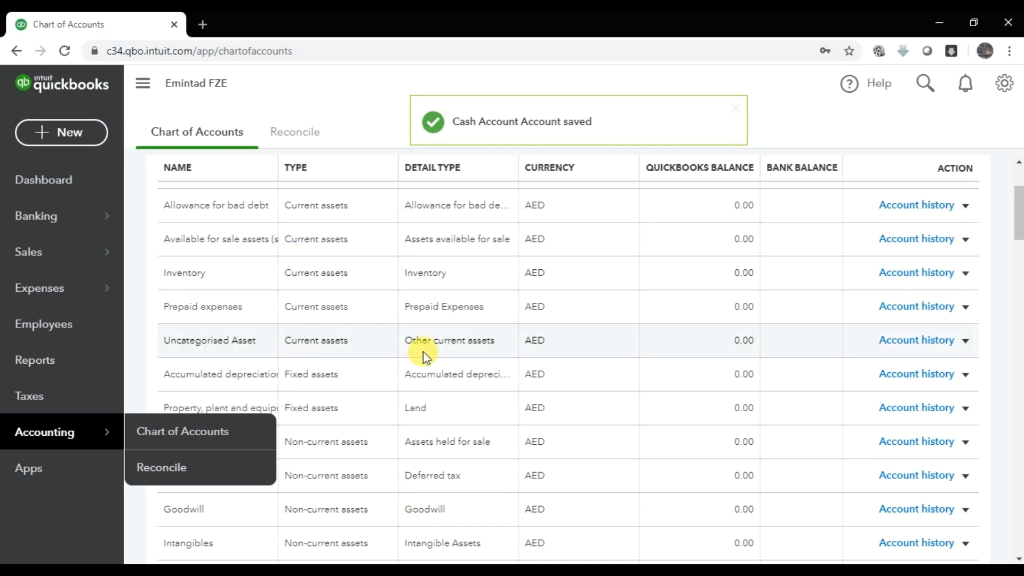
scroll(213, 347, "up", 3)
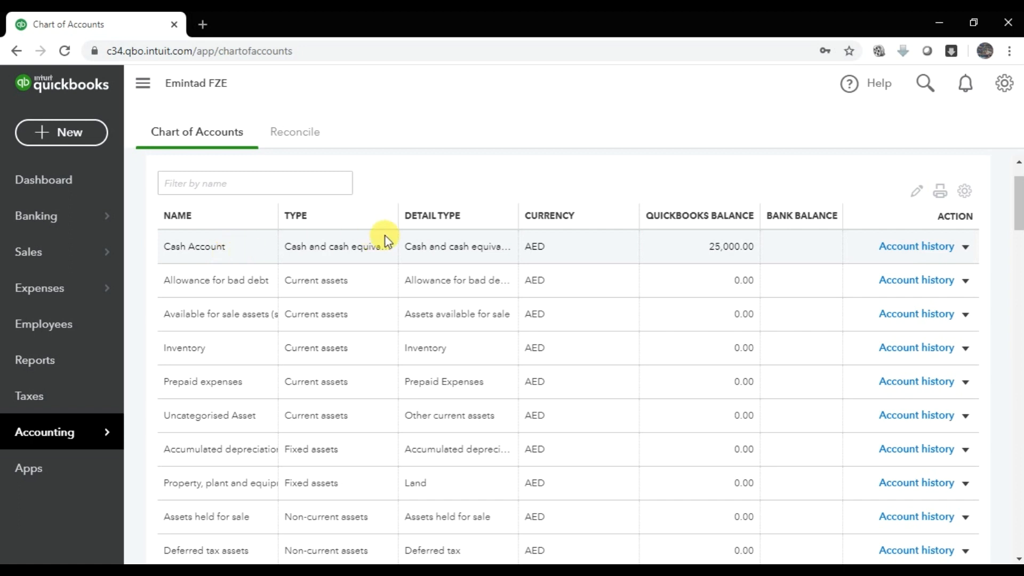
scroll(385, 236, "up", 1)
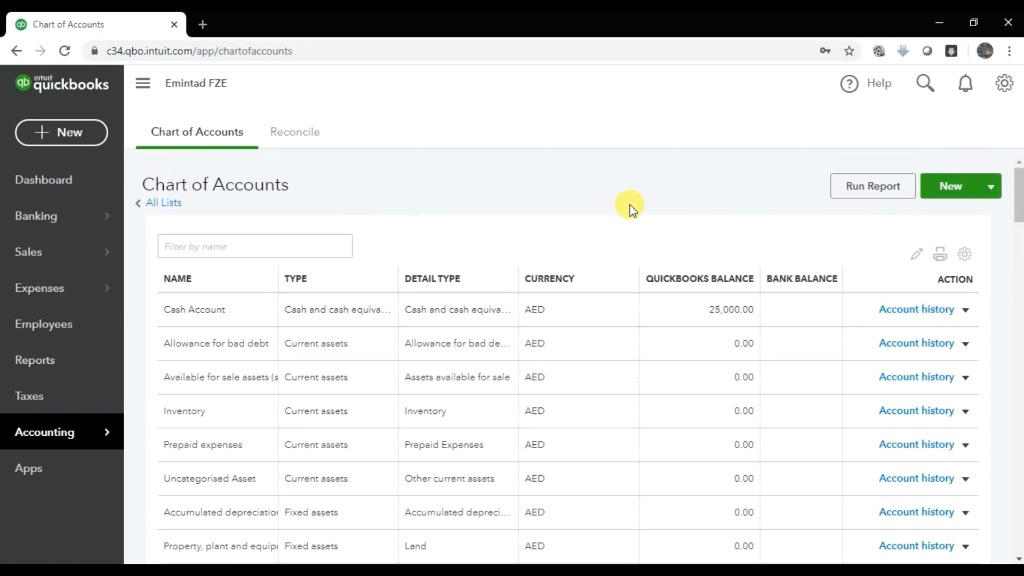
left_click(937, 190)
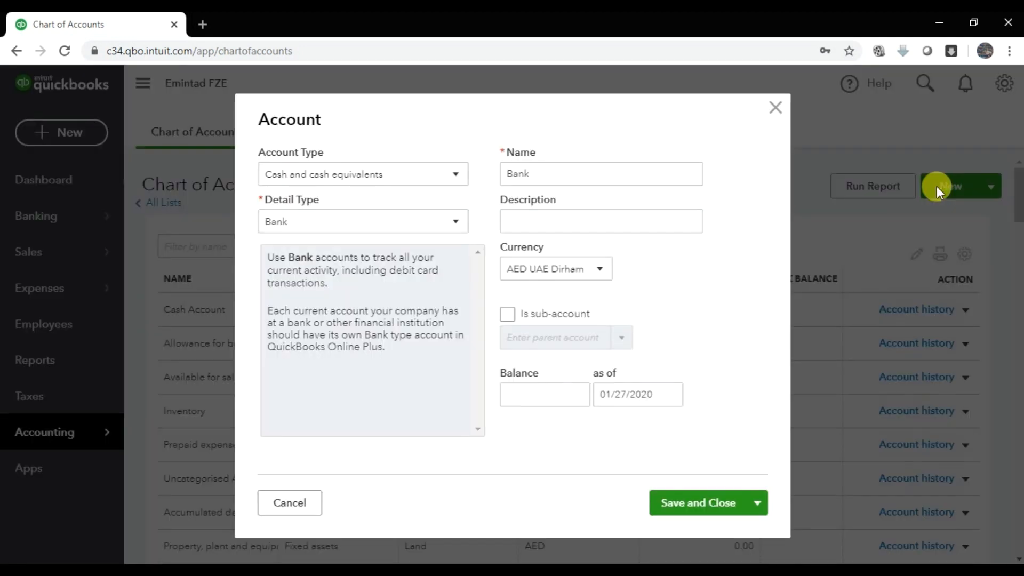
left_click(319, 182)
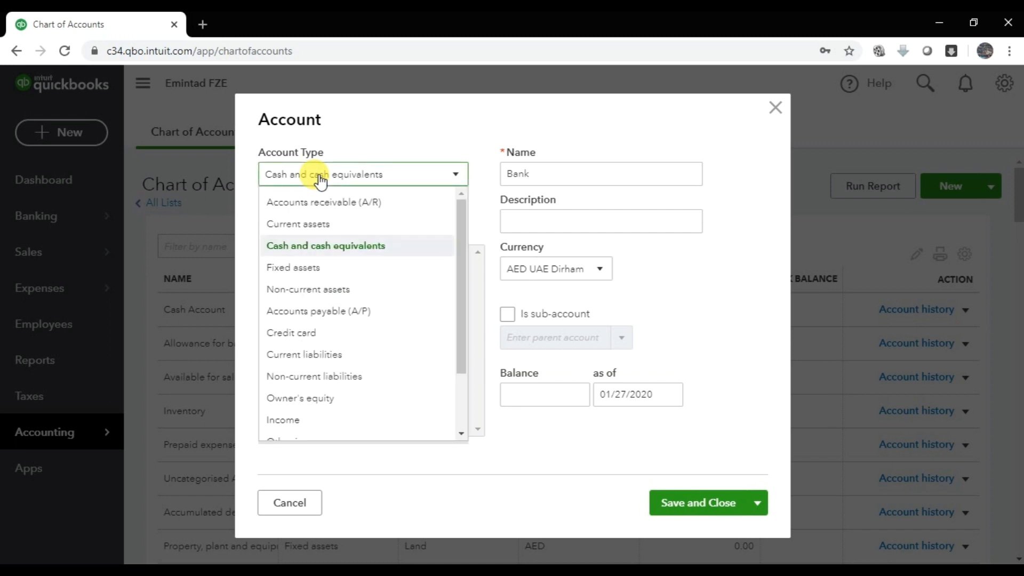
scroll(407, 258, "down", 3)
scroll(406, 258, "up", 3)
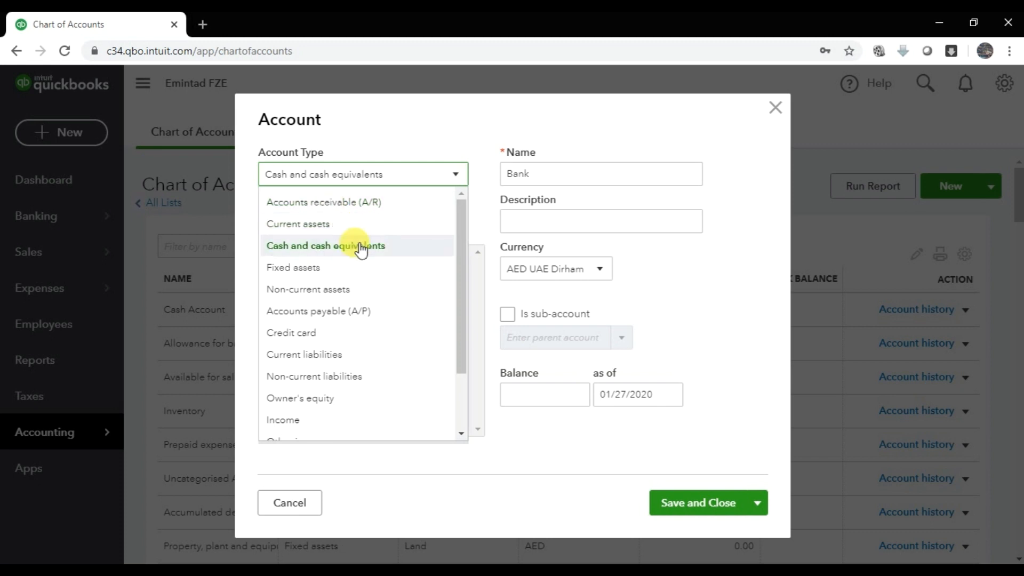
left_click(361, 249)
left_click(299, 227)
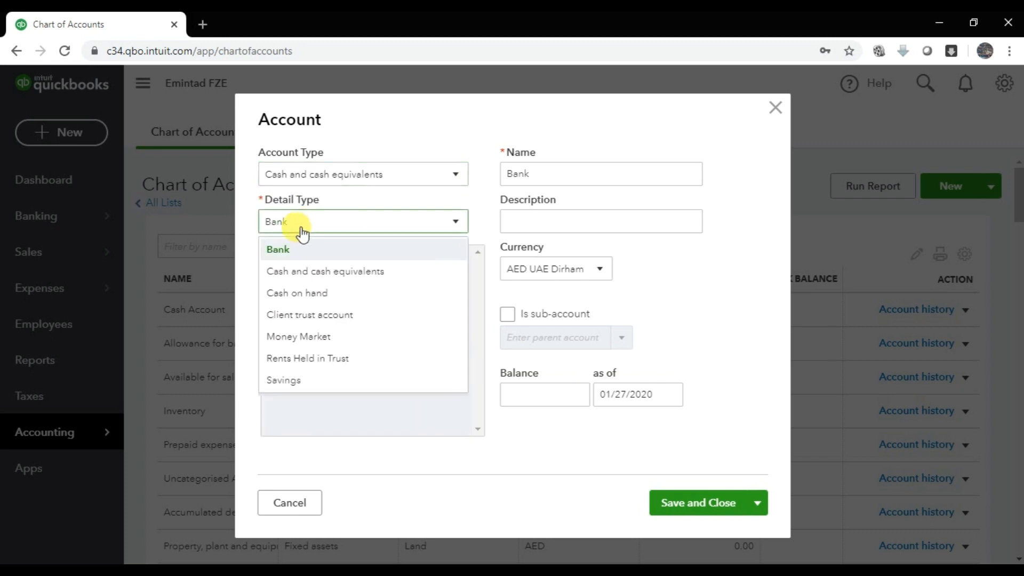
left_click(299, 272)
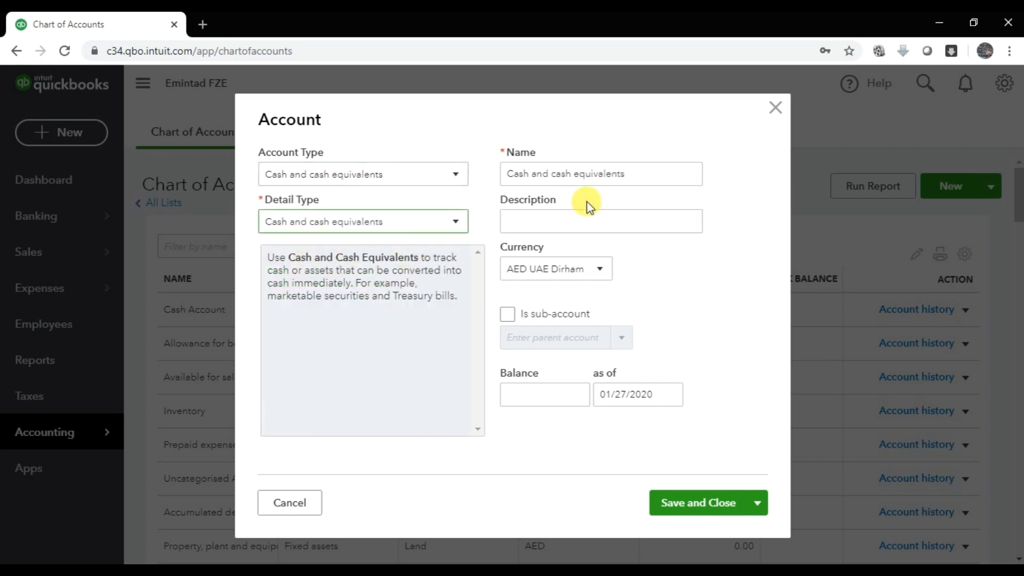
left_click(435, 228)
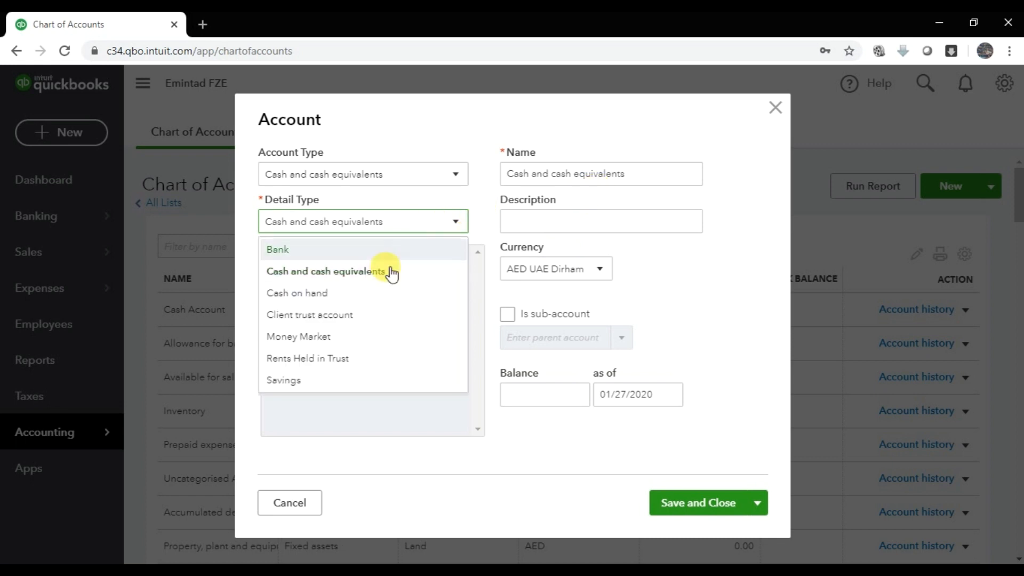
left_click(344, 294)
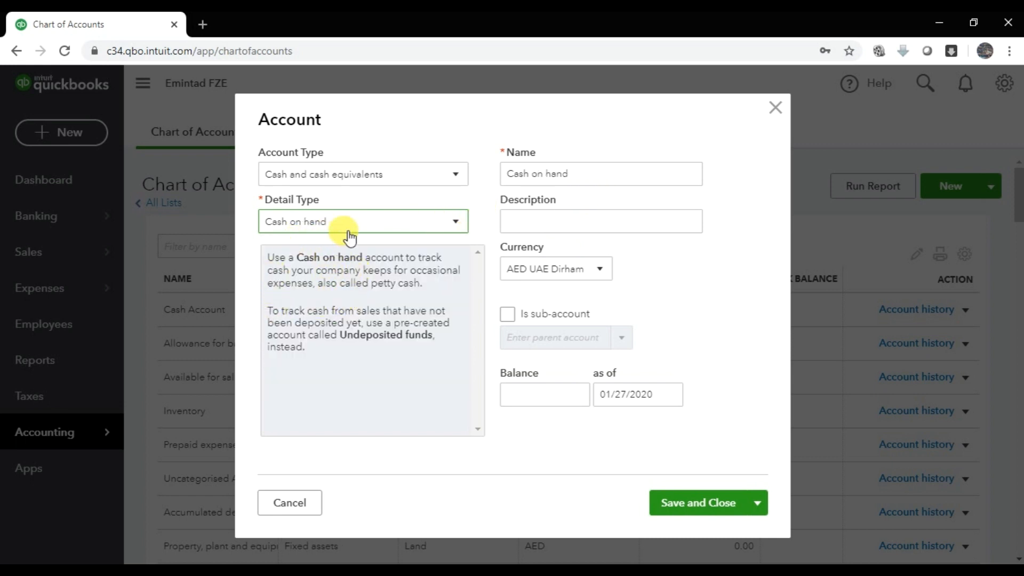
left_click(390, 227)
left_click(343, 271)
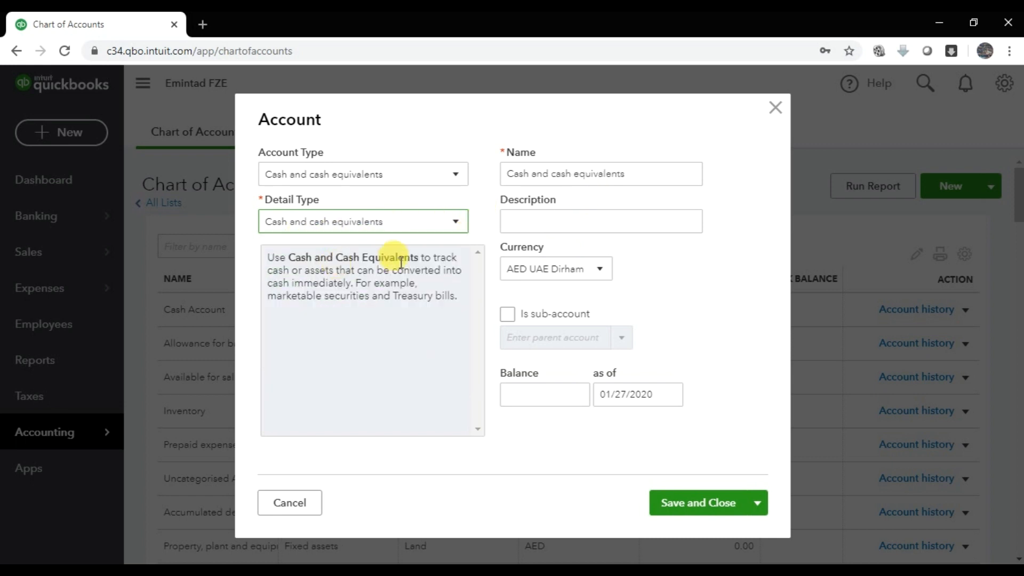
Name the new account Petty Cash, leaving its currency as AED UAE Dirham.
triple_click(600, 182)
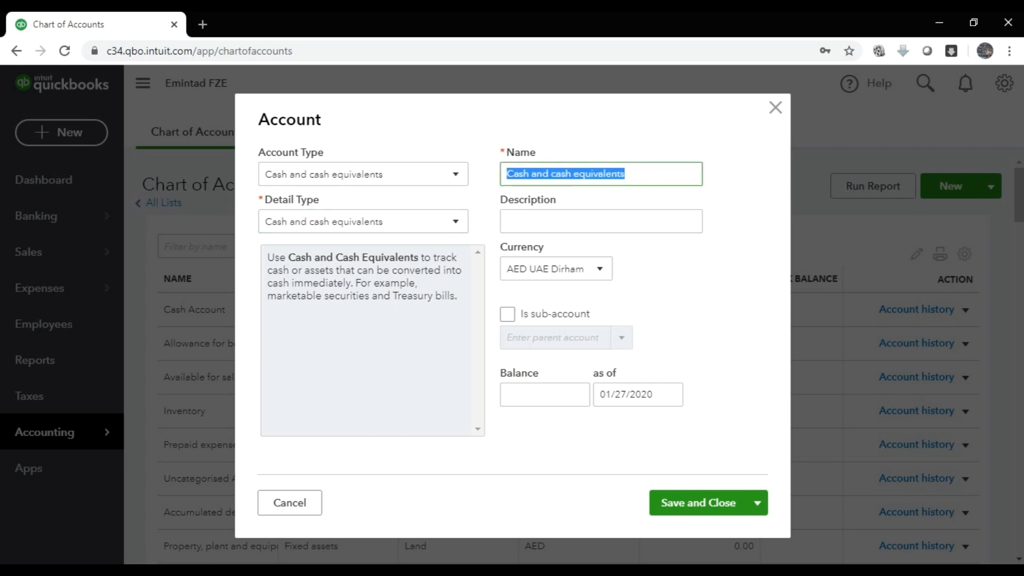
type("Petty Cas")
type("h 4")
key("BackSpace")
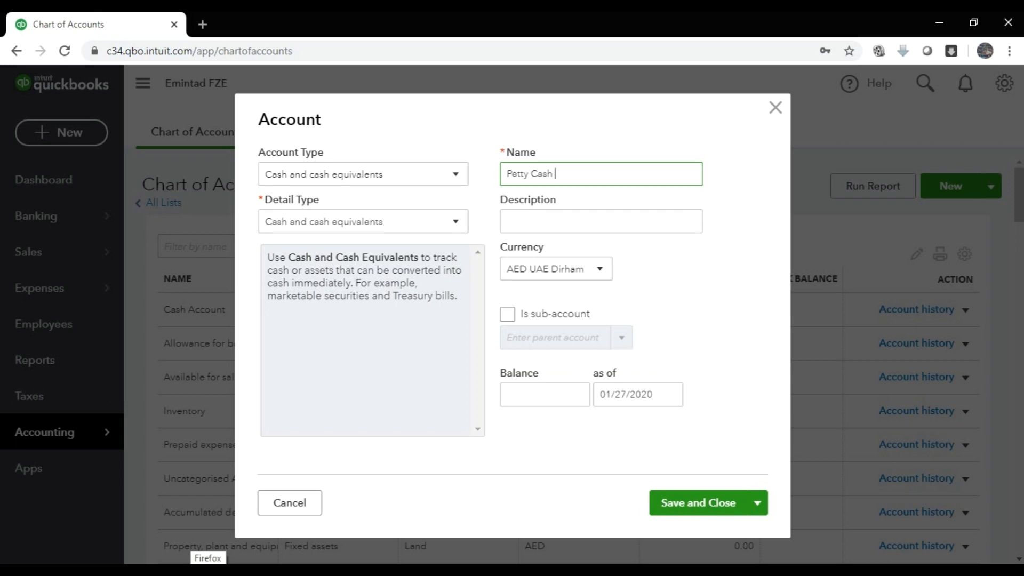
left_click(636, 226)
left_click(601, 271)
left_click(601, 272)
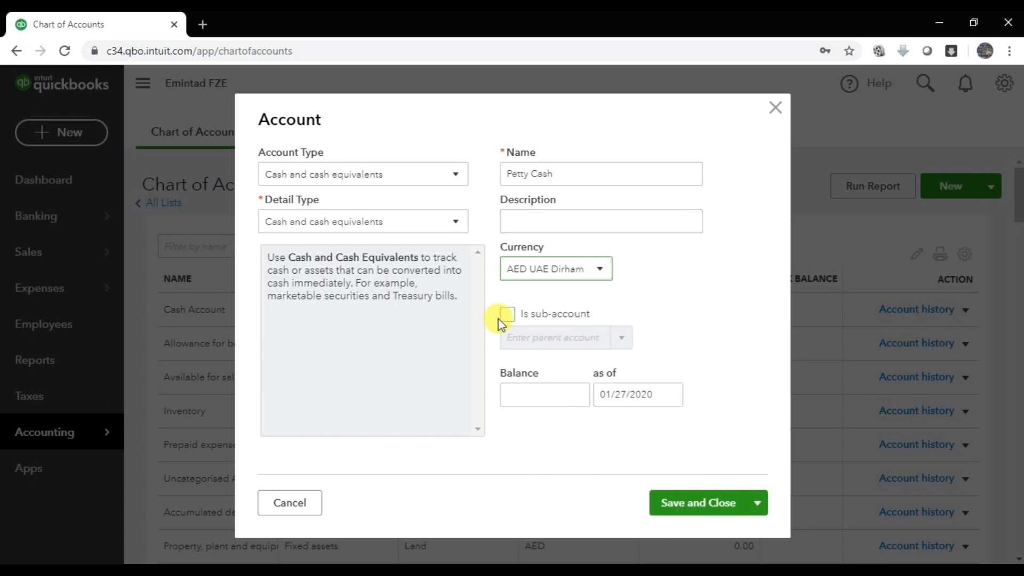
Give Petty Cash an opening balance of 5,000 as of 01/01/2020 and save it, continuing with another new account.
left_click(542, 401)
type("5000")
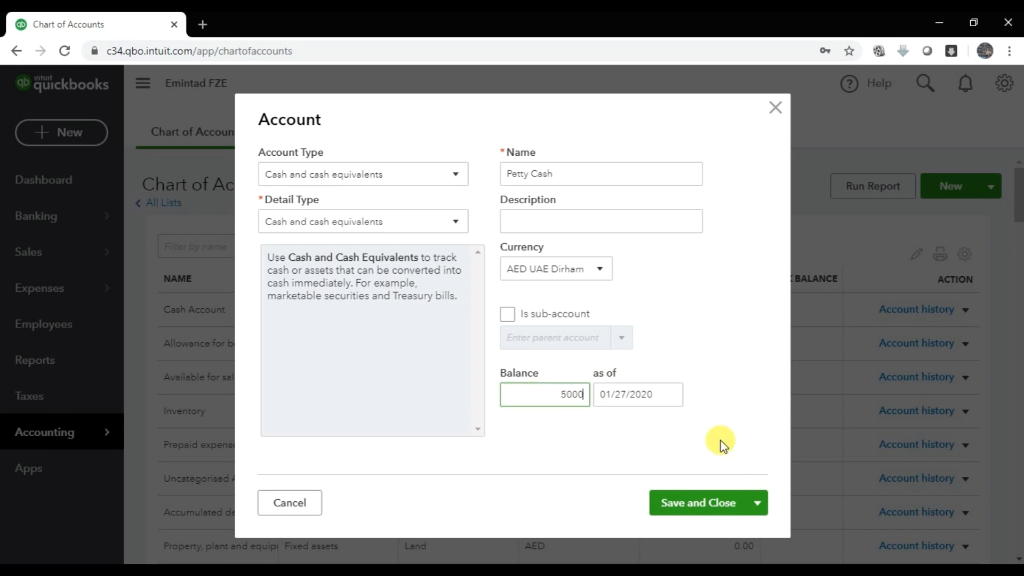
left_click(661, 395)
left_click(669, 394)
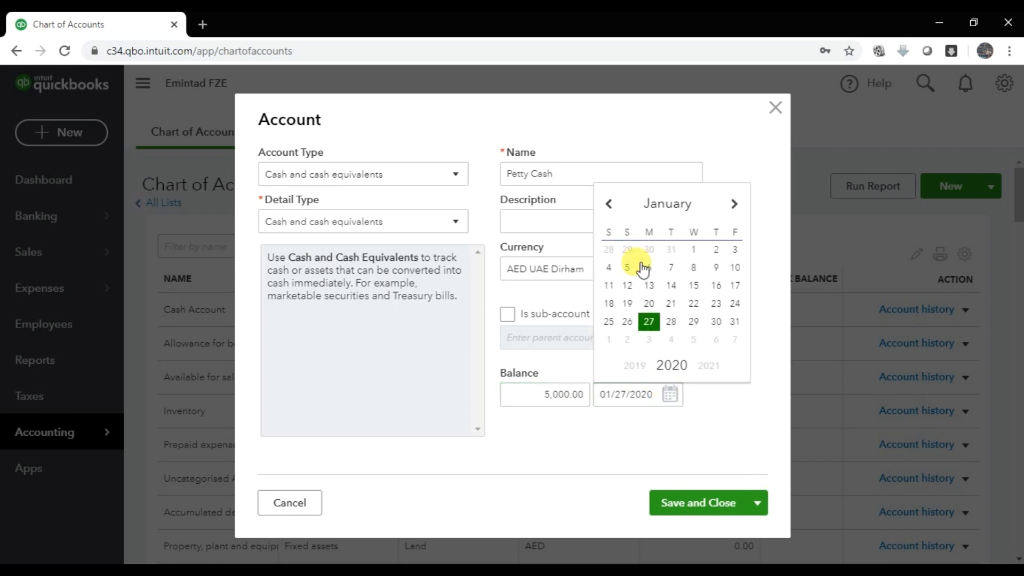
left_click(693, 249)
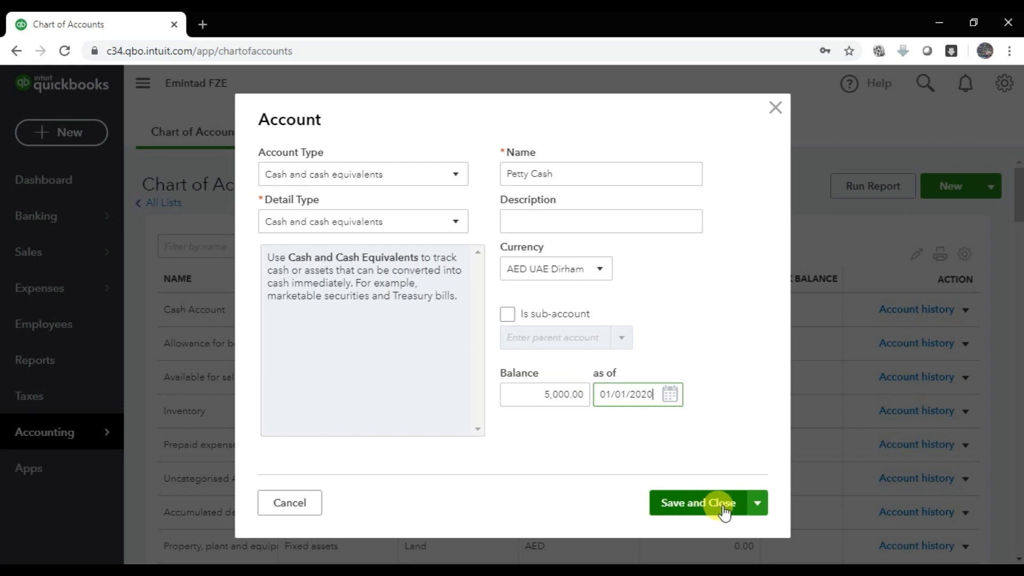
left_click(754, 503)
left_click(725, 529)
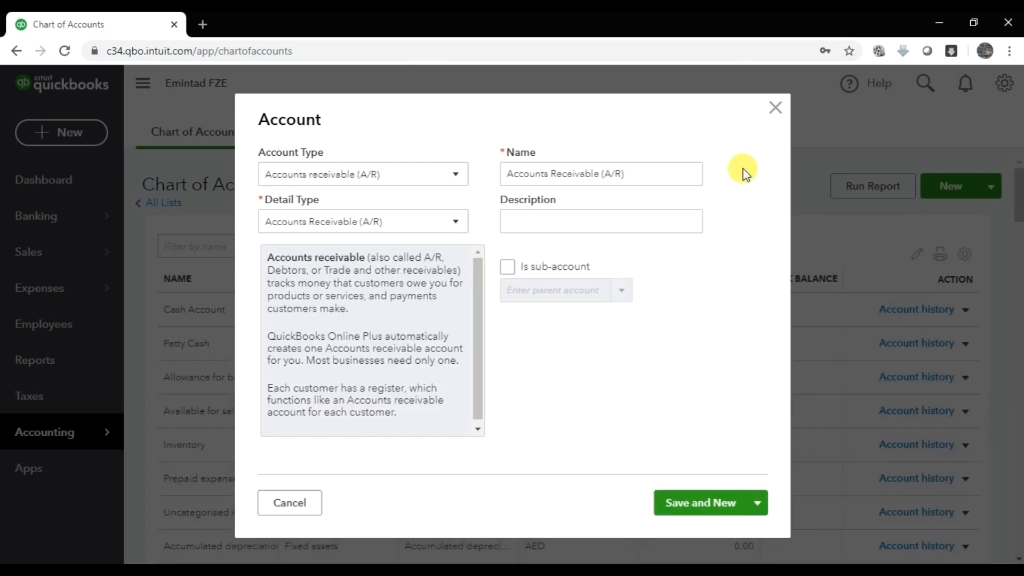
Close the blank new-account form without saving and open the chart of accounts options in the company's Advanced settings.
left_click(774, 109)
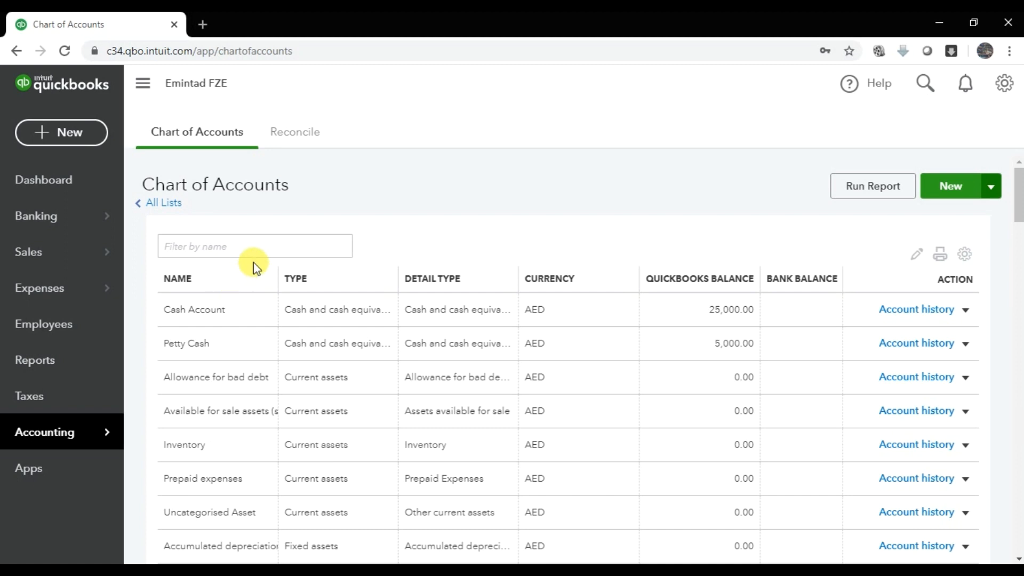
left_click(1005, 84)
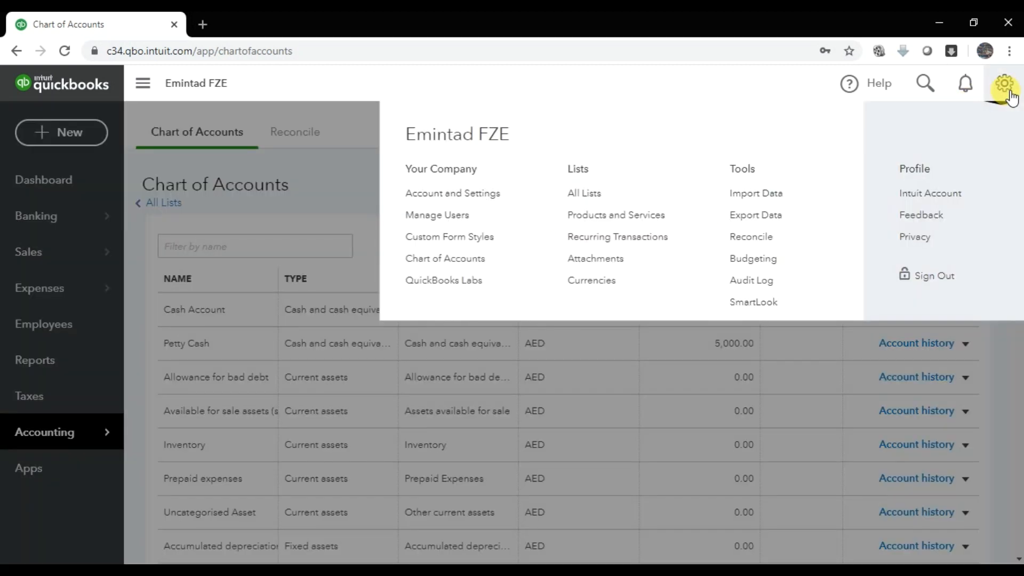
left_click(479, 199)
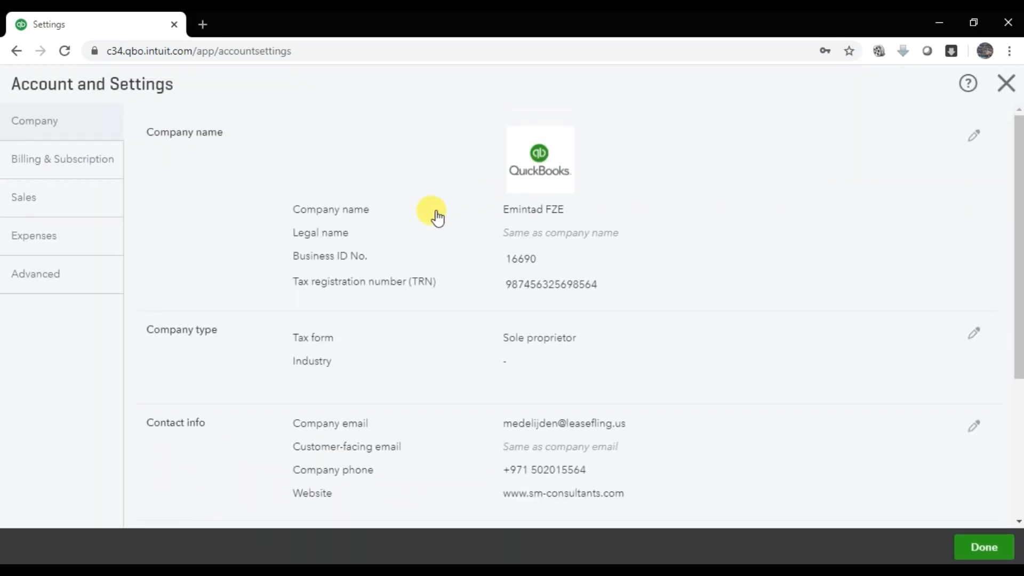
left_click(58, 297)
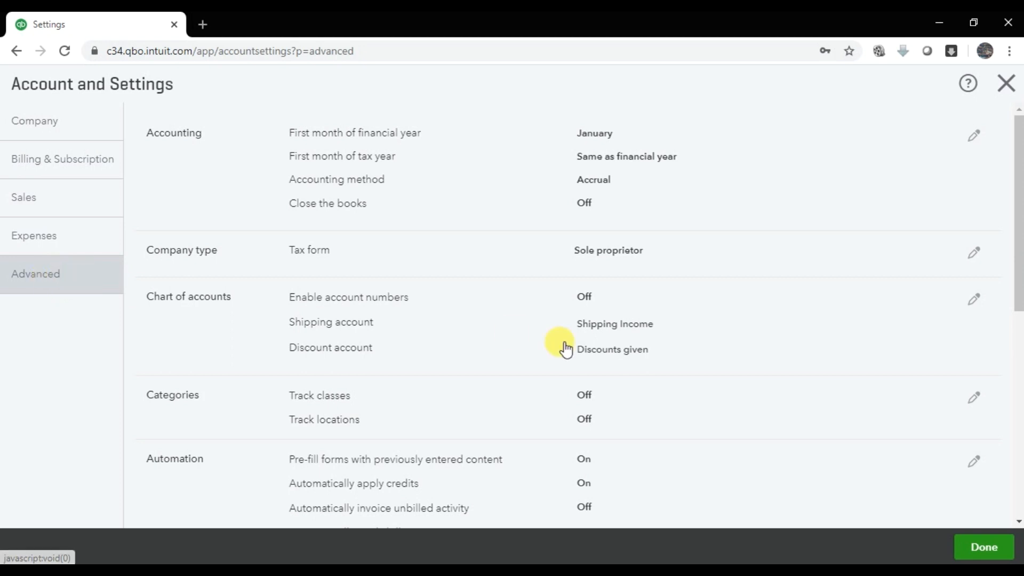
scroll(654, 448, "down", 10)
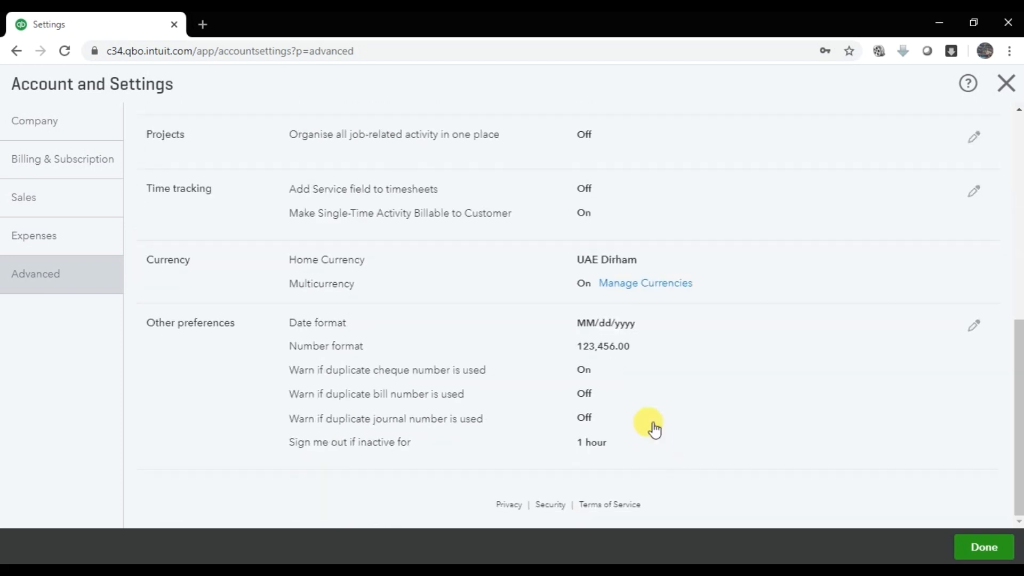
scroll(331, 368, "up", 4)
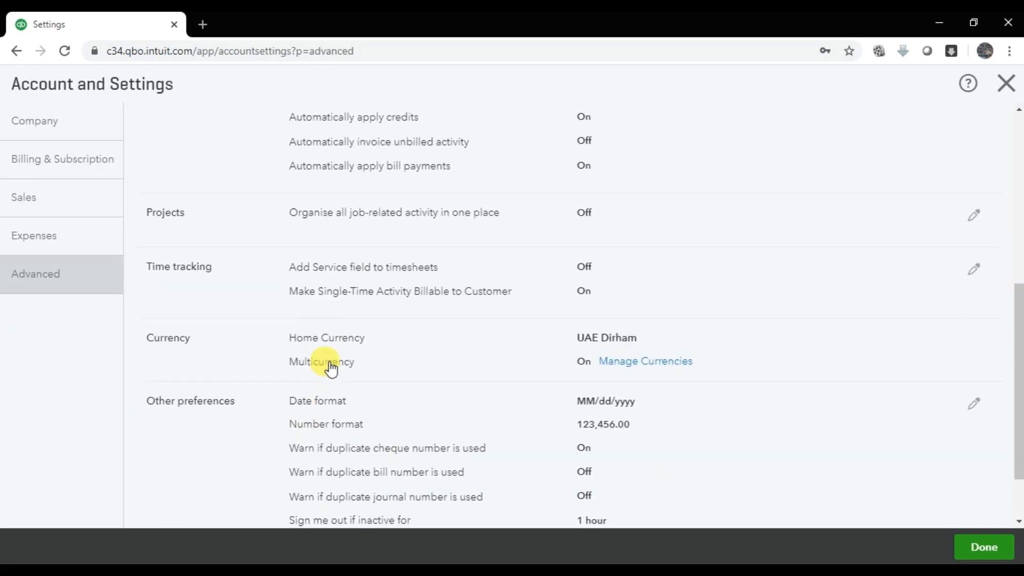
scroll(280, 243, "up", 3)
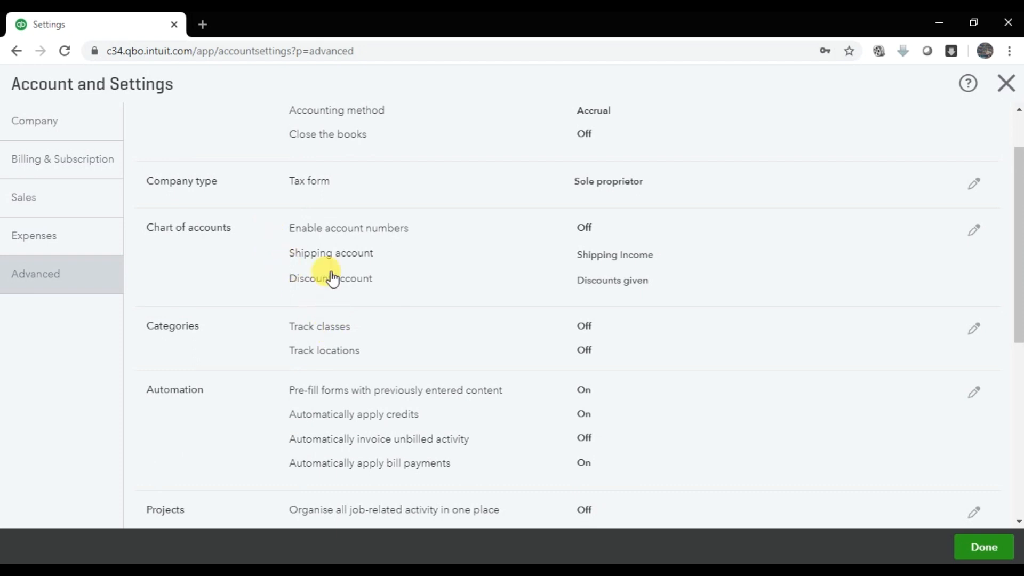
Enable account numbers for the chart of accounts, have them shown, save the change and leave the settings.
left_click(979, 232)
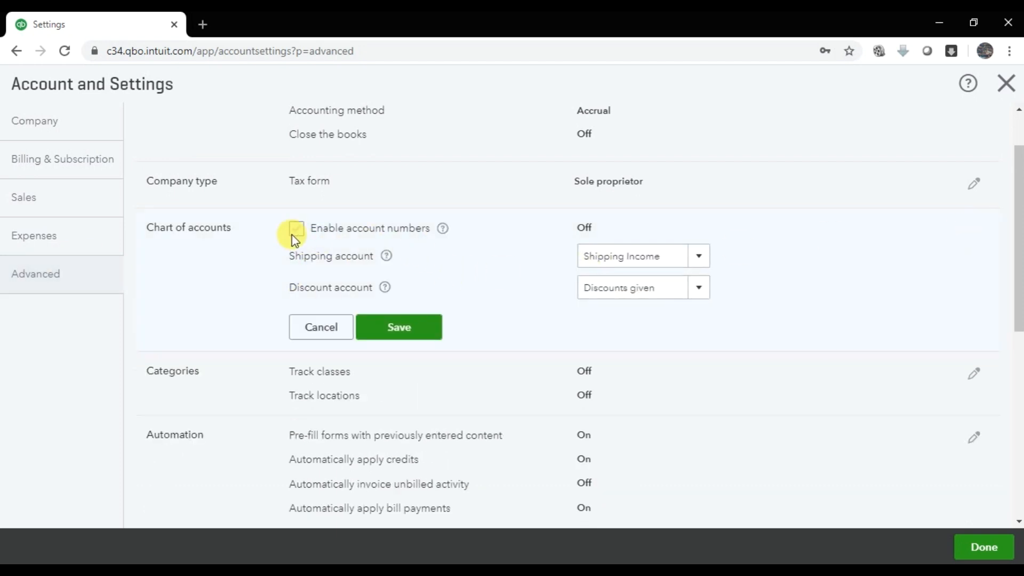
left_click(296, 229)
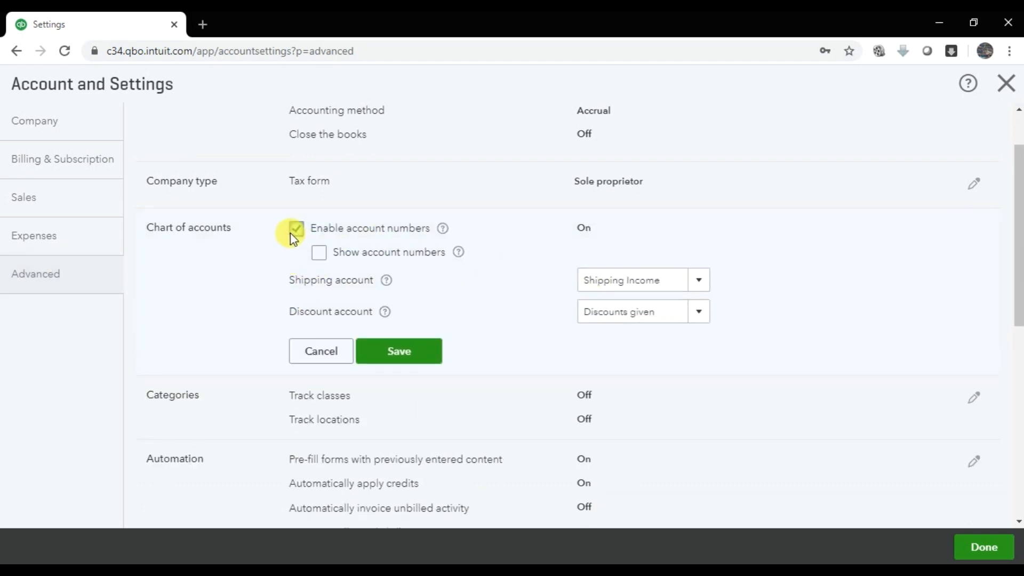
left_click(320, 253)
left_click(411, 354)
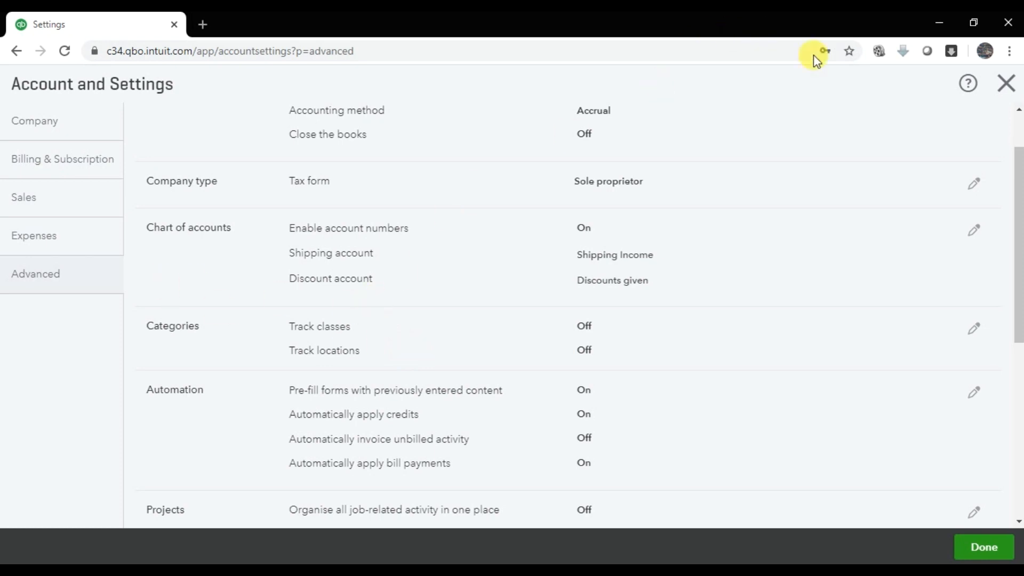
left_click(1006, 84)
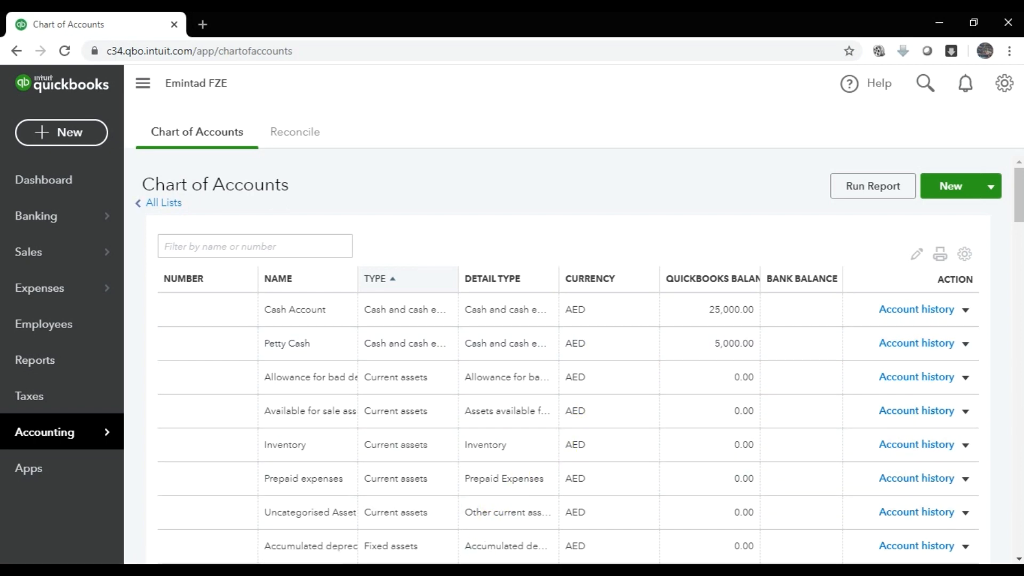
left_click(487, 572)
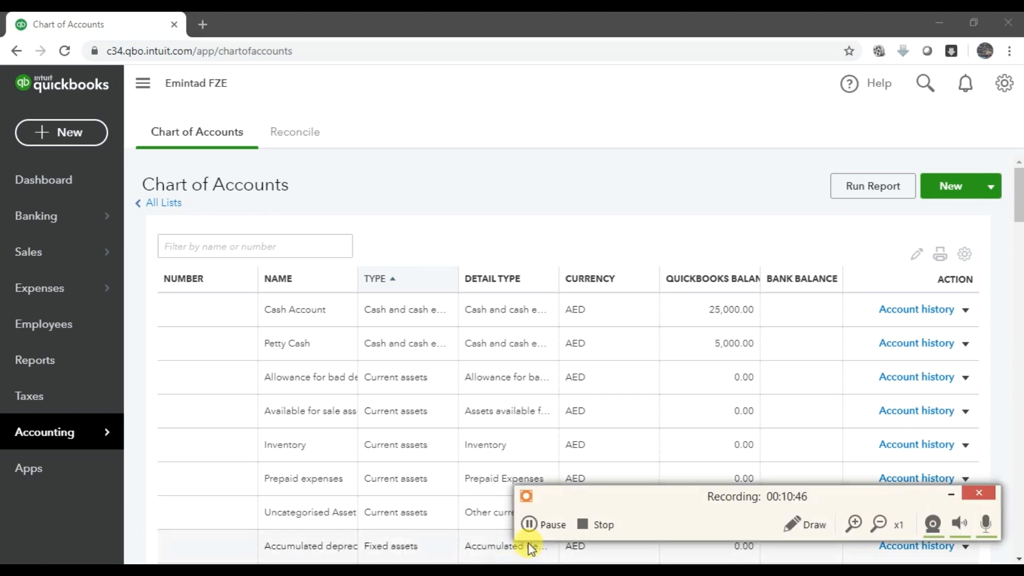
left_click(552, 526)
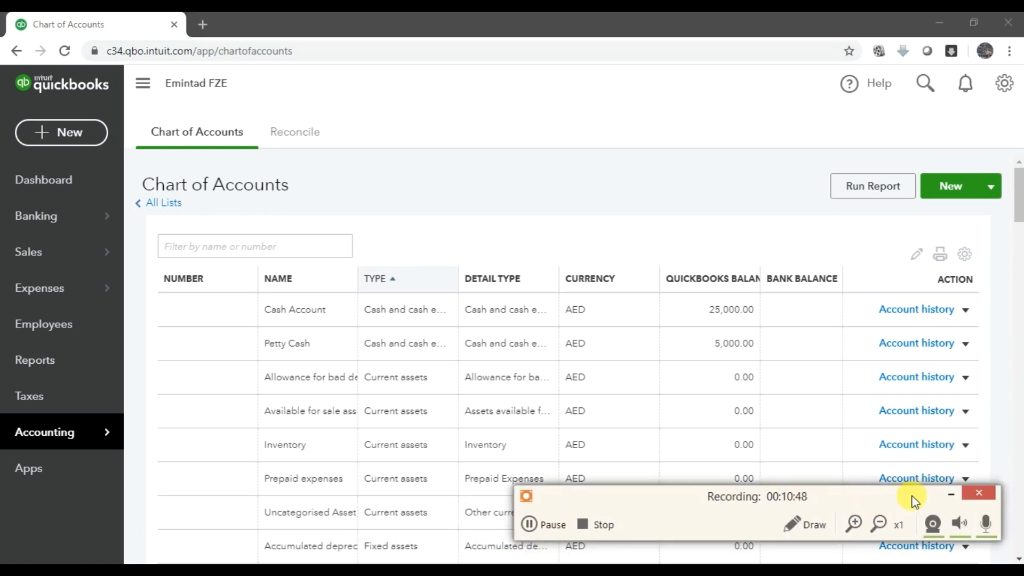
left_click(945, 494)
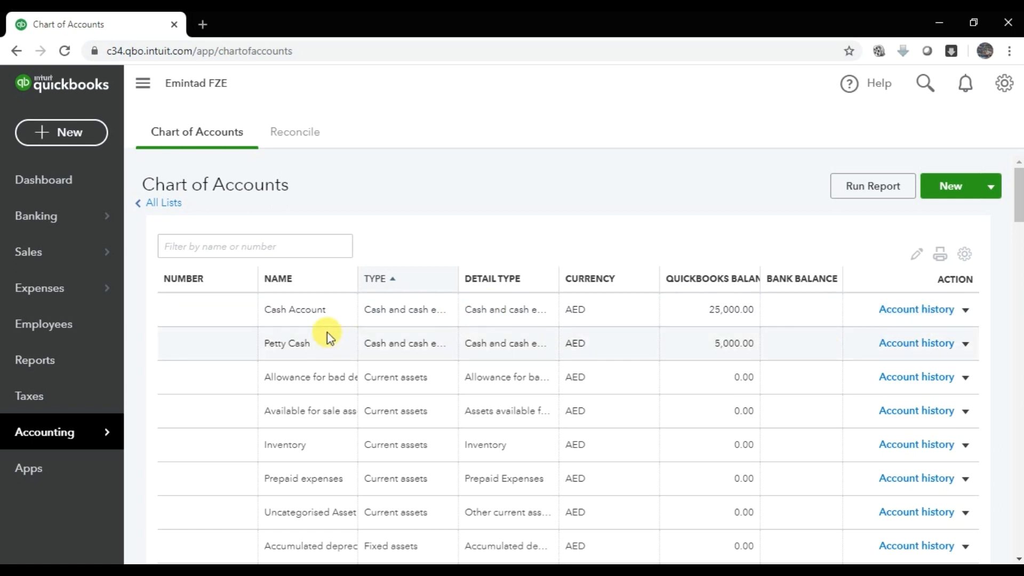
Edit the Cash Account to give it the number 1000, then save and close it.
left_click(965, 310)
left_click(871, 357)
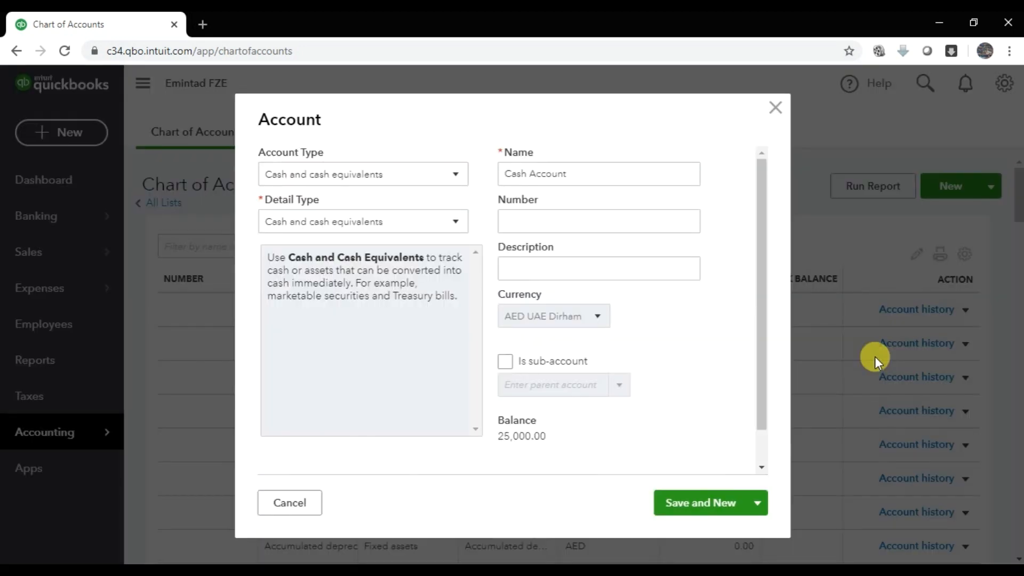
left_click(571, 216)
type("1000")
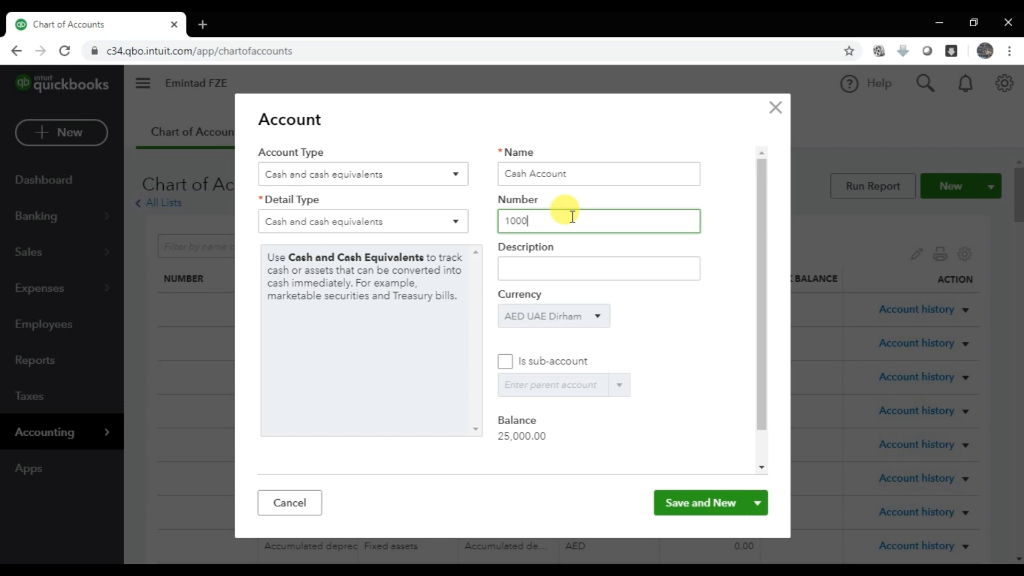
left_click(756, 504)
left_click(708, 531)
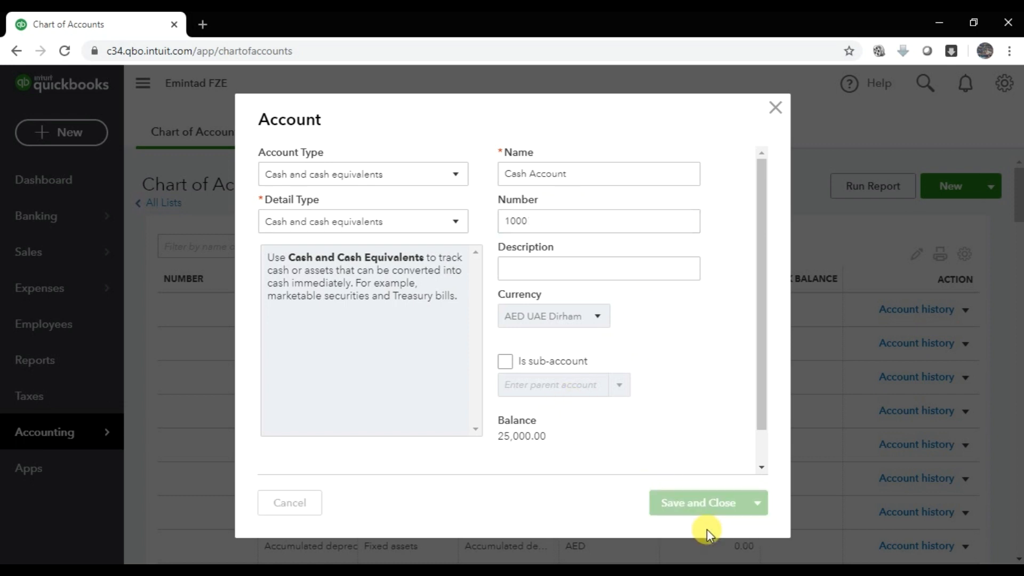
Filter the account list by "pe", then clear the filter.
scroll(709, 533, "down", 2)
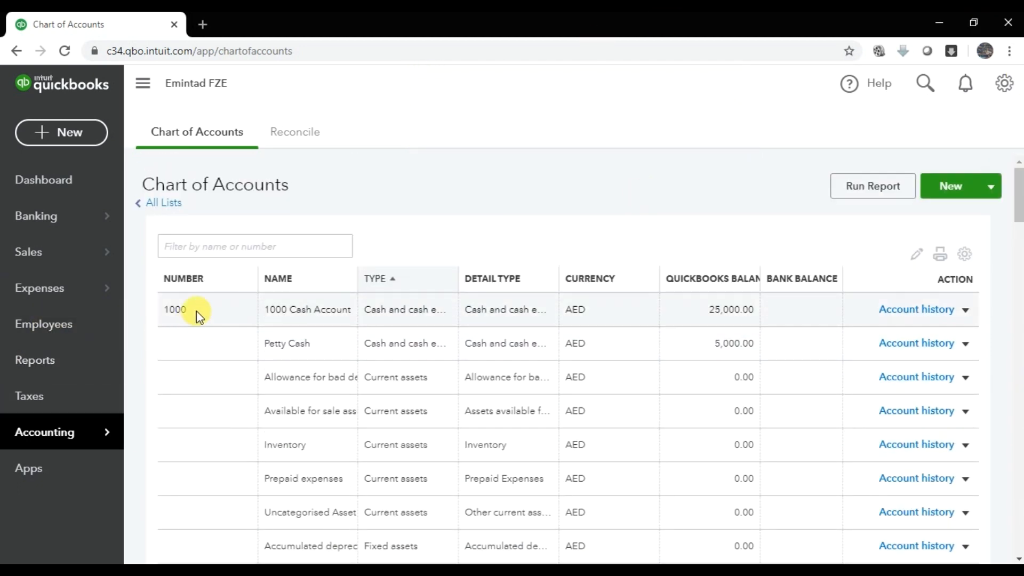
left_click(314, 253)
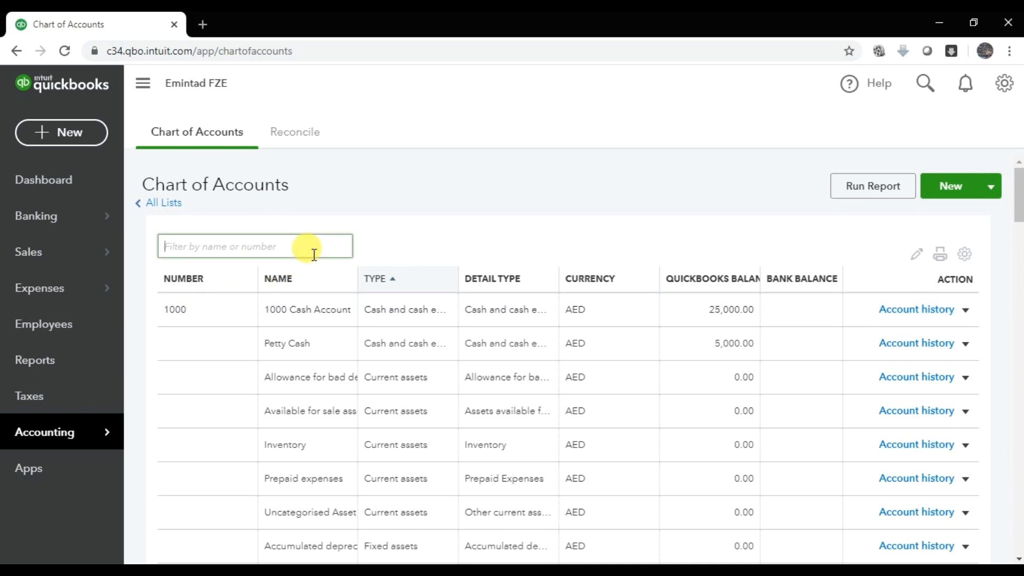
type("pe")
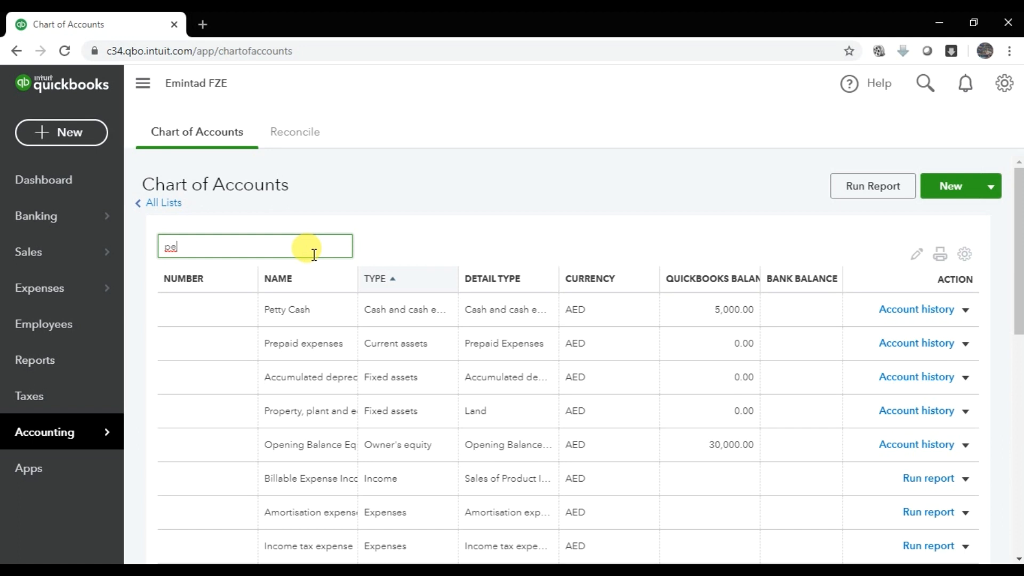
key("BackSpace")
key("BackSpace")
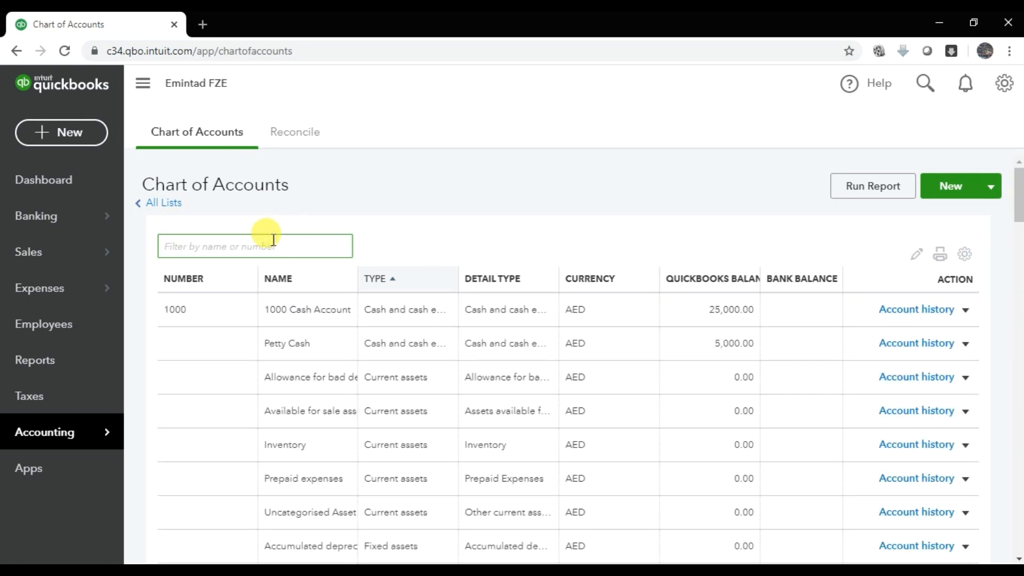
Remove the account number from the Cash Account, then save and close it.
left_click(966, 310)
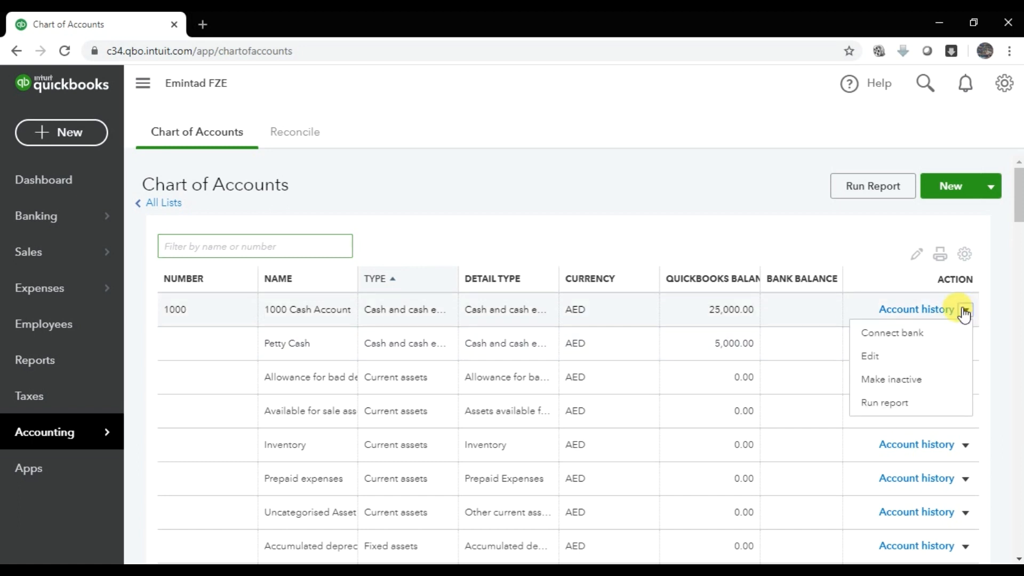
left_click(918, 355)
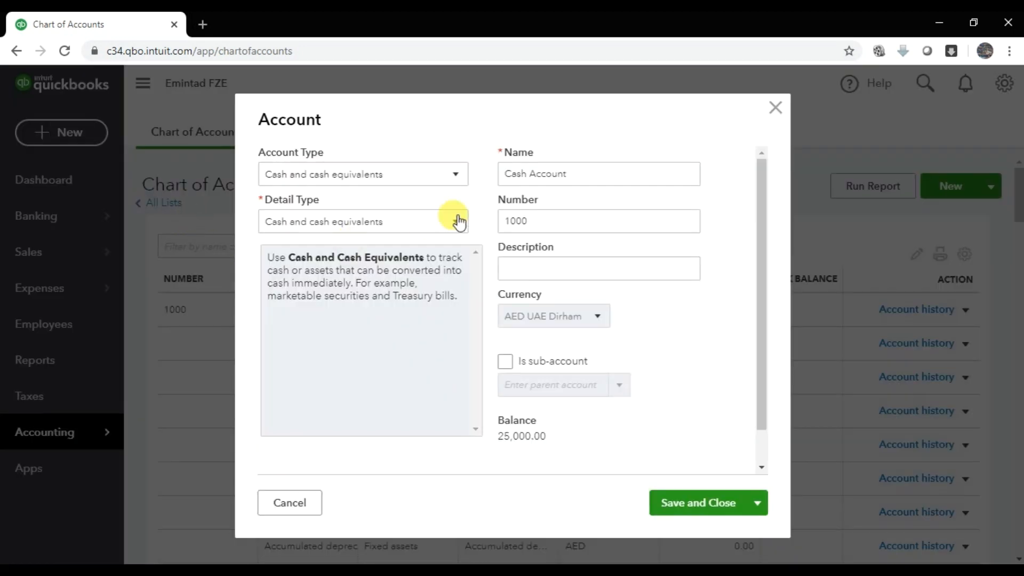
double_click(583, 221)
key("BackSpace")
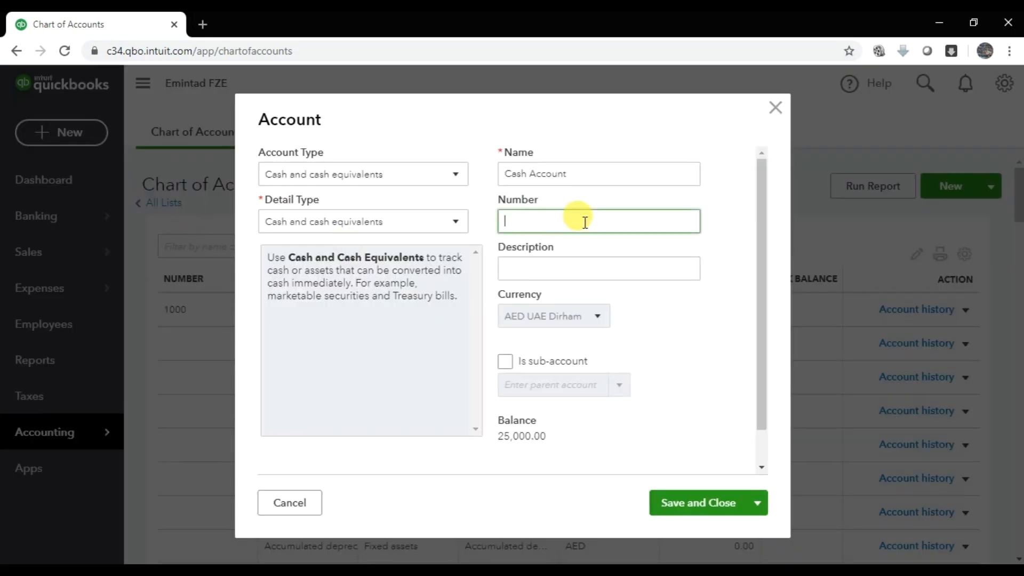
left_click(707, 513)
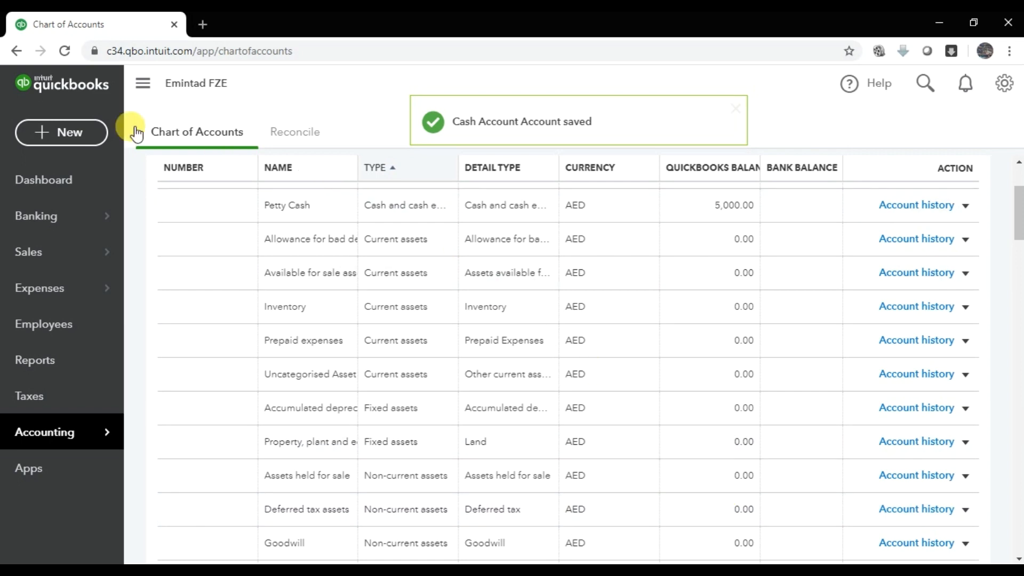
Turn off account numbers for the chart of accounts in the Advanced company settings, save and return to the account list.
left_click(1006, 90)
left_click(448, 199)
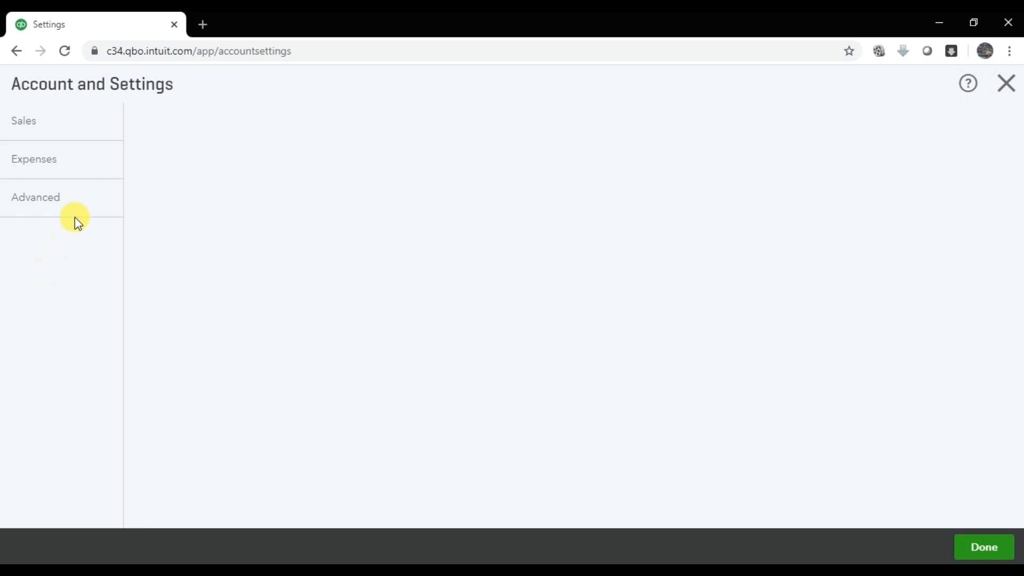
left_click(53, 205)
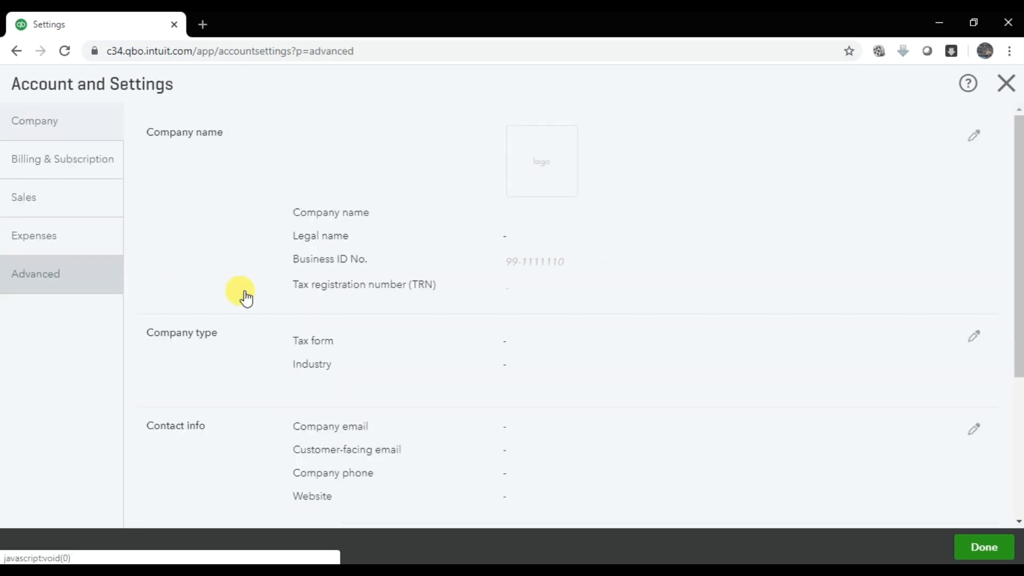
scroll(587, 397, "down", 3)
scroll(455, 377, "down", 2)
scroll(423, 377, "up", 4)
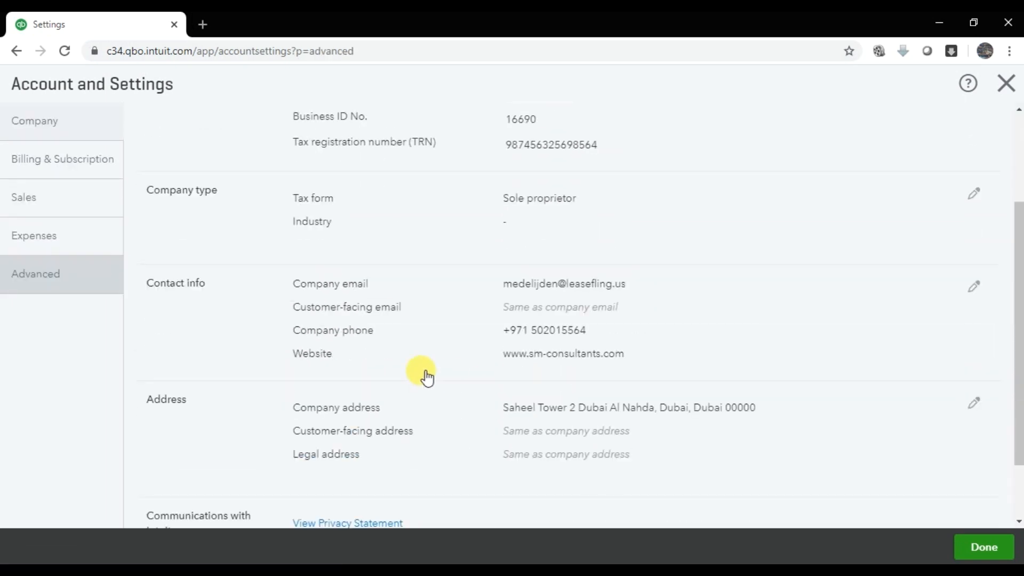
left_click(38, 281)
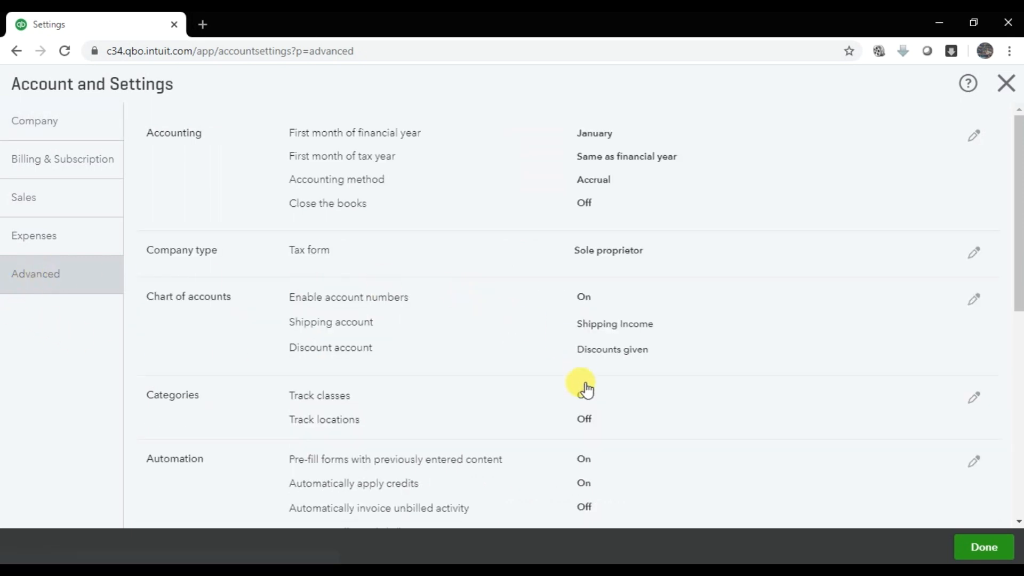
left_click(972, 299)
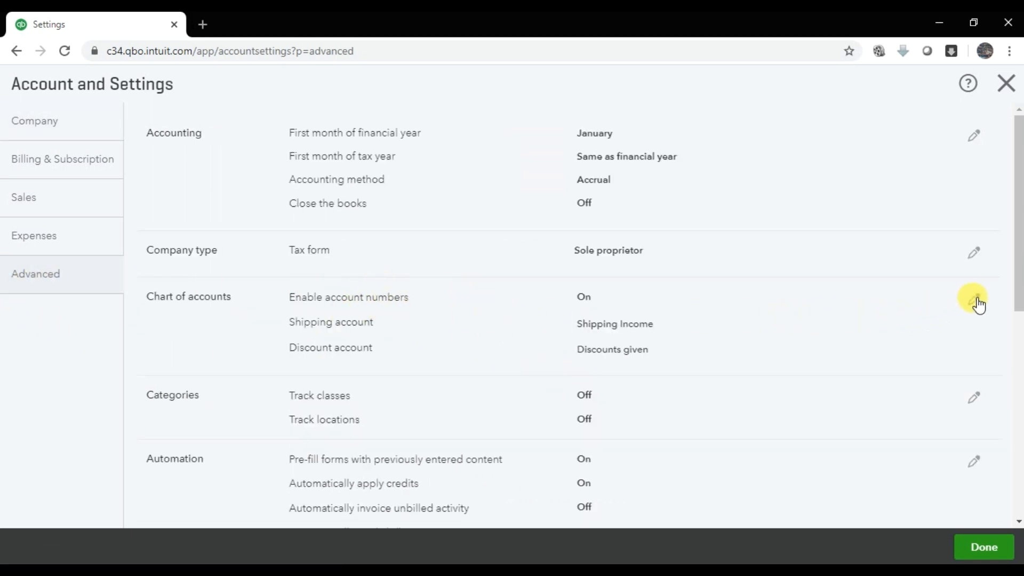
left_click(296, 298)
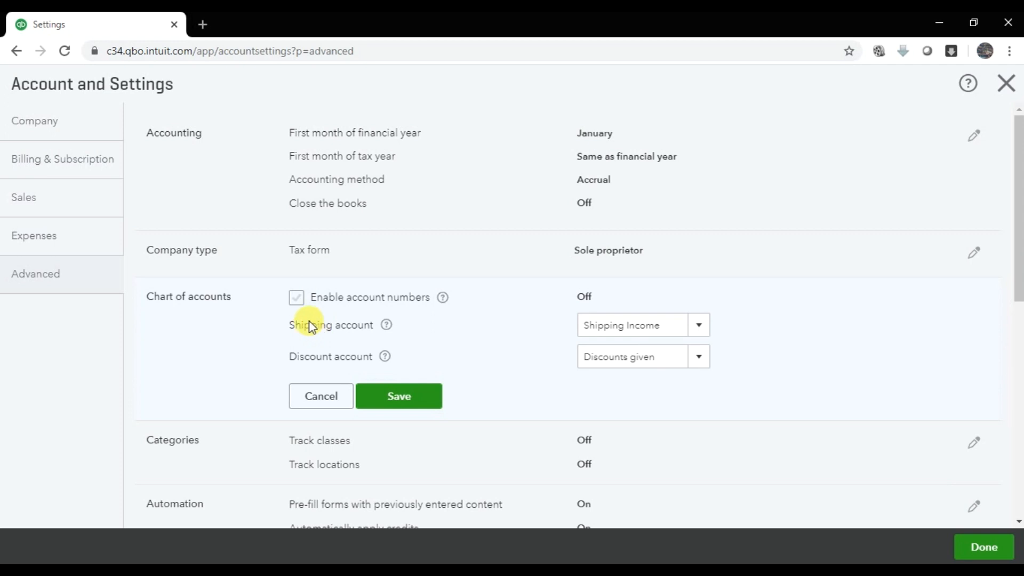
left_click(424, 404)
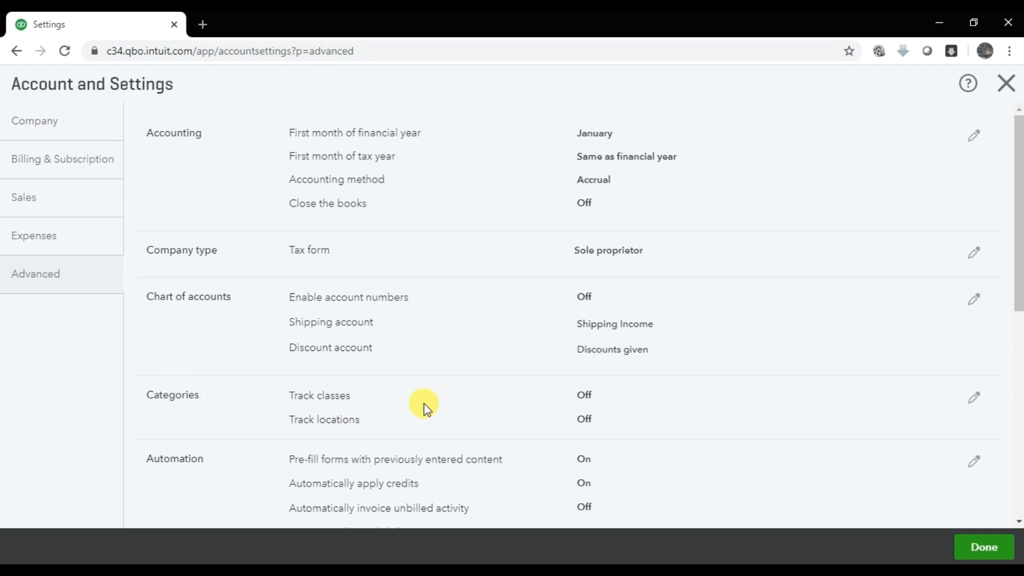
left_click(991, 545)
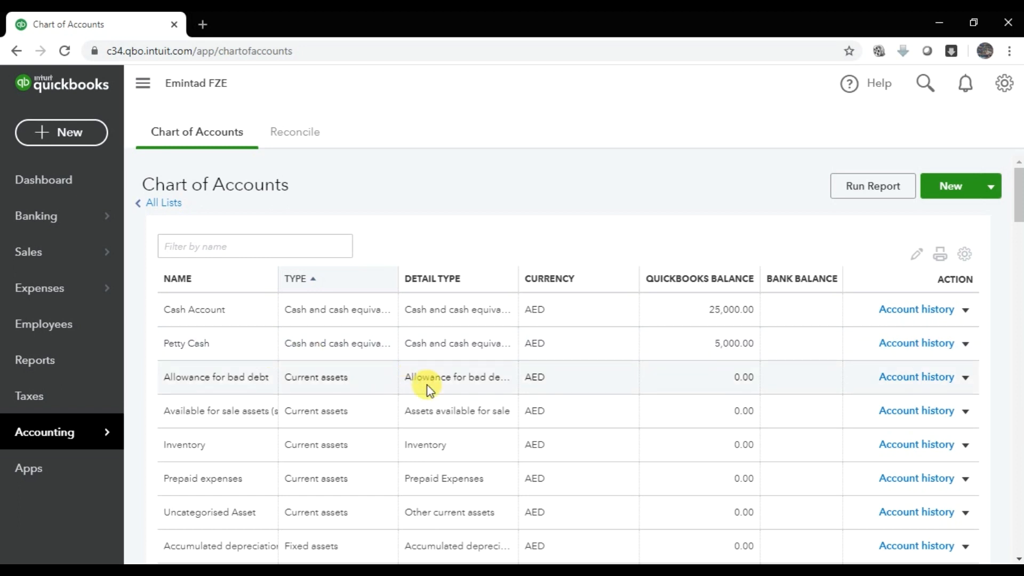
scroll(427, 385, "down", 2)
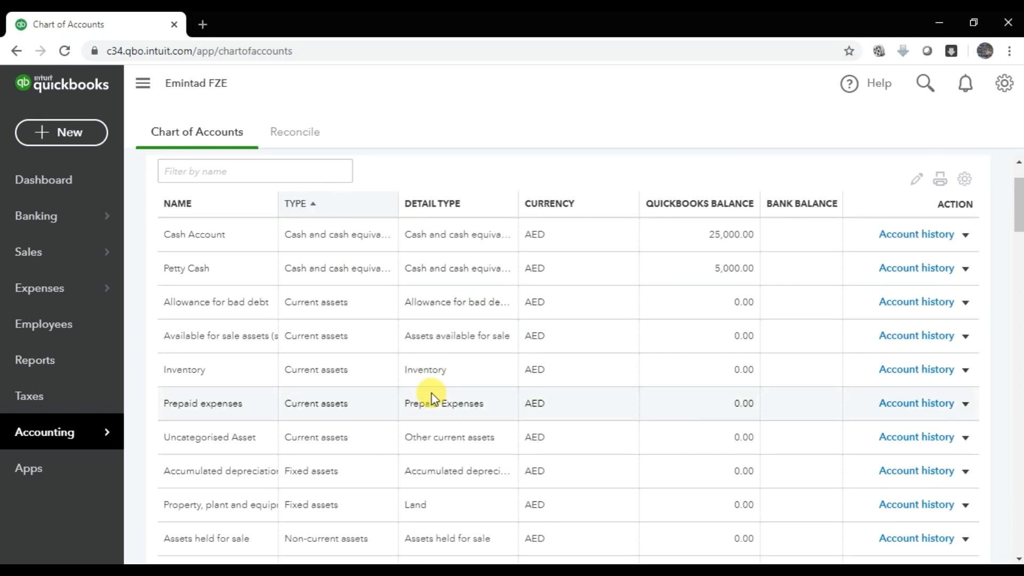
scroll(431, 393, "up", 2)
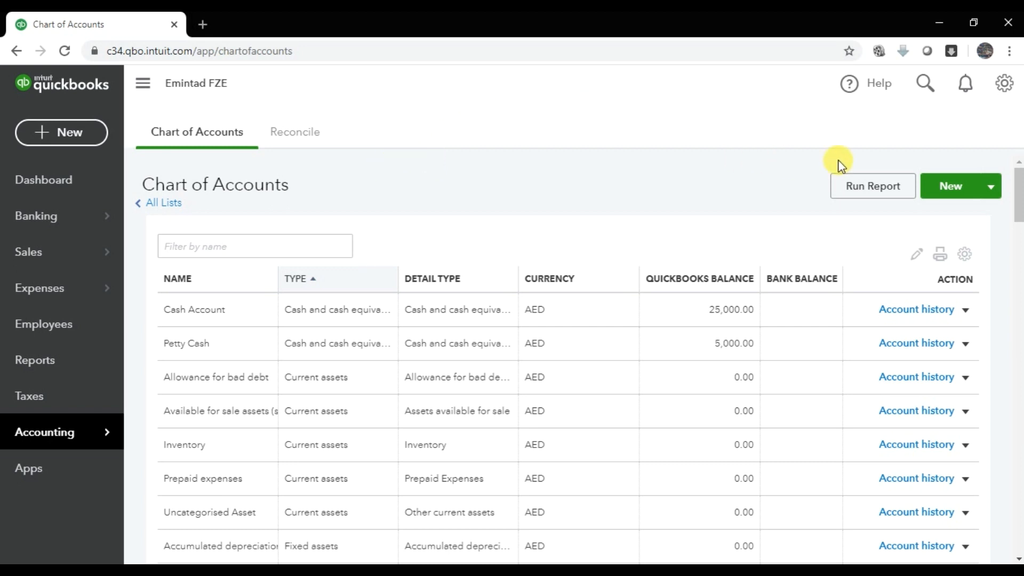
Create a Cash and cash equivalents account named Bank Accounts with detail type Bank, then save it and start another new account.
left_click(947, 192)
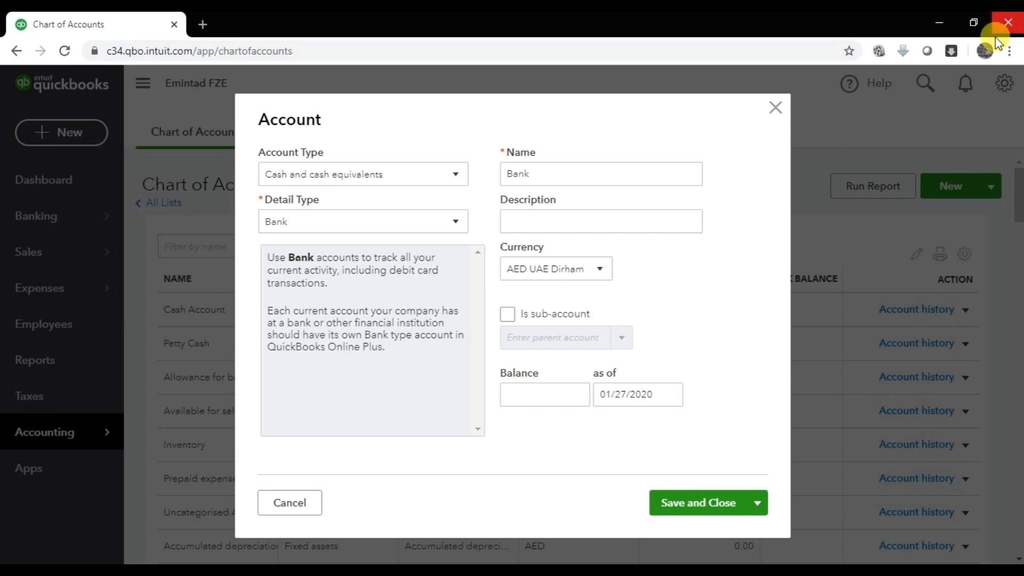
left_click(403, 176)
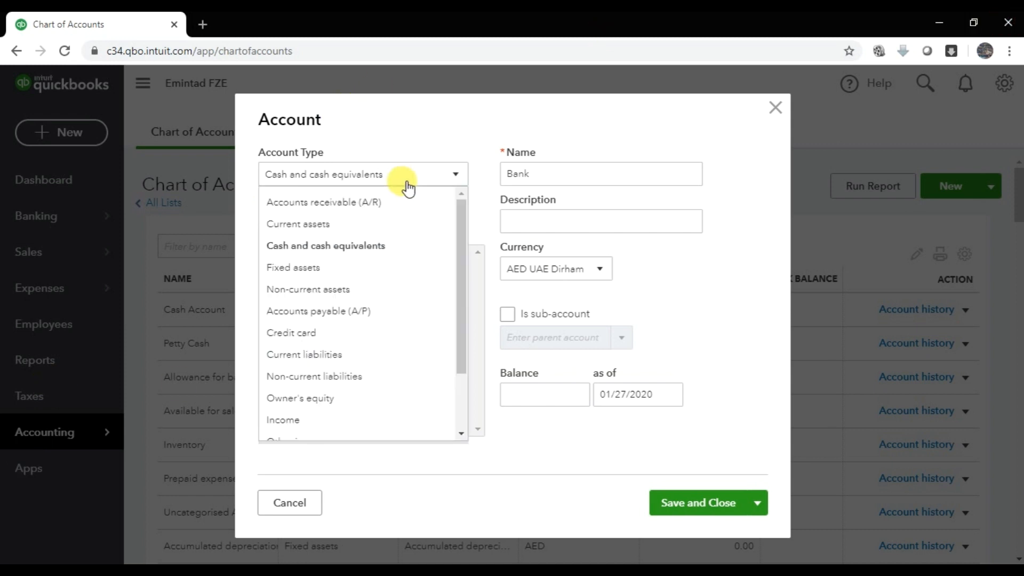
left_click(376, 247)
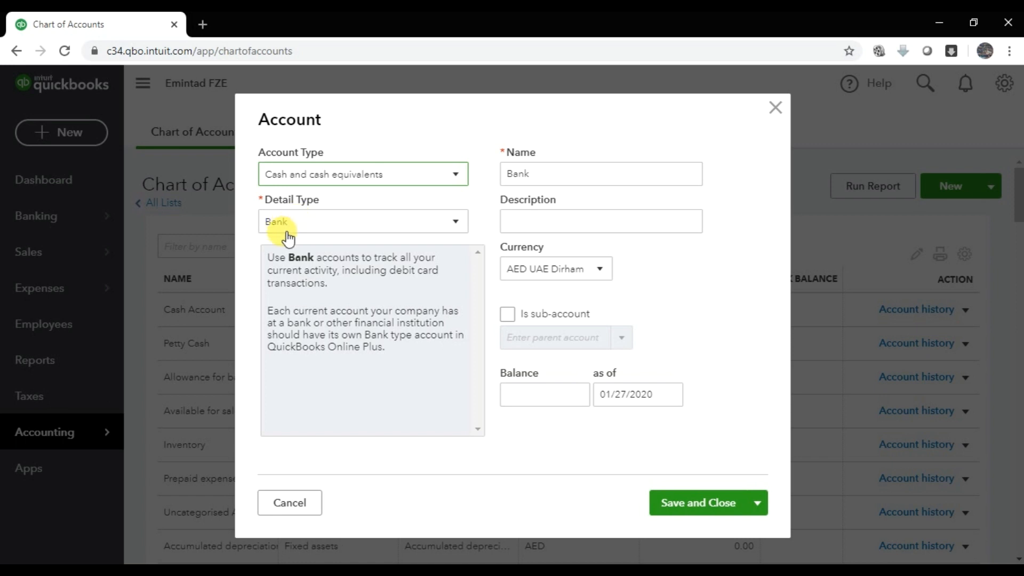
double_click(551, 174)
key("Right")
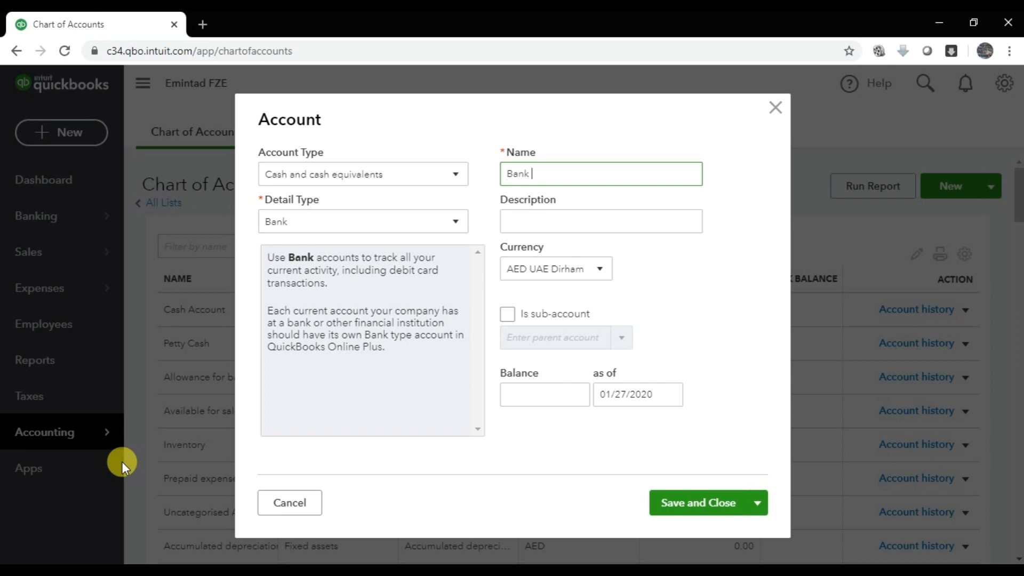
type("Accounts")
left_click(756, 504)
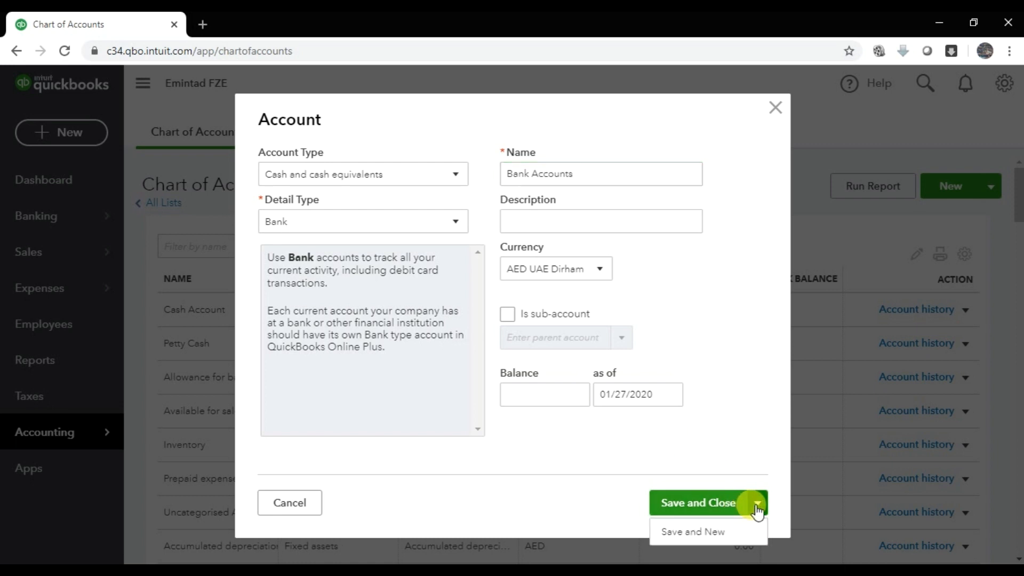
left_click(696, 532)
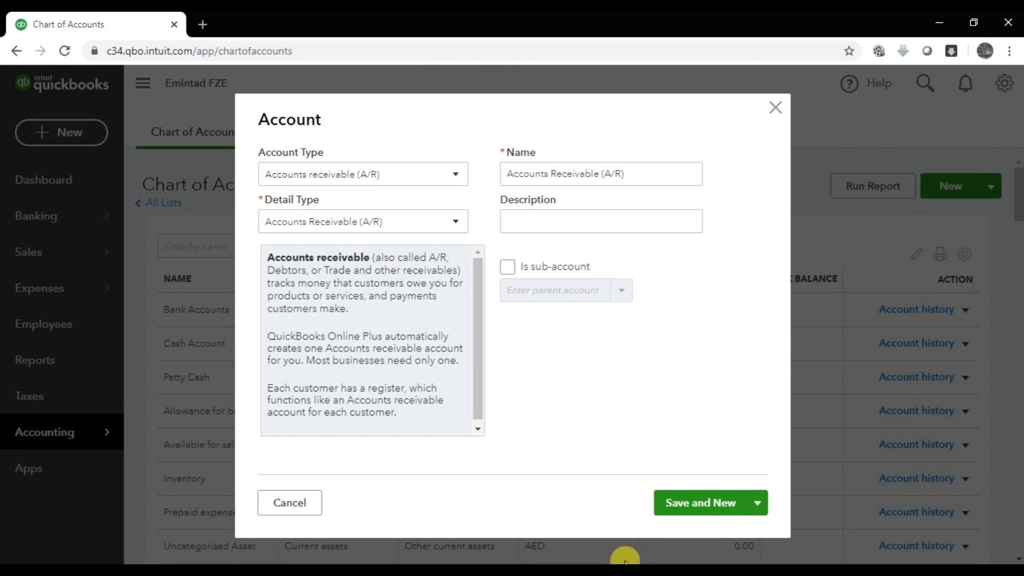
Set the new account's type to Cash and cash equivalents and name it Dubai Islamic Bank.
left_click(439, 173)
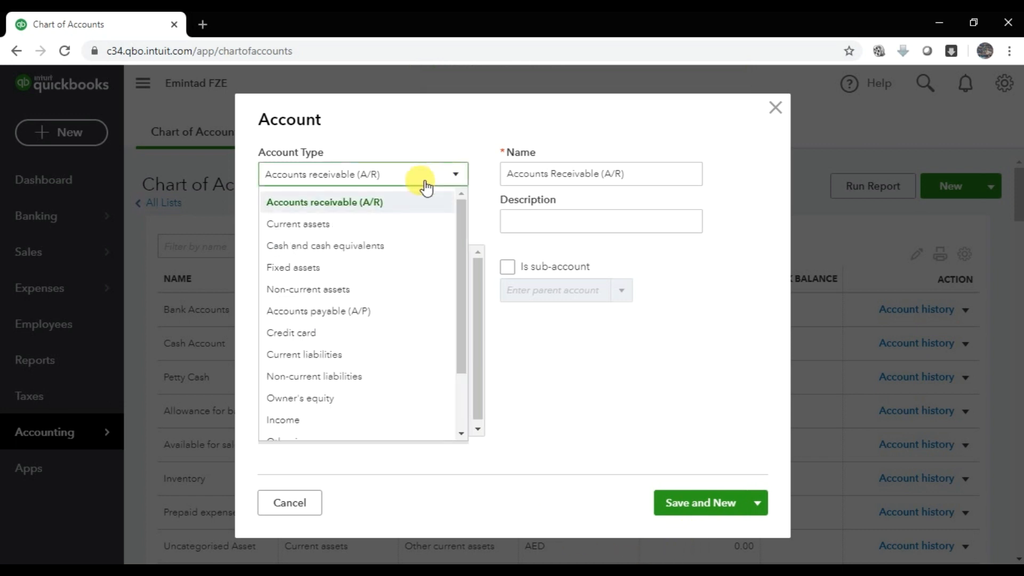
left_click(349, 246)
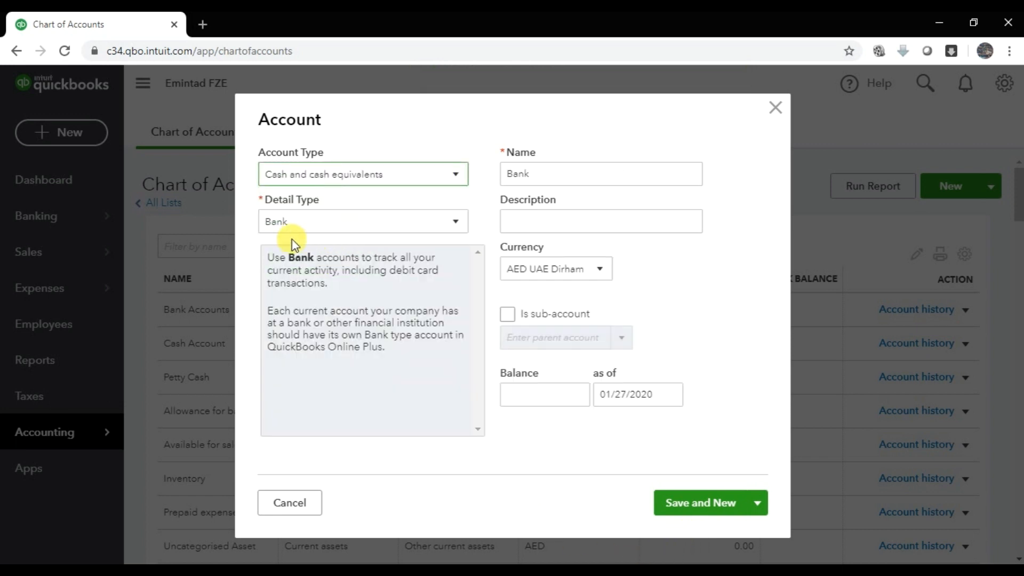
double_click(602, 169)
type("Dub")
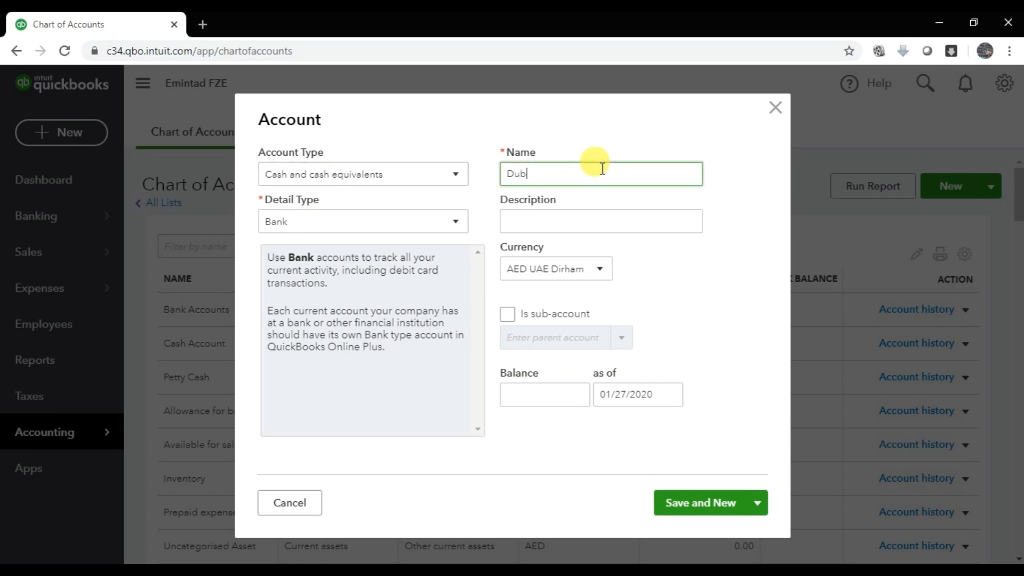
type("slamc")
key("BackSpace")
type("ic Bank")
key("Tab")
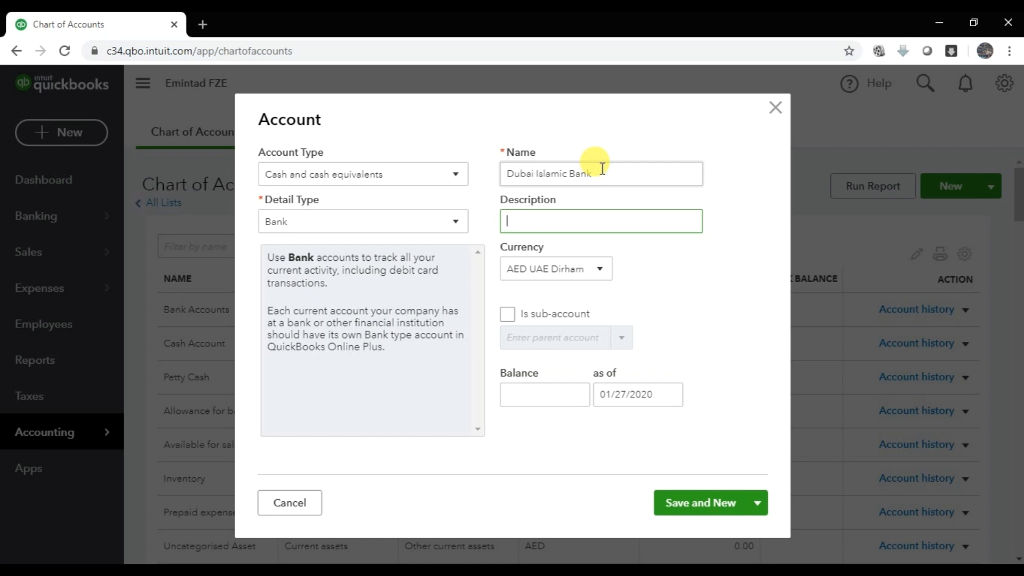
Make Dubai Islamic Bank a sub-account of Bank Accounts.
left_click(507, 320)
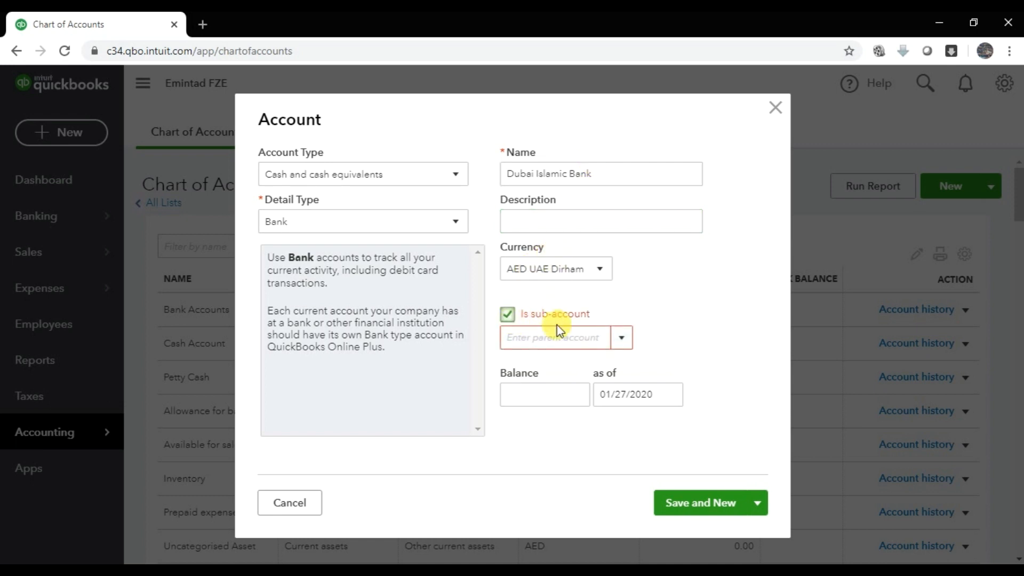
left_click(621, 338)
type("Bank Accounts")
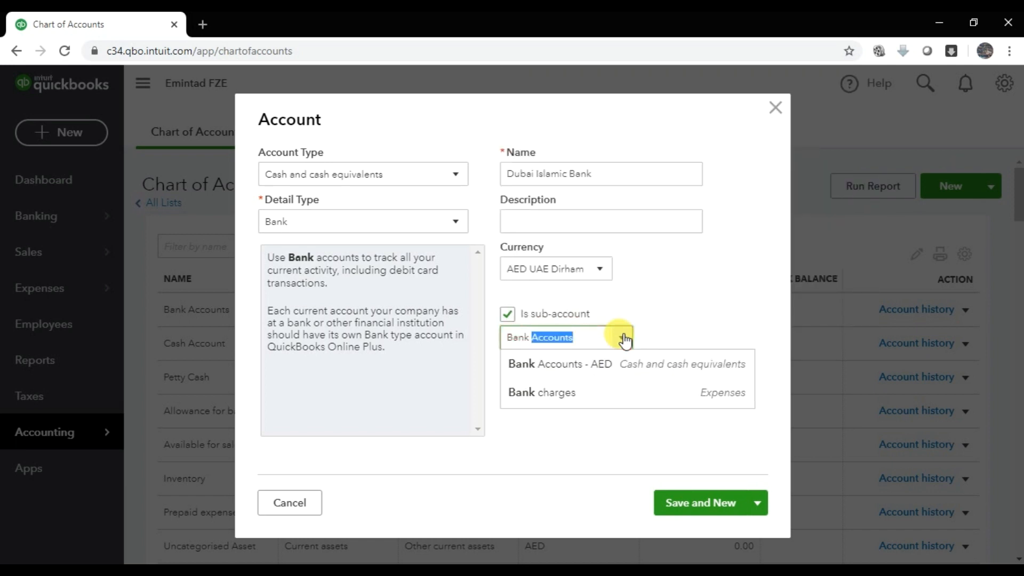
left_click(591, 365)
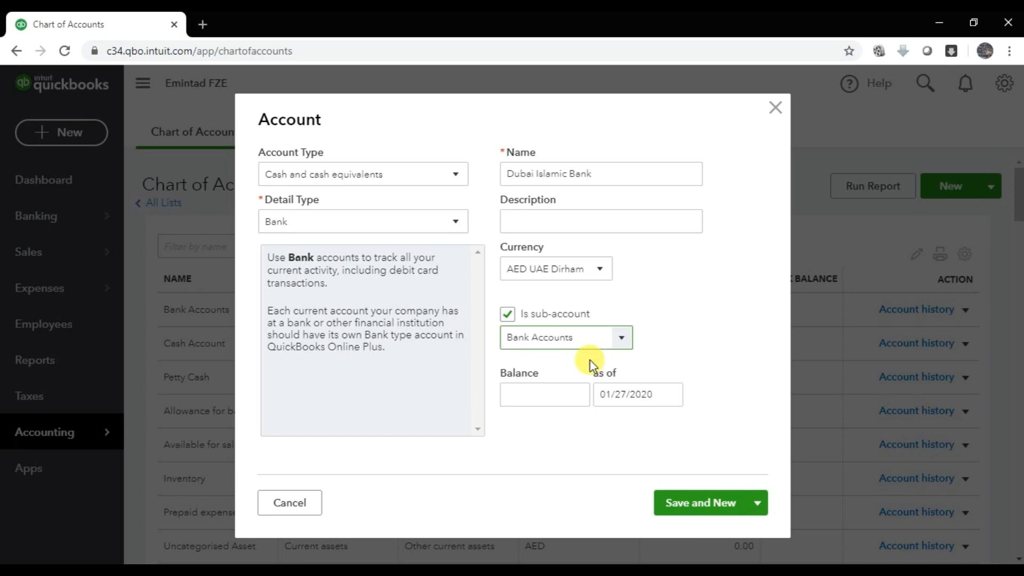
Give Dubai Islamic Bank an opening balance of 50,000 as of 01/01/2020, then save it and start another account.
left_click(566, 396)
type("50000")
left_click(677, 395)
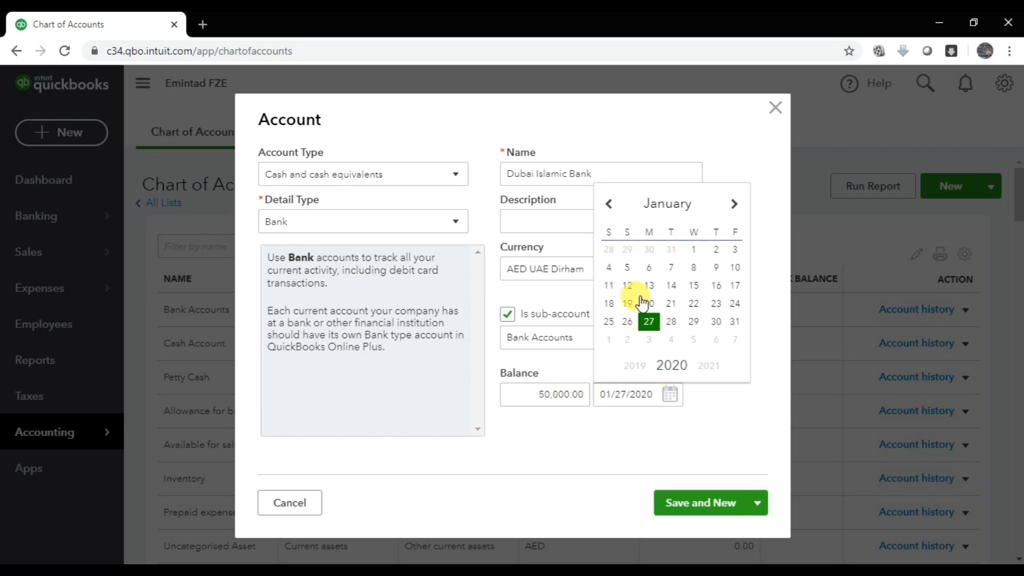
left_click(693, 249)
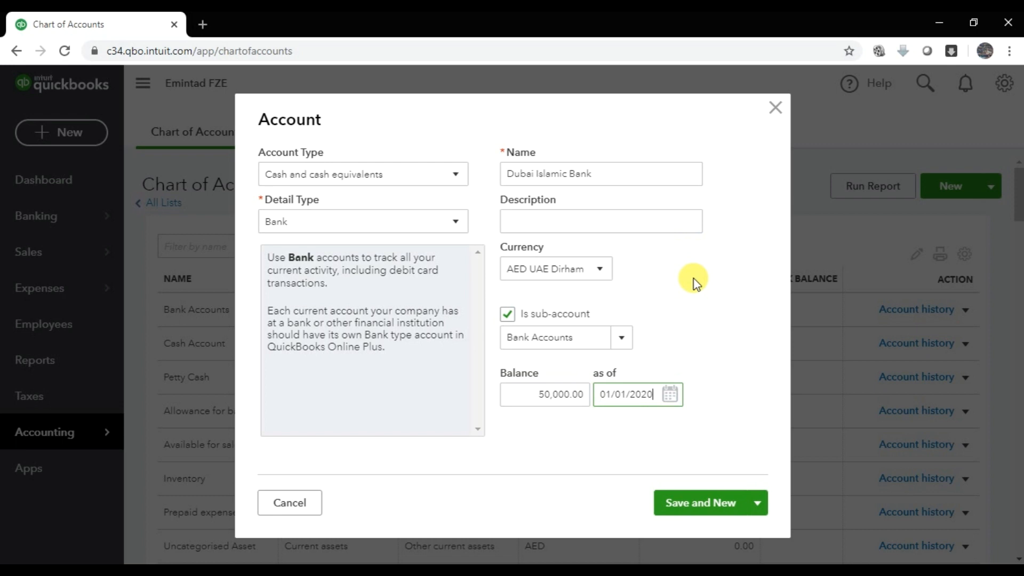
left_click(701, 501)
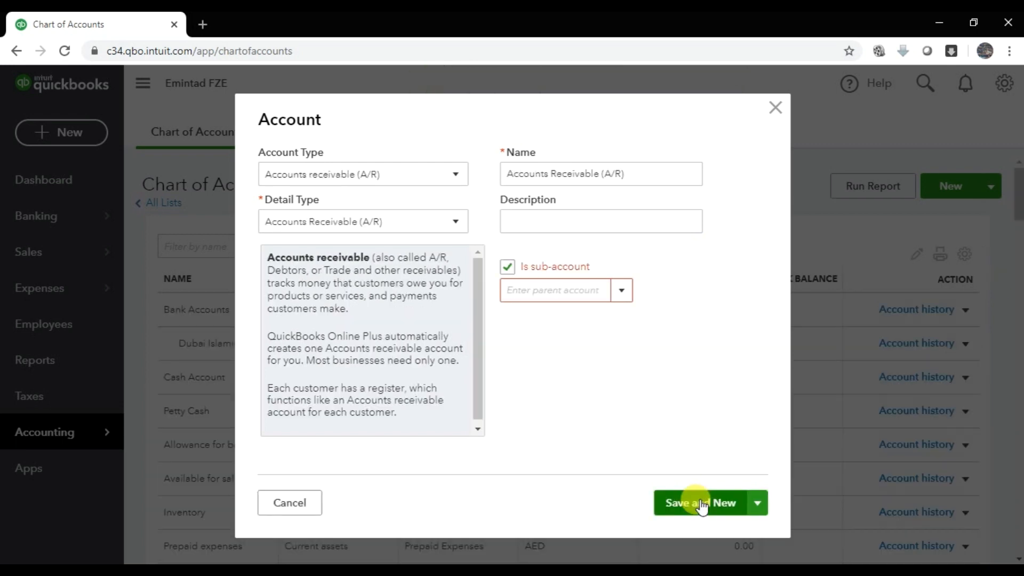
Set up a Cash and cash equivalents account named Noor Islamic Bank as a sub-account of Bank Accounts.
left_click(414, 177)
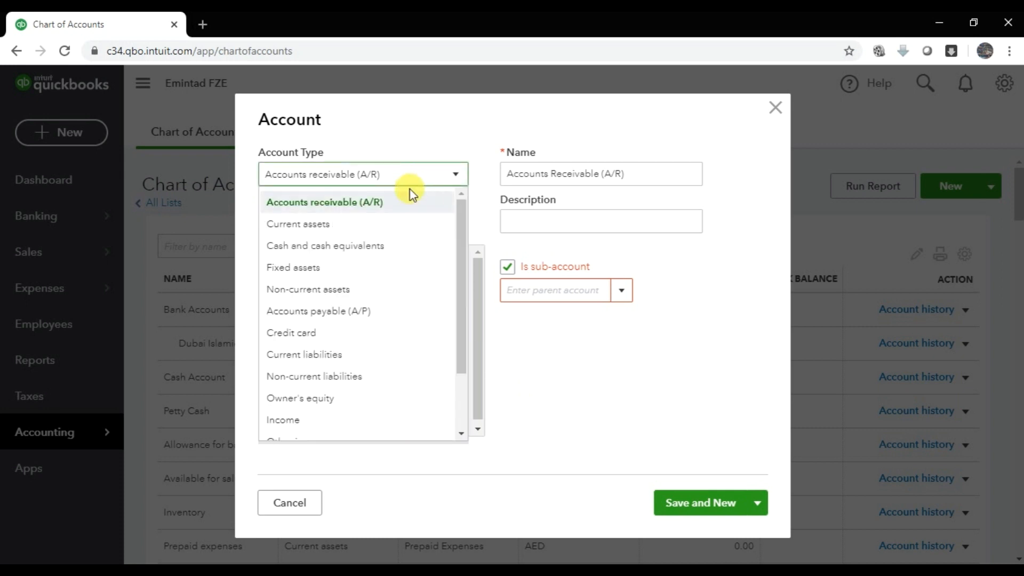
left_click(357, 246)
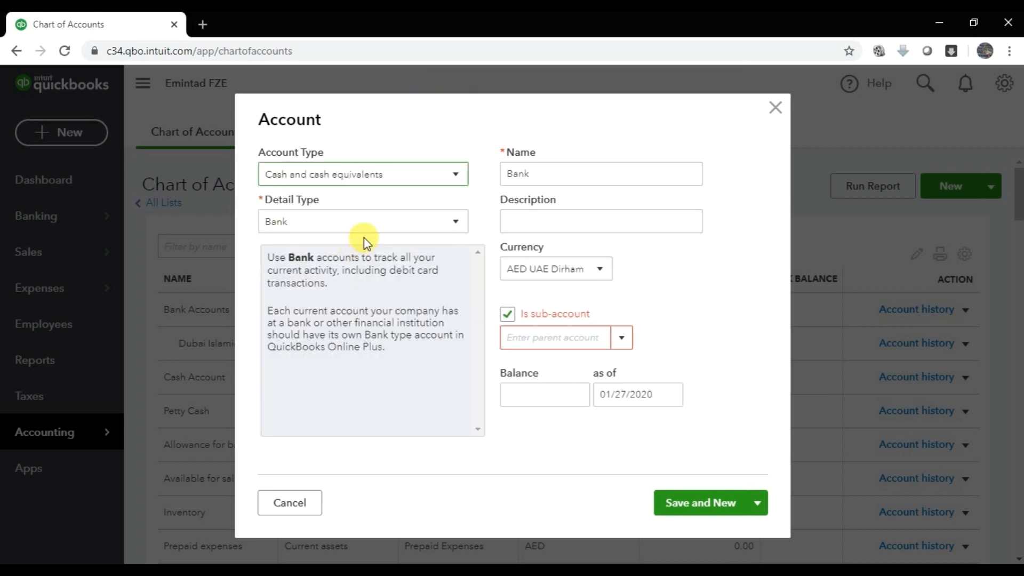
left_click(560, 171)
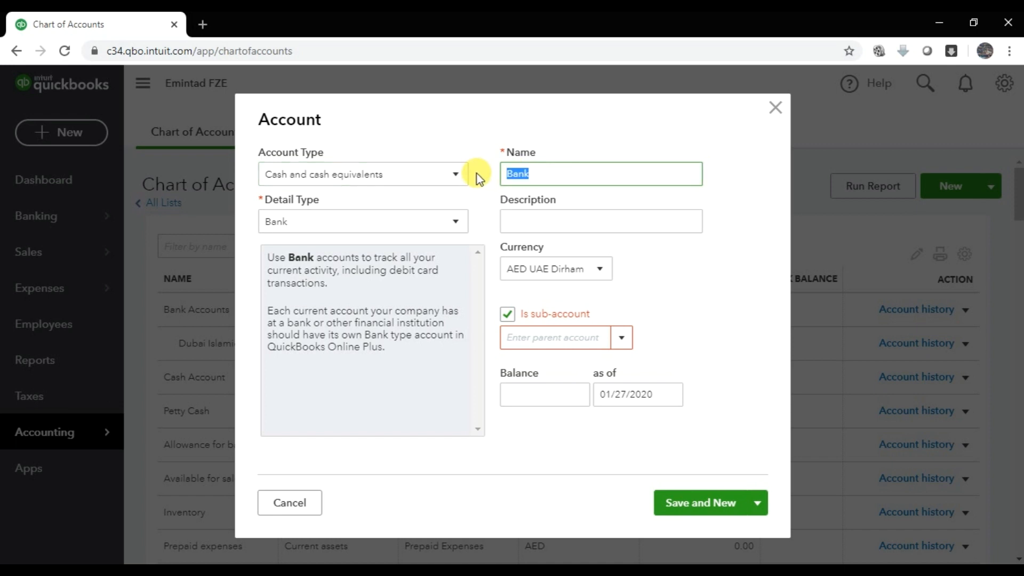
type("Noor Islamic Bank")
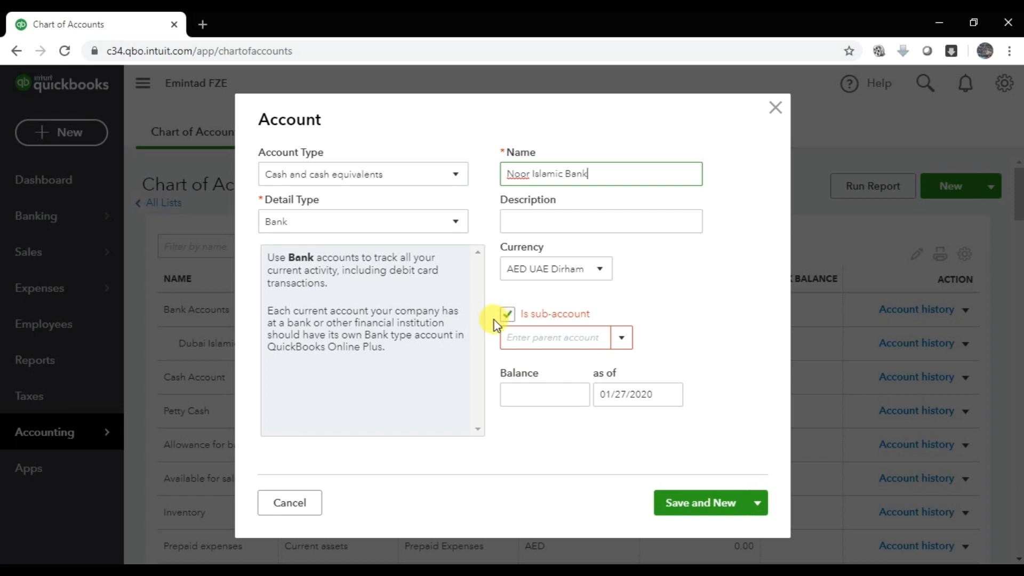
left_click(524, 335)
type("Bank Accounts")
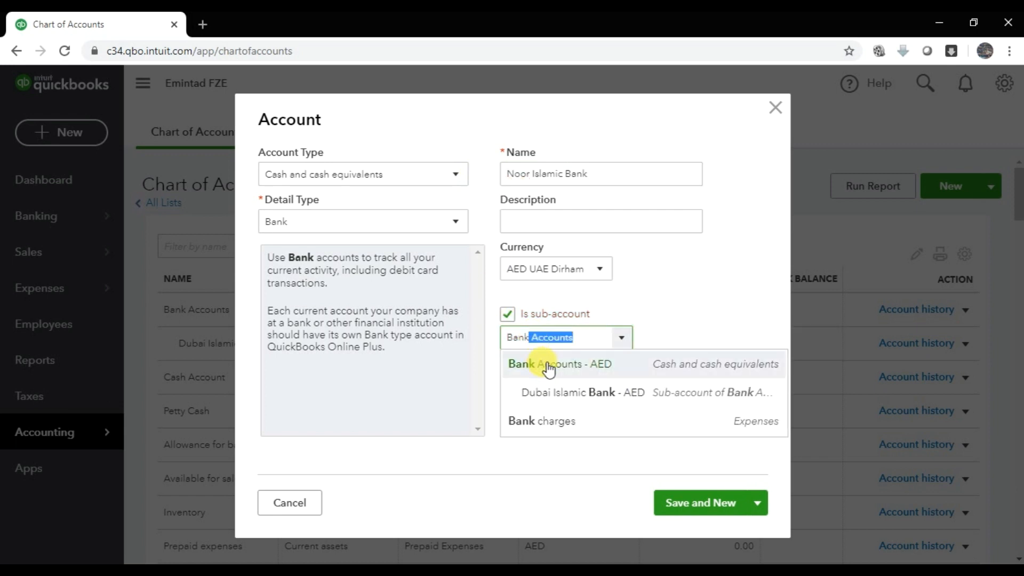
left_click(548, 364)
Give Noor Islamic Bank an opening balance of 25,000 as of 01/01/2020, then save it and start another account.
left_click(552, 394)
type("25000")
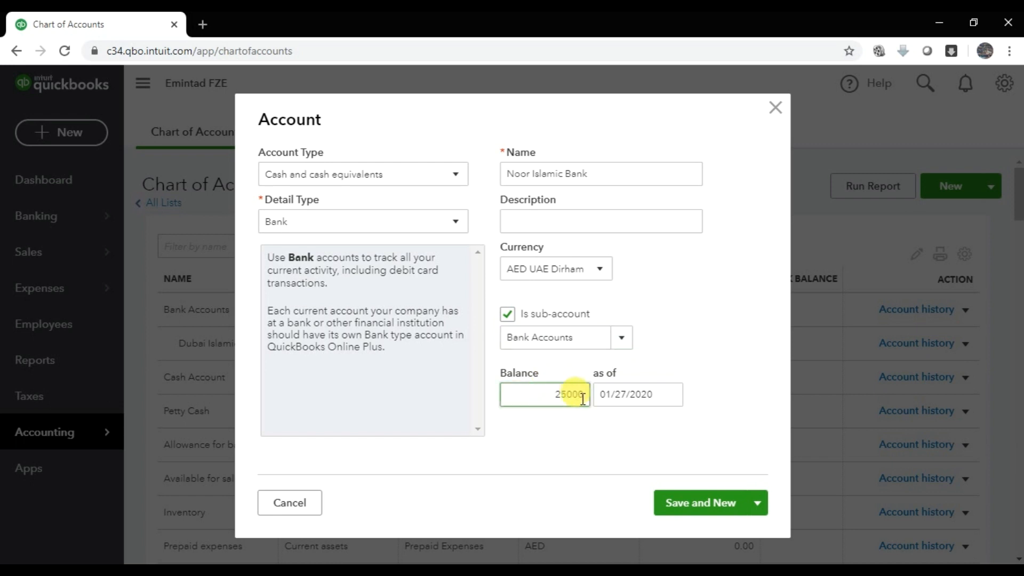
left_click(671, 394)
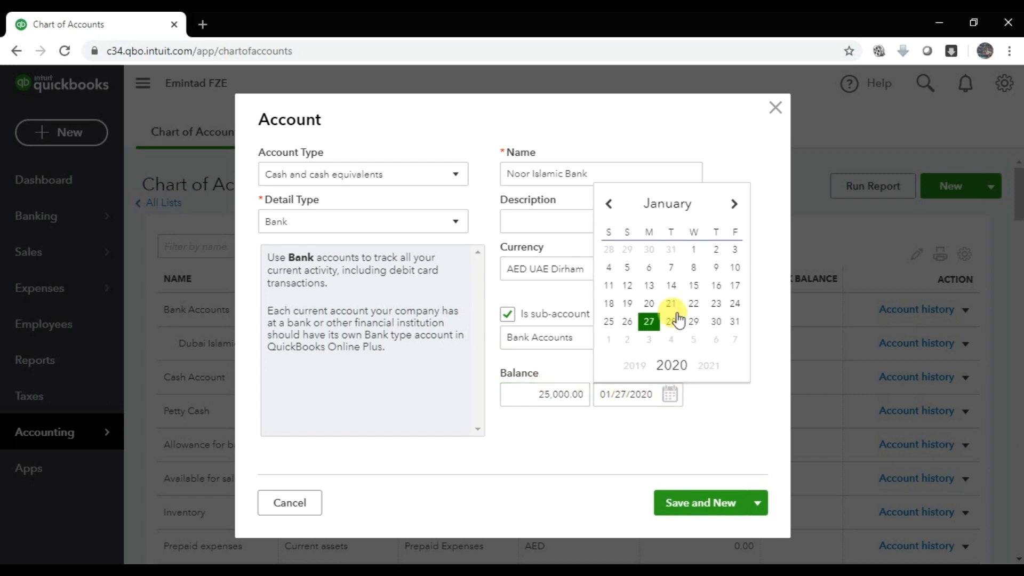
left_click(703, 249)
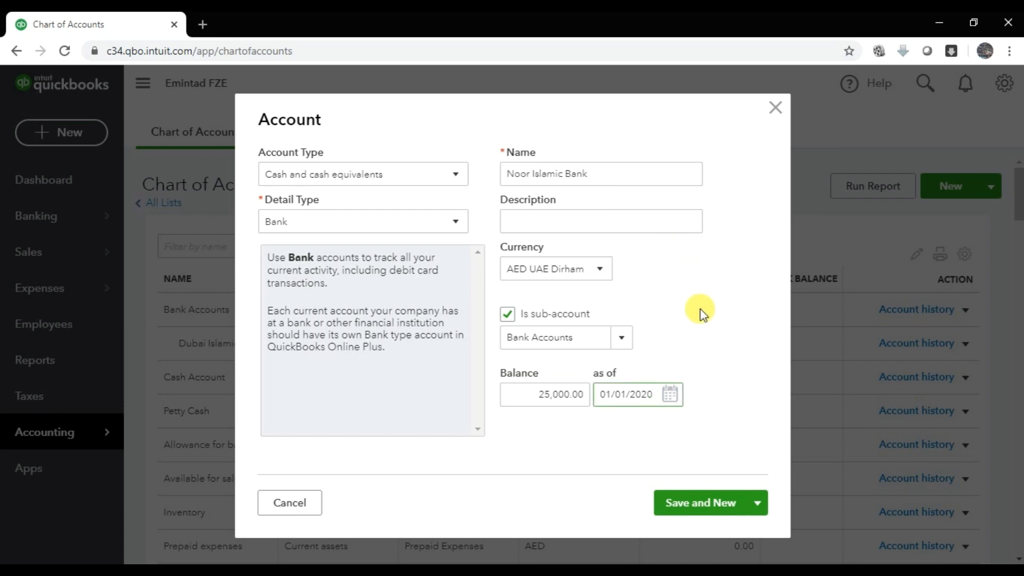
left_click(717, 515)
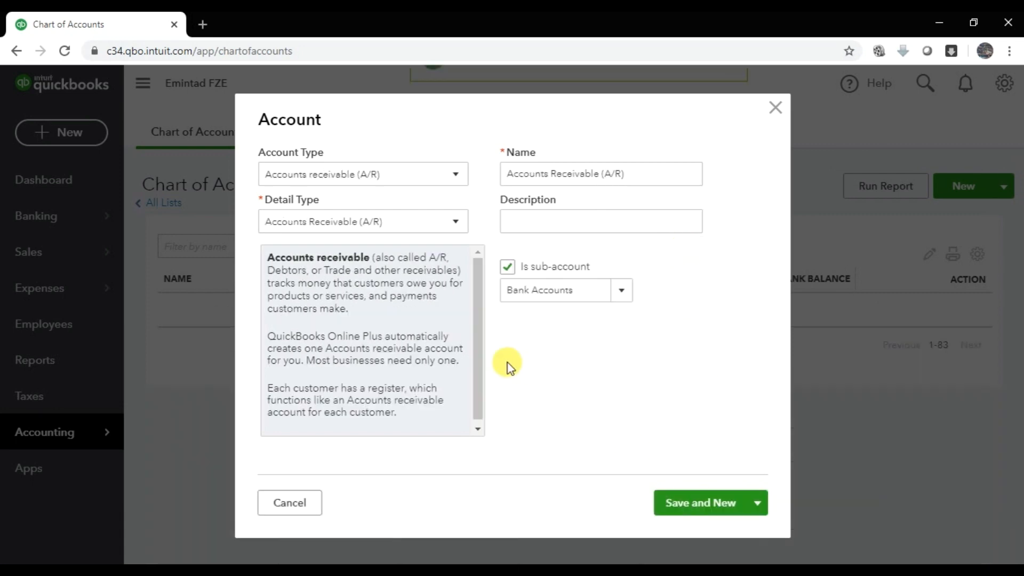
Set up a Cash and cash equivalents account named Emirates NBD as a sub-account of Bank Accounts.
left_click(440, 173)
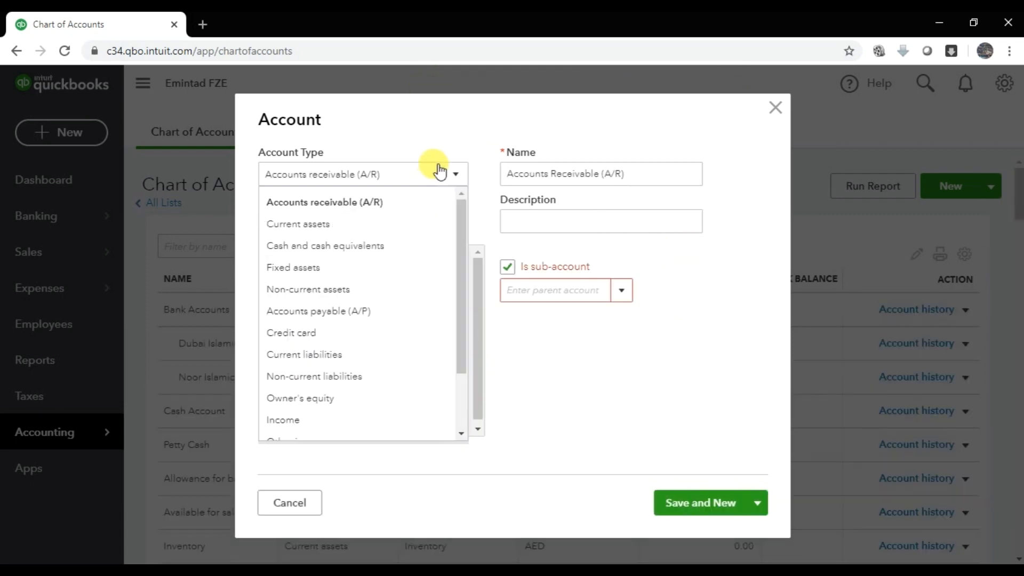
left_click(358, 247)
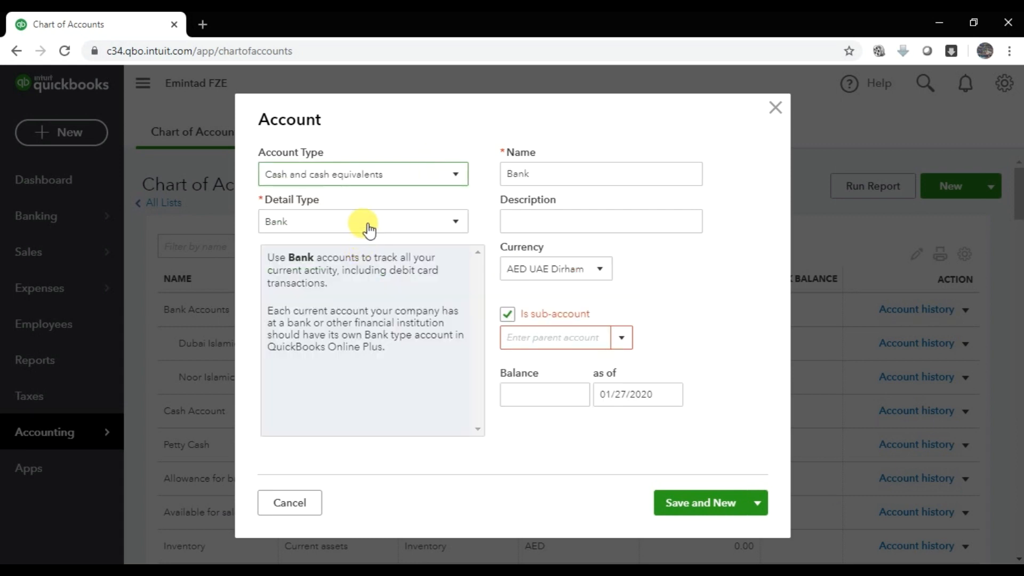
left_click_drag(565, 165, 481, 159)
type("E")
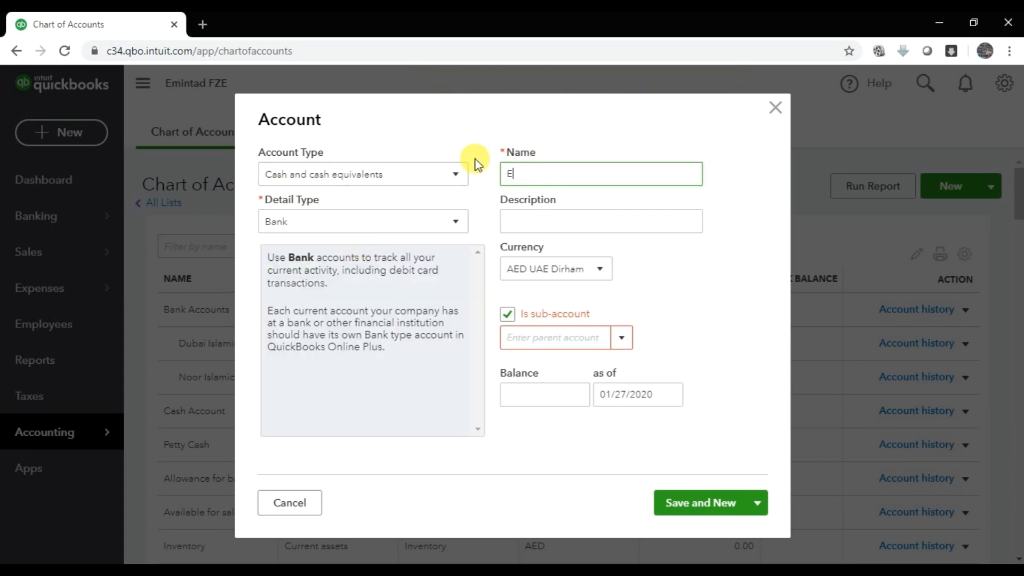
type("mirates NBD")
key("Tab")
key("Tab")
key("Tab")
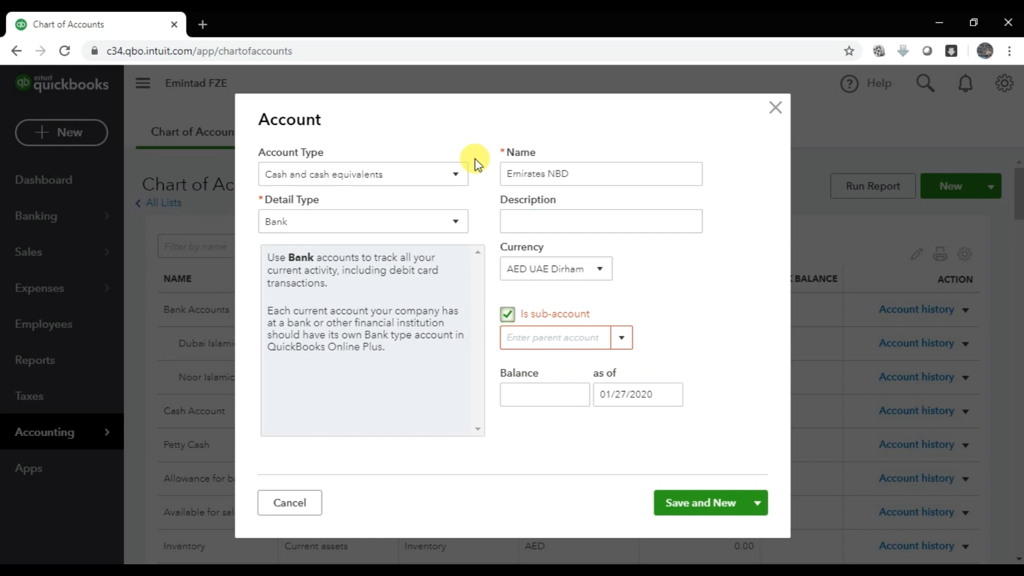
left_click(565, 335)
type("Bank Accounts")
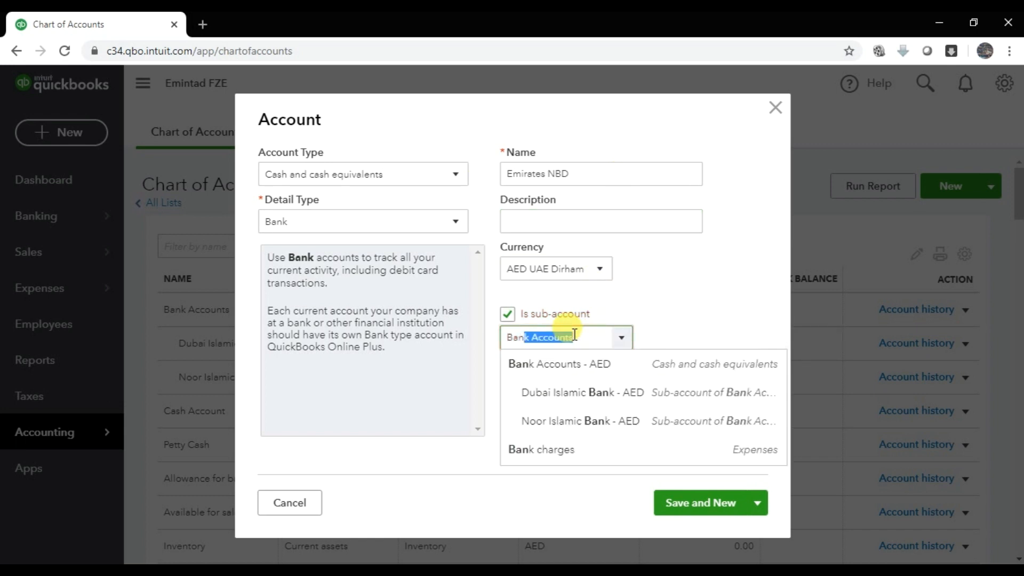
left_click(596, 361)
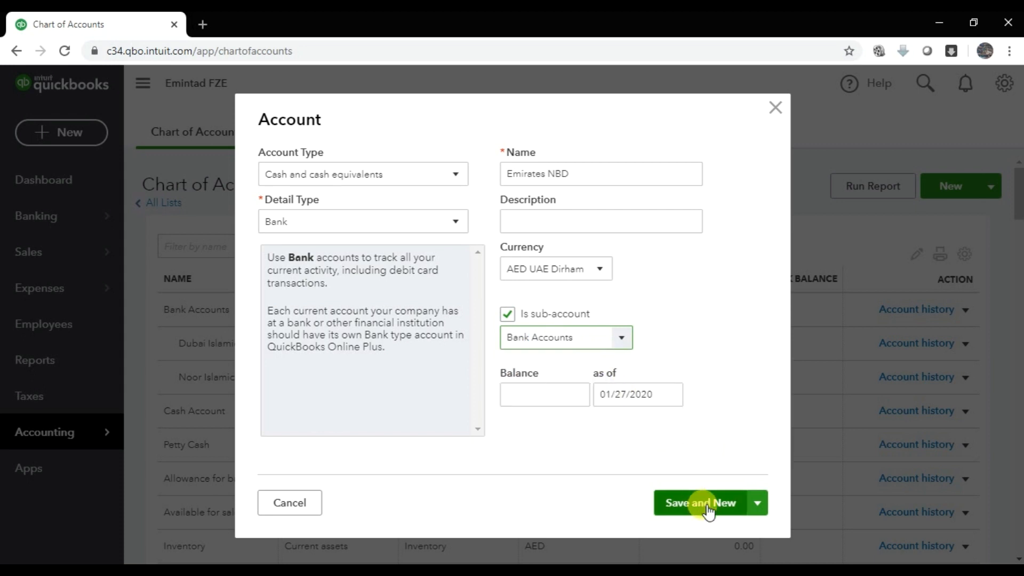
Give Emirates NBD an opening balance of 75,000, then save the account and close the form.
left_click(755, 506)
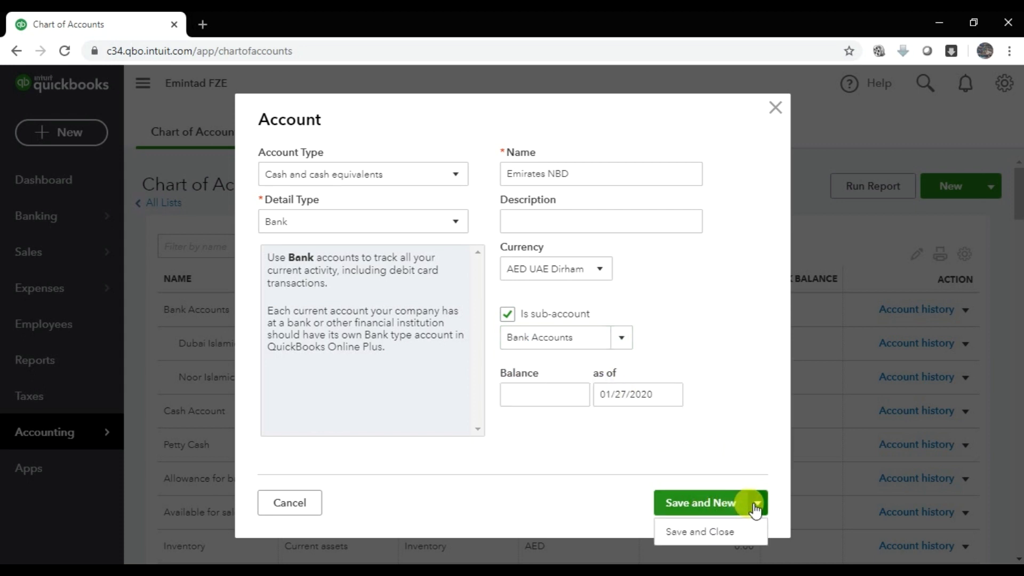
left_click(571, 394)
type("75")
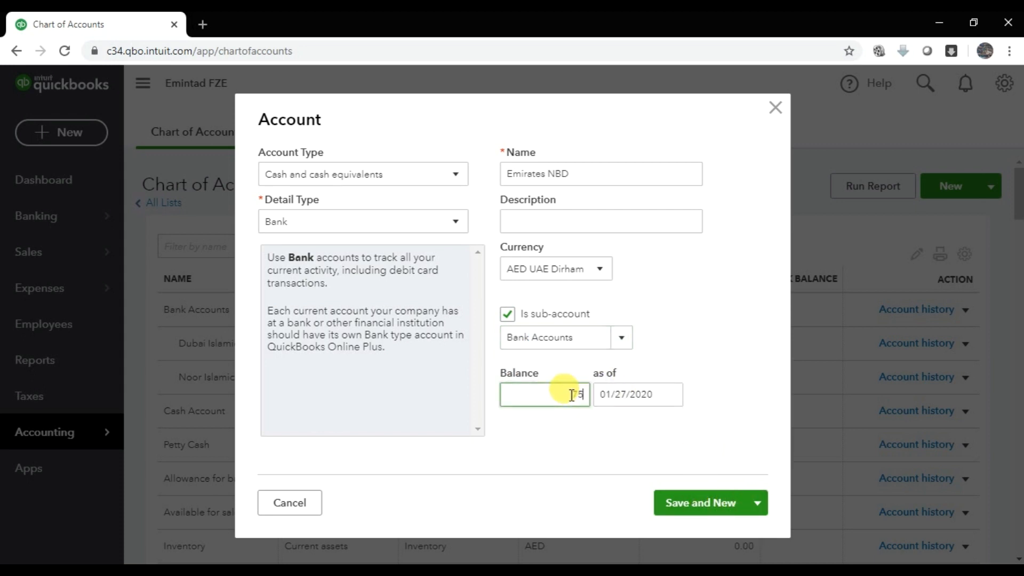
type(",00000")
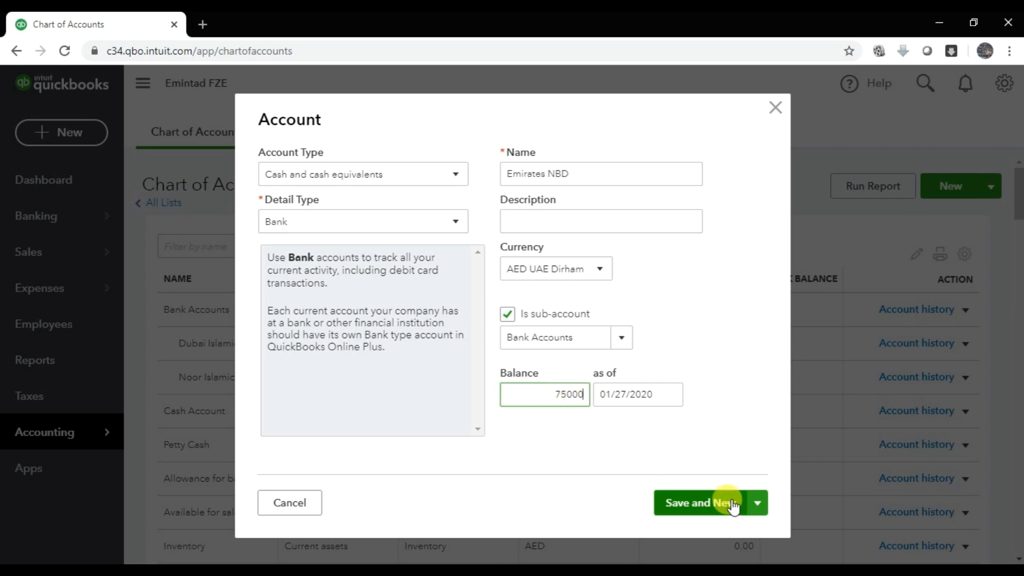
left_click(768, 506)
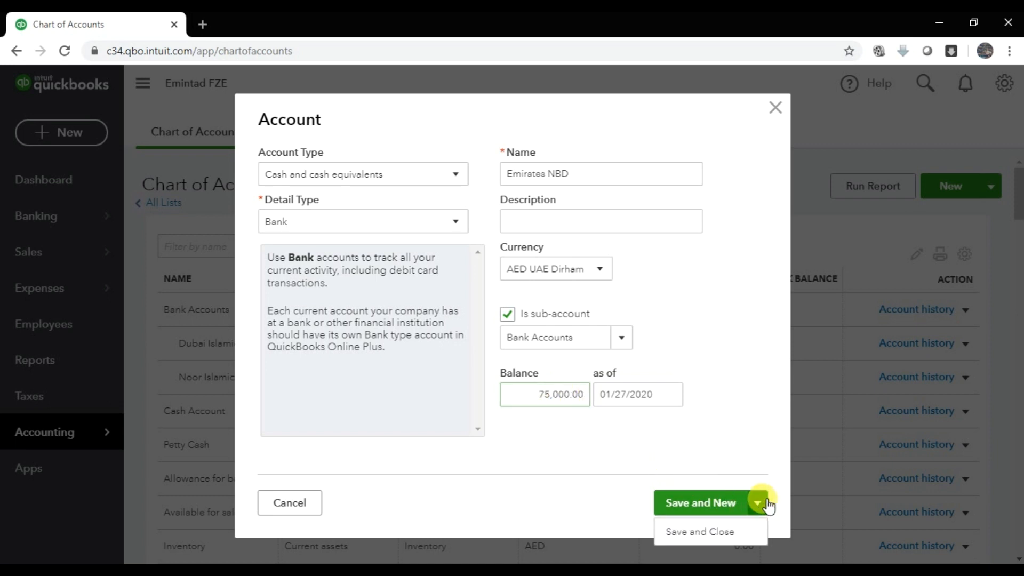
left_click(731, 530)
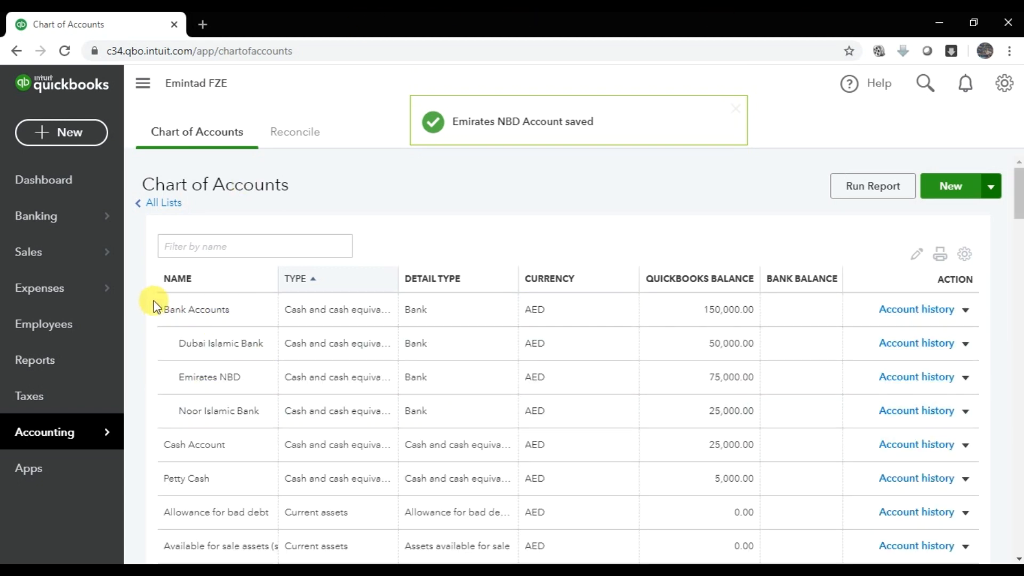
Examine the Bank Accounts parent and its three bank sub-accounts, comparing the parent's balance with the sub-account balances.
left_click_drag(173, 313, 233, 313)
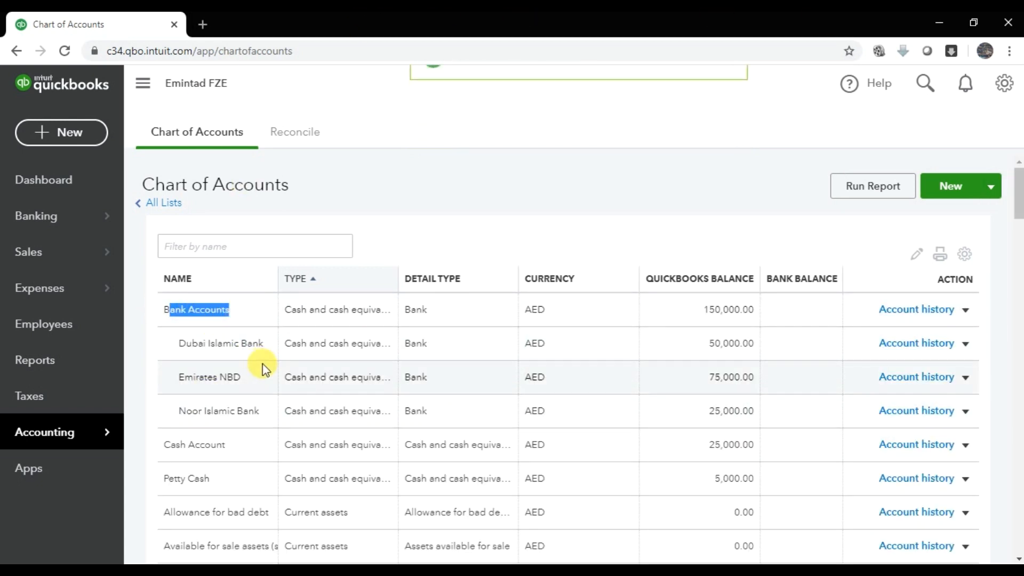
left_click_drag(178, 344, 260, 344)
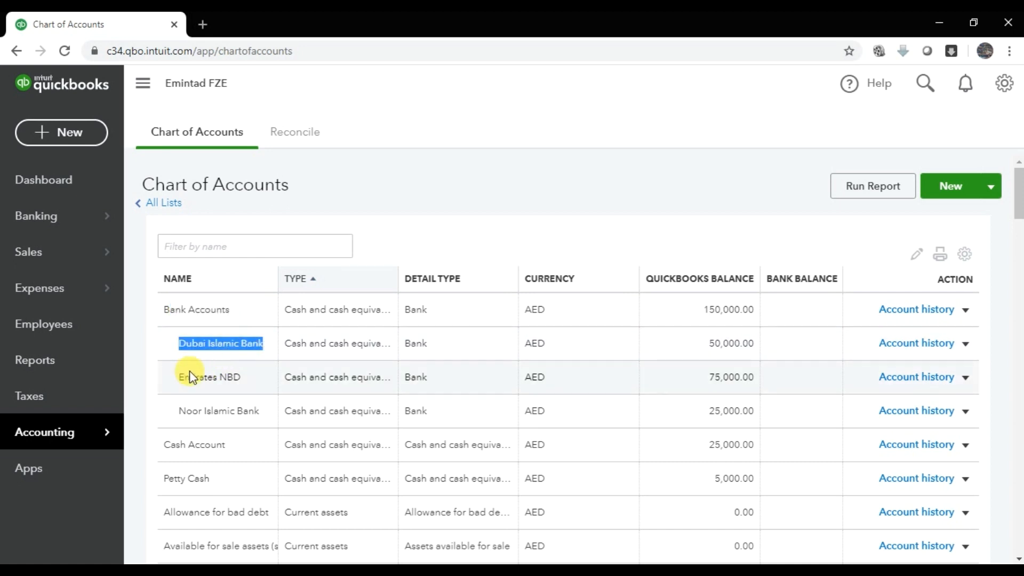
left_click_drag(178, 378, 241, 380)
left_click_drag(178, 412, 258, 412)
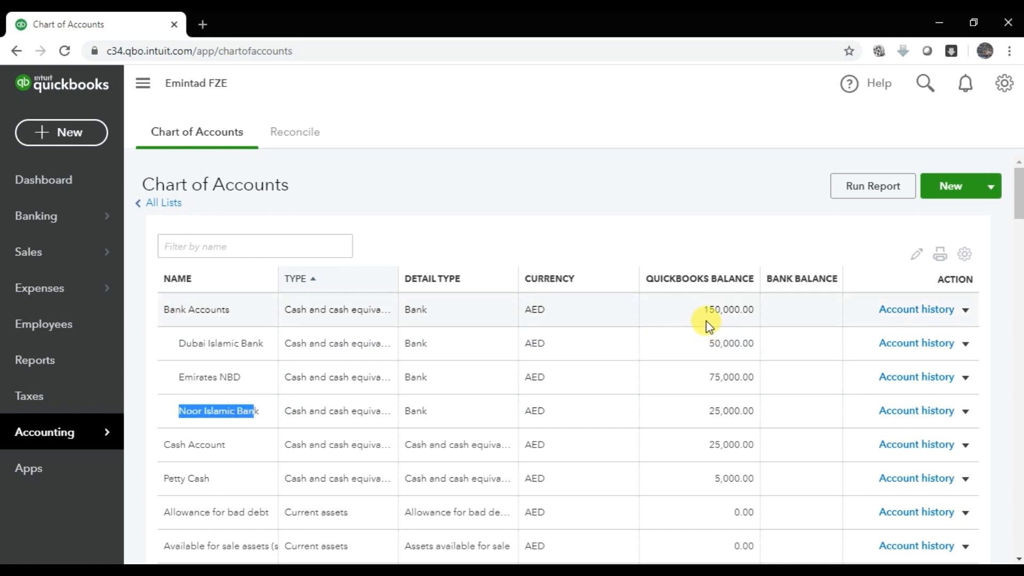
left_click_drag(701, 309, 757, 321)
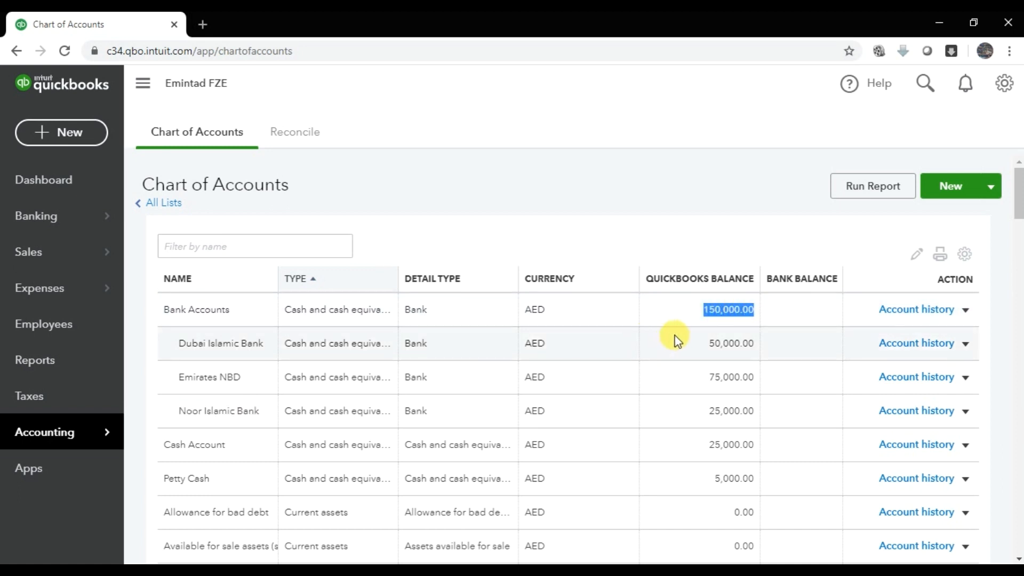
left_click_drag(676, 341, 755, 346)
left_click_drag(712, 380, 756, 380)
left_click_drag(713, 409, 768, 411)
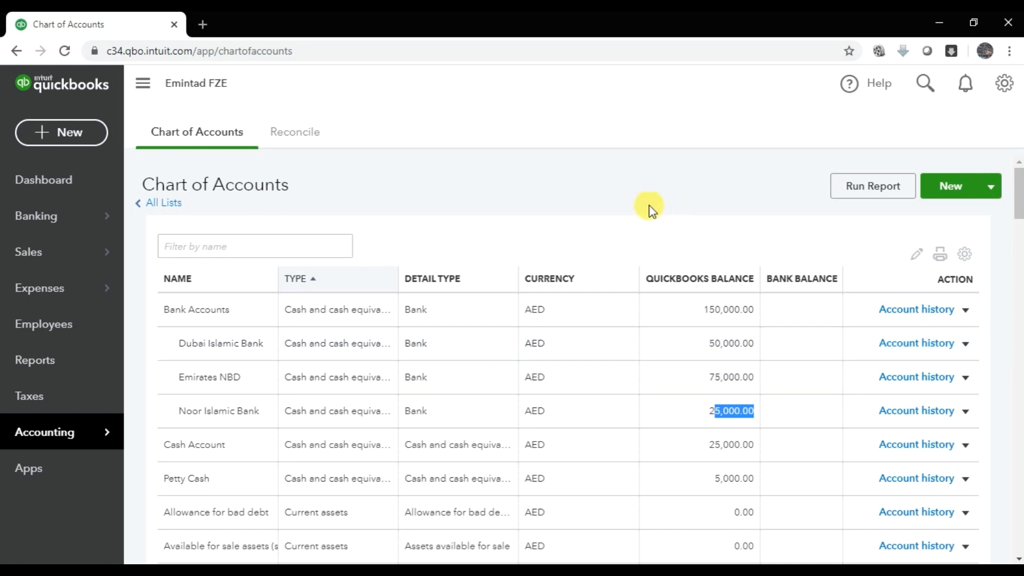
Look through the rest of the chart of accounts, including the Opening Balance Equity balance and the expense accounts.
left_click(647, 183)
scroll(565, 283, "down", 10)
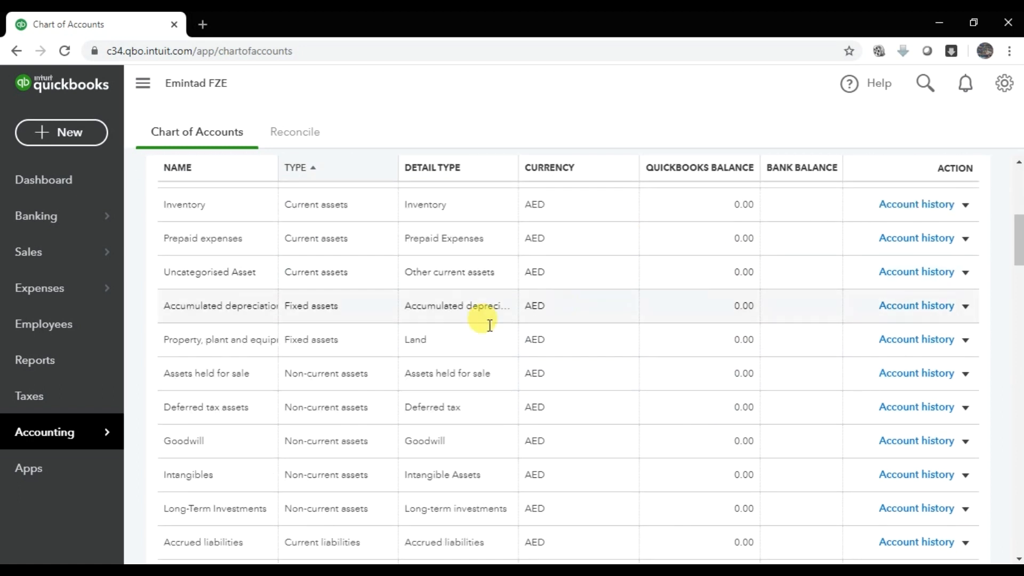
scroll(194, 392, "down", 6)
scroll(203, 398, "down", 5)
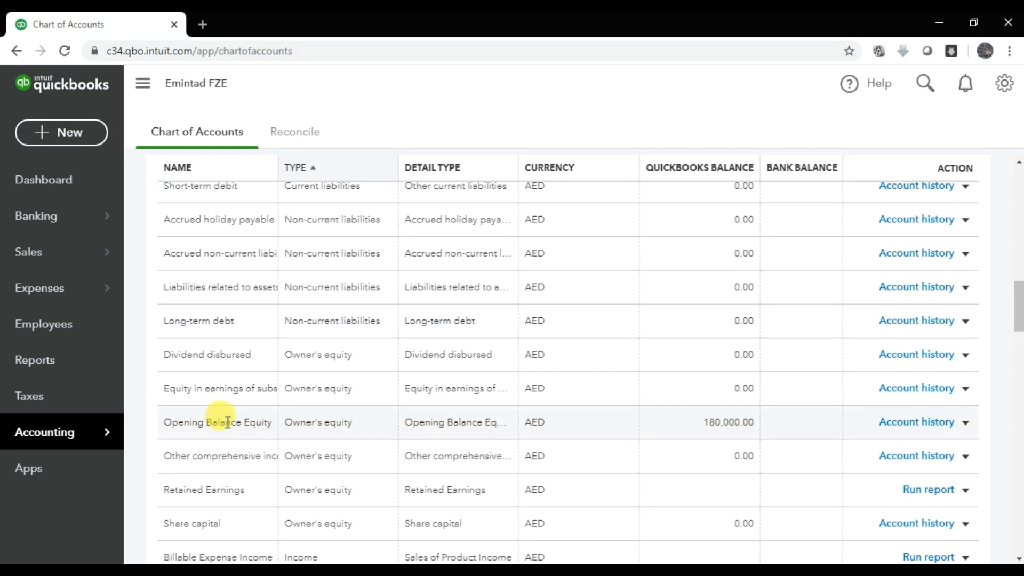
scroll(226, 422, "down", 20)
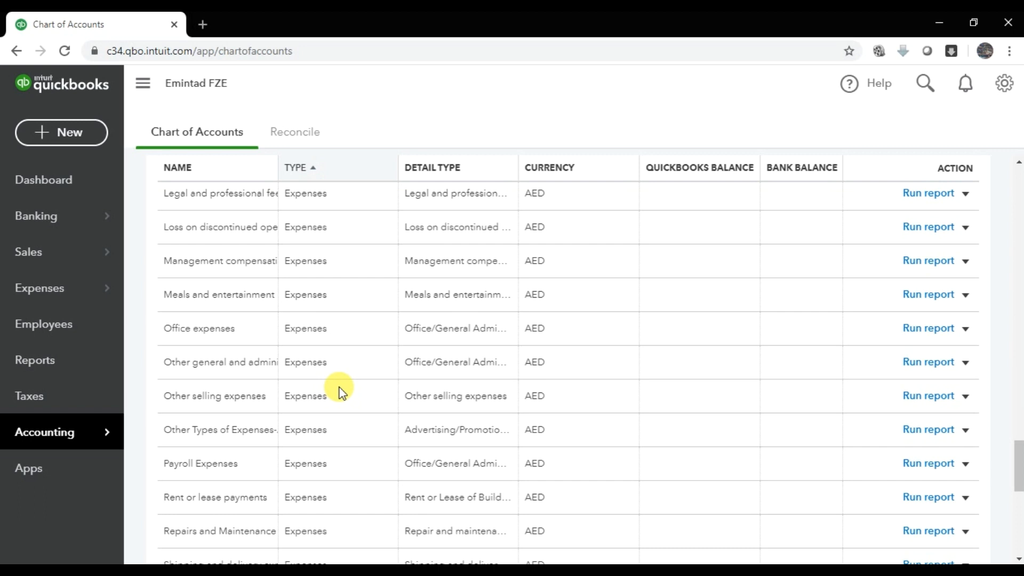
scroll(341, 390, "up", 20)
scroll(596, 309, "up", 10)
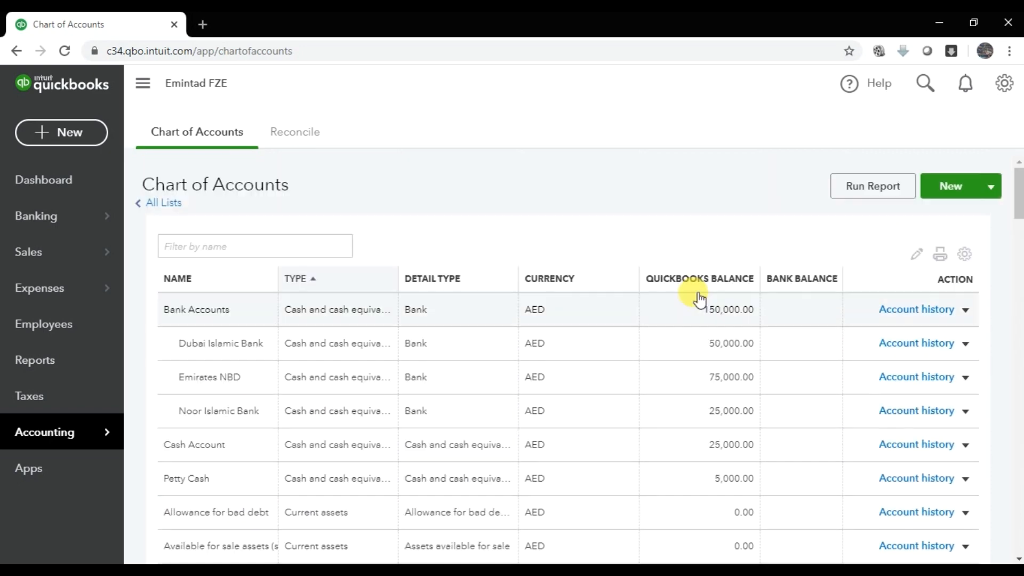
Start a new account with the account type Expenses and the detail type Utilities.
left_click(954, 189)
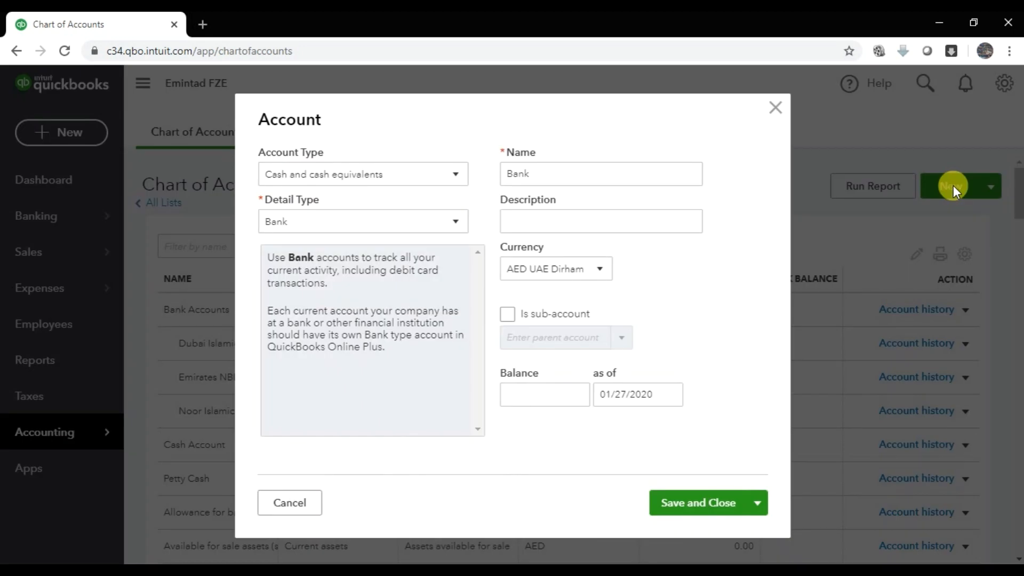
left_click(420, 179)
scroll(390, 299, "down", 3)
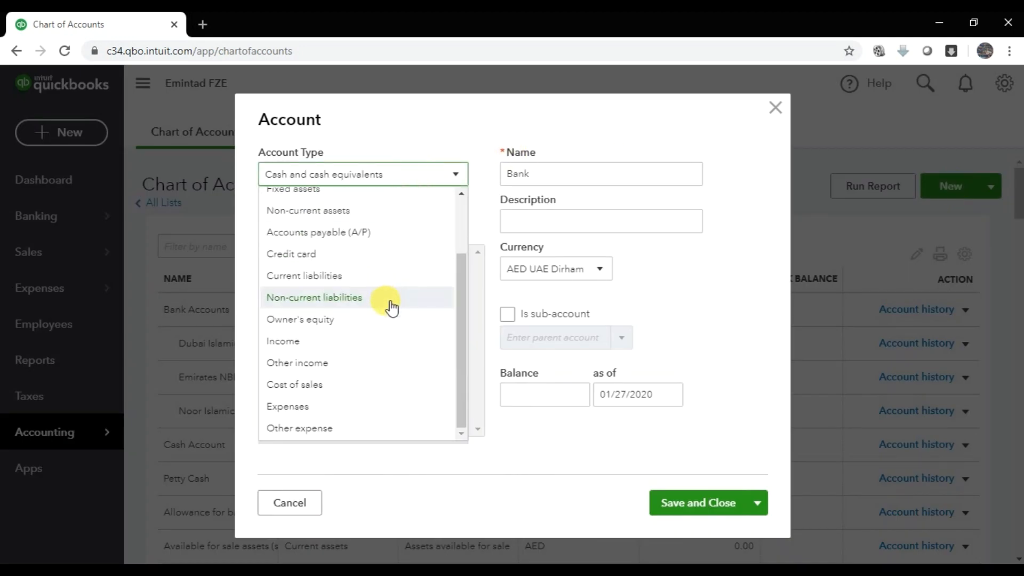
left_click(325, 413)
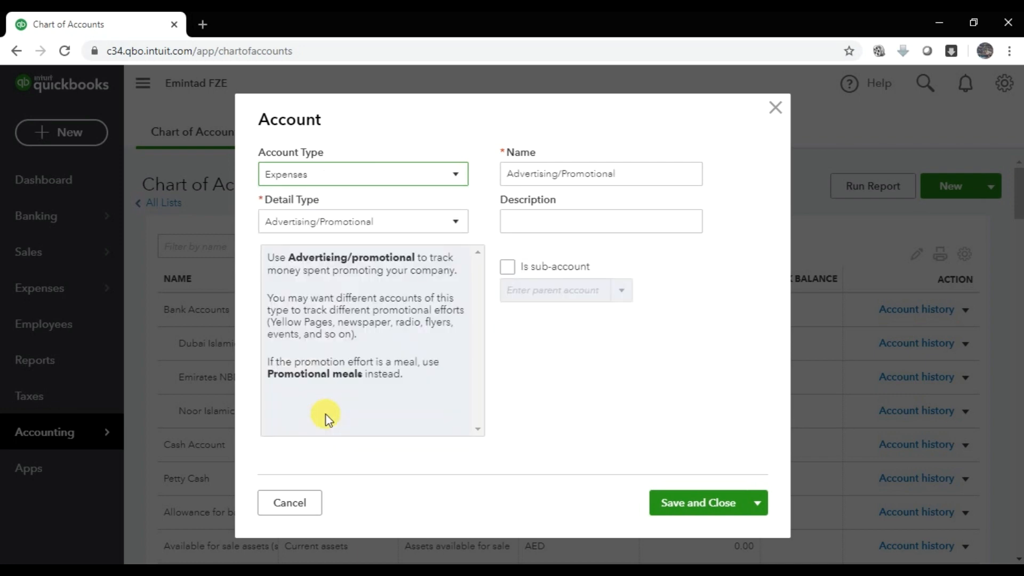
left_click(376, 230)
scroll(378, 344, "down", 3)
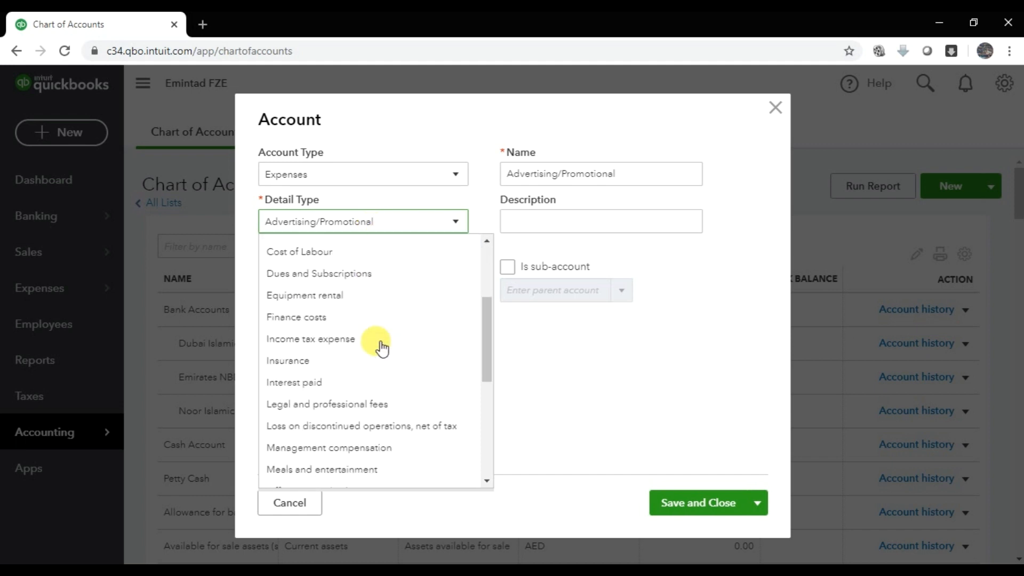
scroll(382, 348, "down", 5)
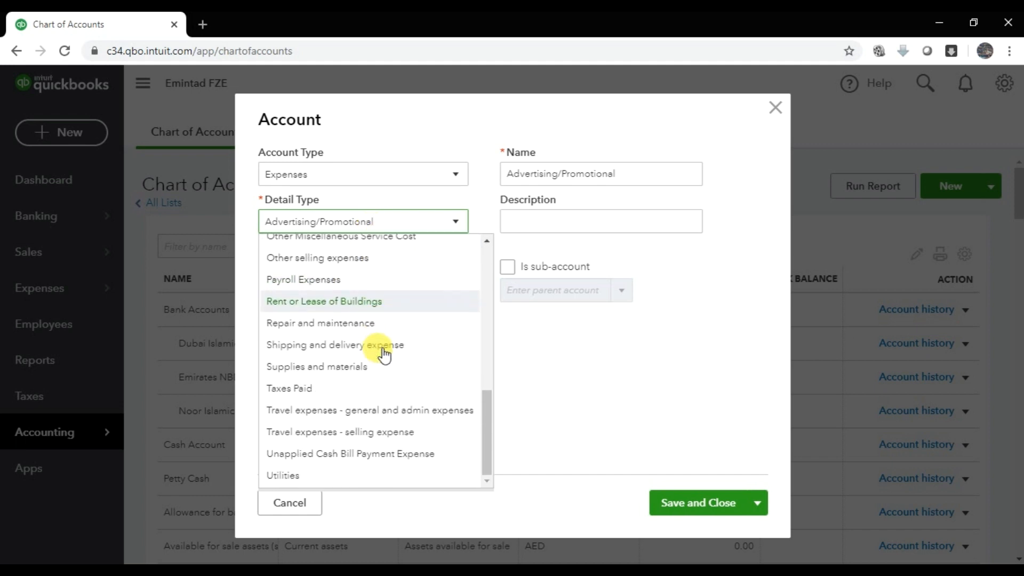
left_click(319, 483)
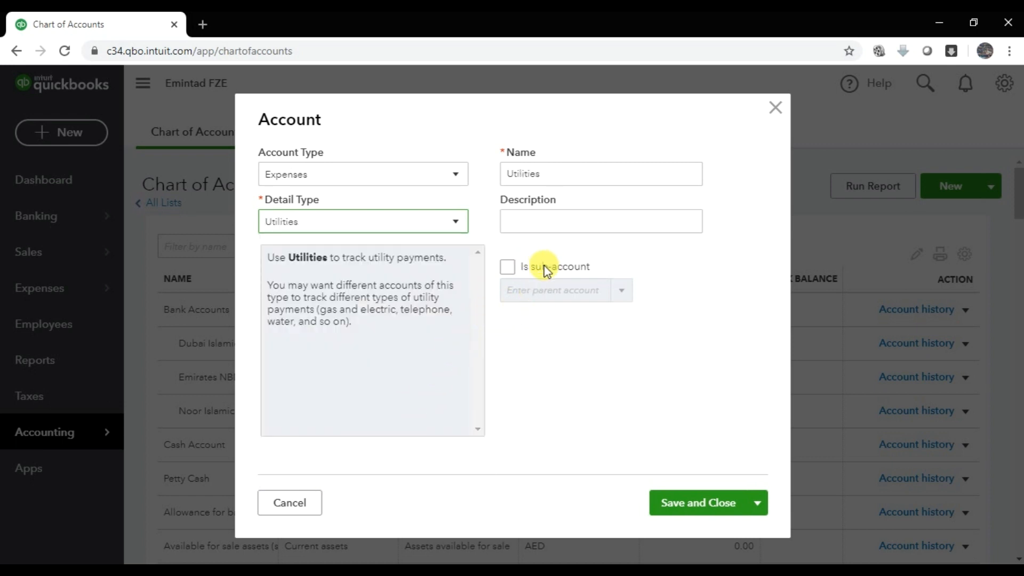
Name the new utilities account Telephone Expense.
double_click(584, 169)
type("Telephone ")
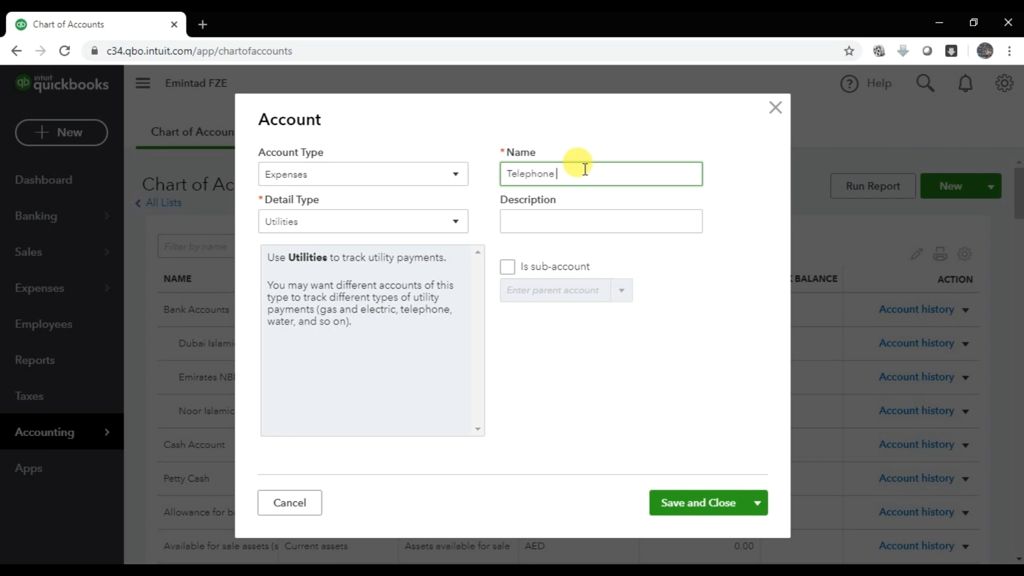
type("Expenses")
key("BackSpace")
type("e")
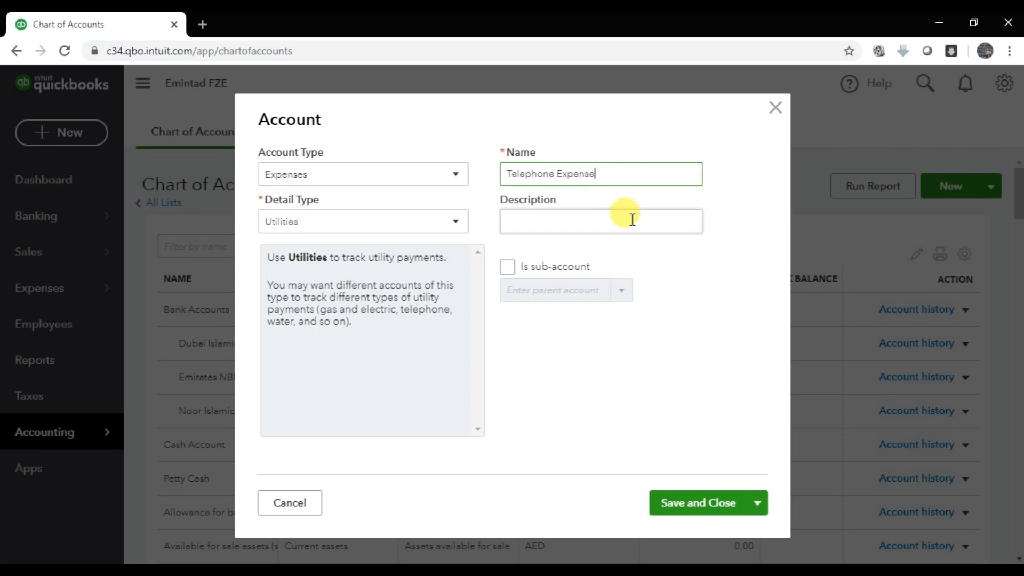
Make Telephone Expense a sub-account of Utilities, then save it and start another account.
left_click(507, 266)
left_click(513, 290)
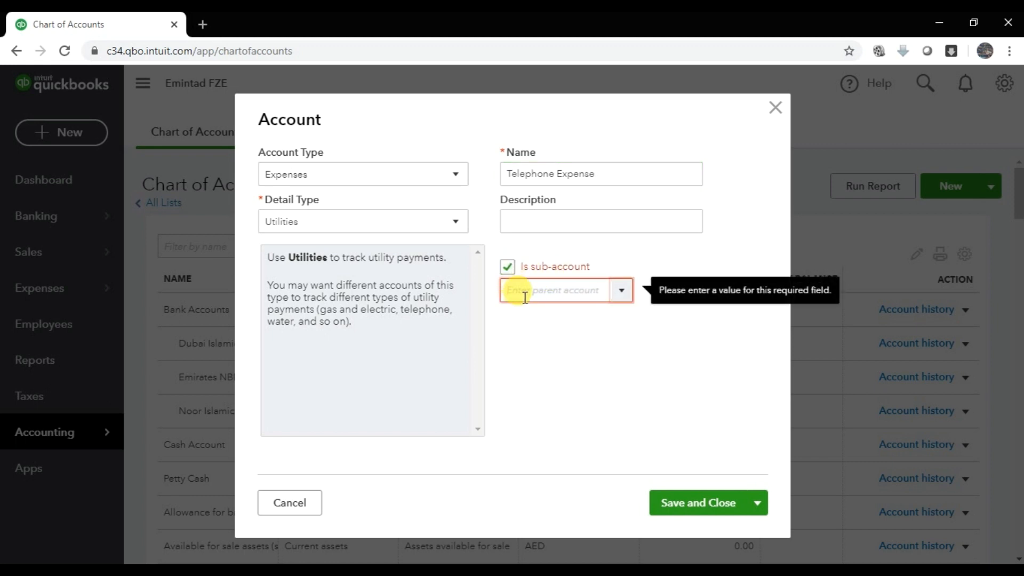
type("Utilities")
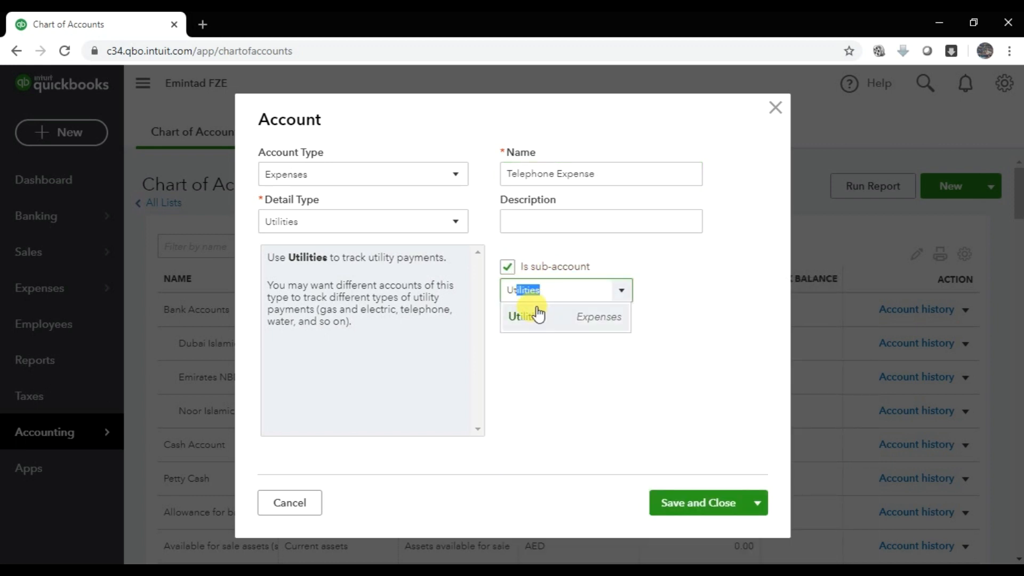
left_click(542, 316)
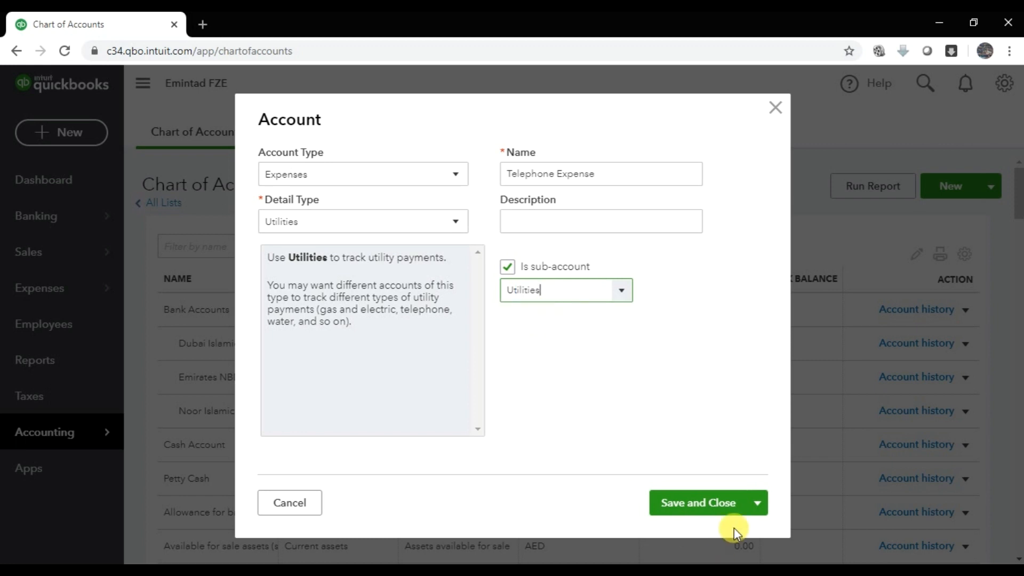
left_click(755, 504)
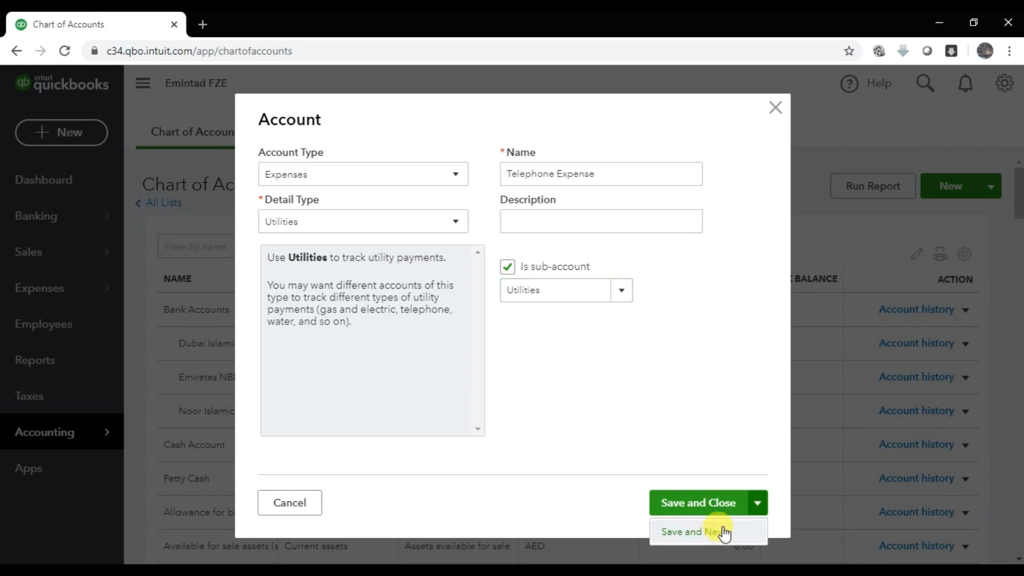
left_click(713, 531)
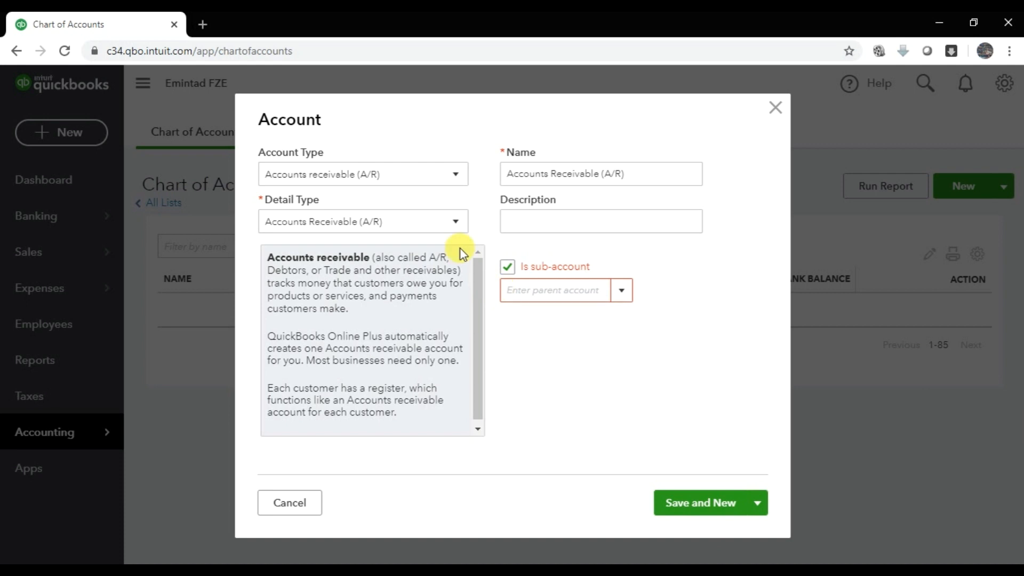
Set the next account's type to Expenses and its detail type to Utilities.
left_click(440, 181)
scroll(341, 374, "down", 3)
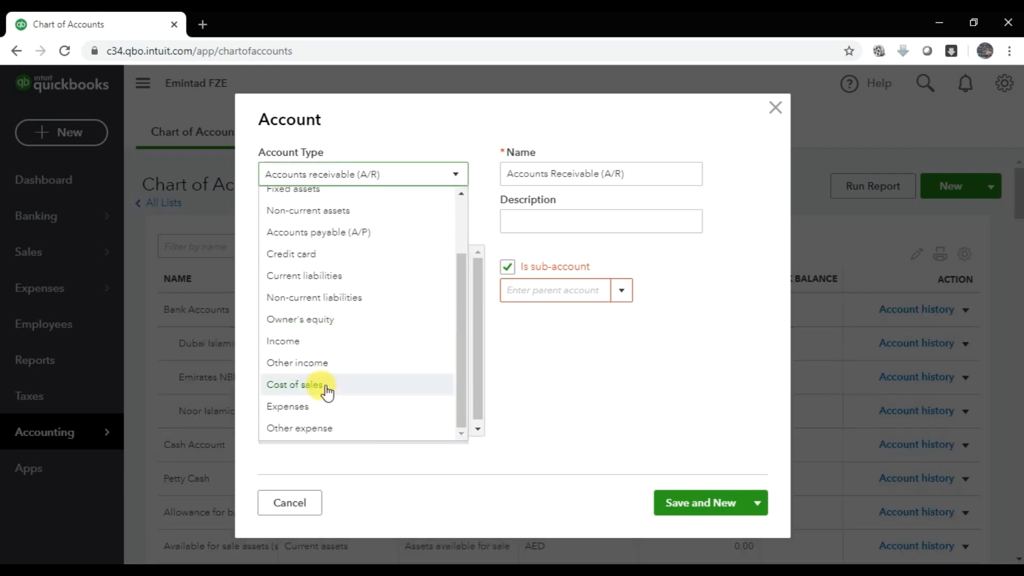
left_click(341, 407)
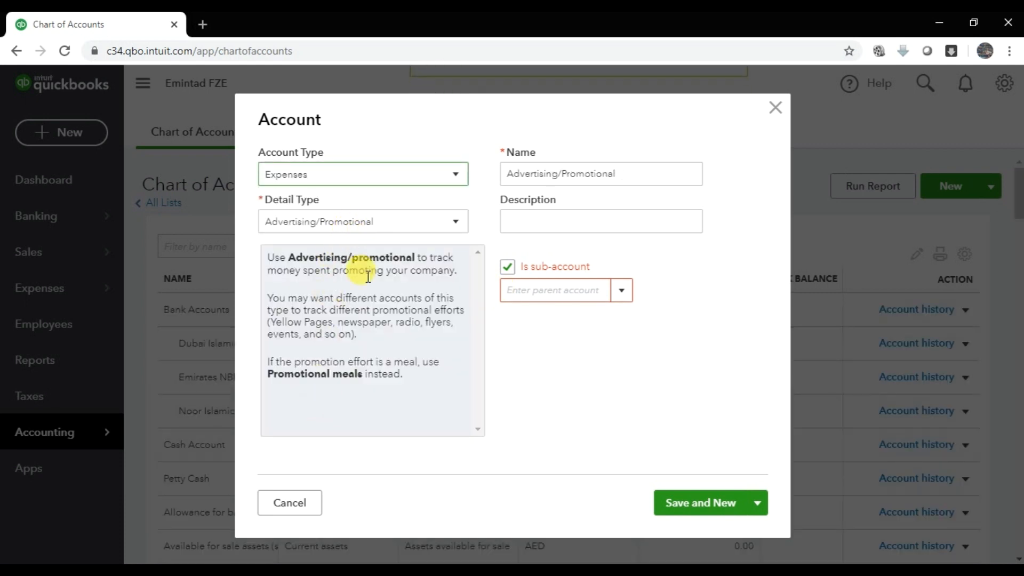
left_click(455, 224)
scroll(427, 328, "down", 3)
scroll(405, 374, "down", 5)
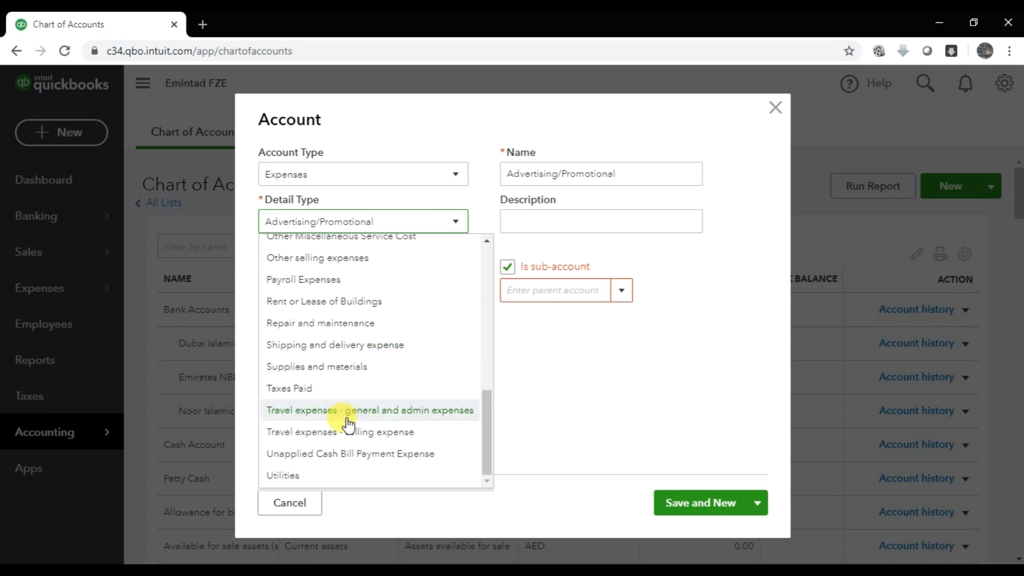
left_click(303, 480)
Name the account Electricity Expense under the parent account Utilities, then save it and start another.
left_click_drag(569, 181, 498, 176)
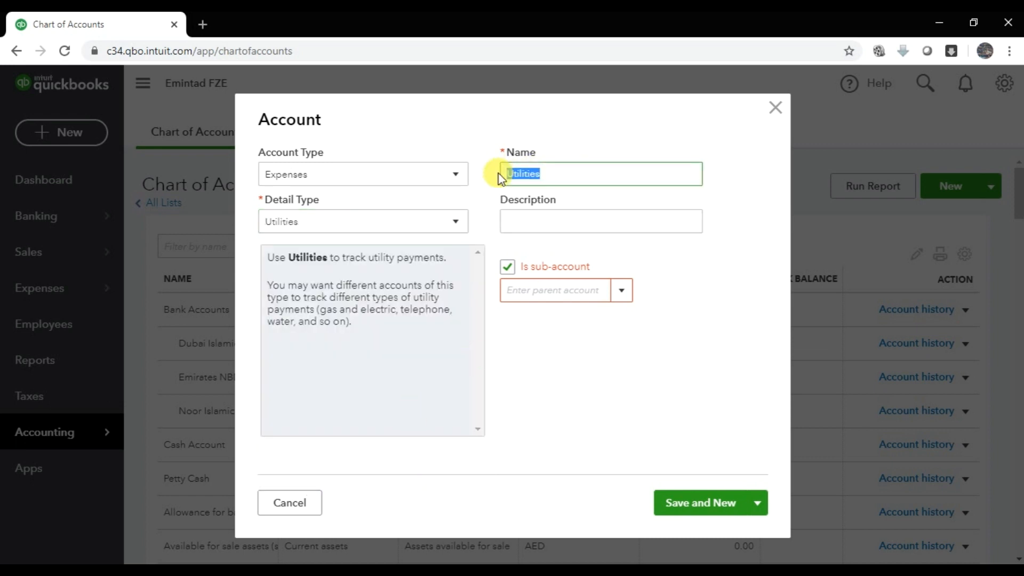
type("Electricity Expense")
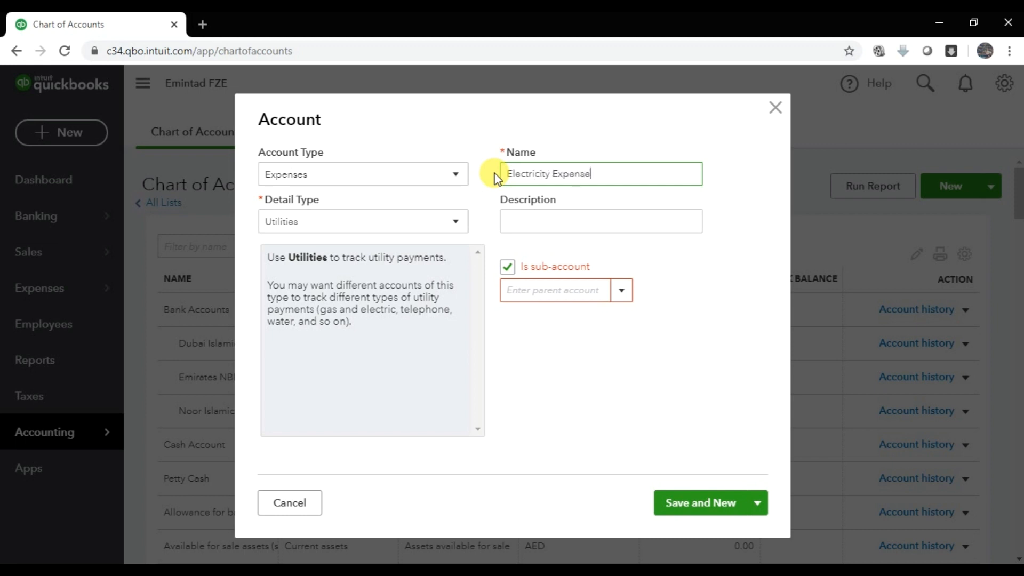
left_click(568, 292)
type("Utilities")
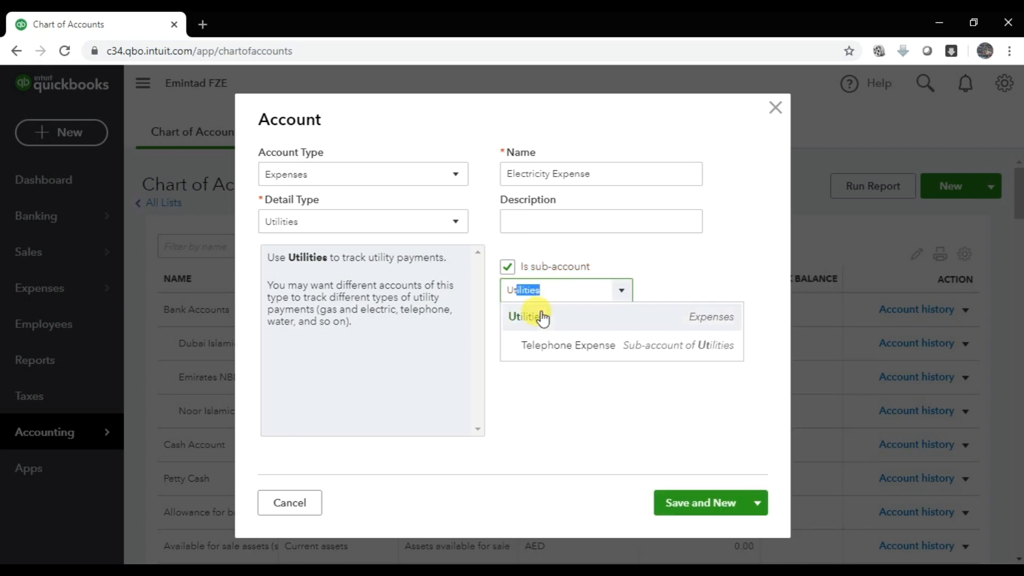
left_click(539, 316)
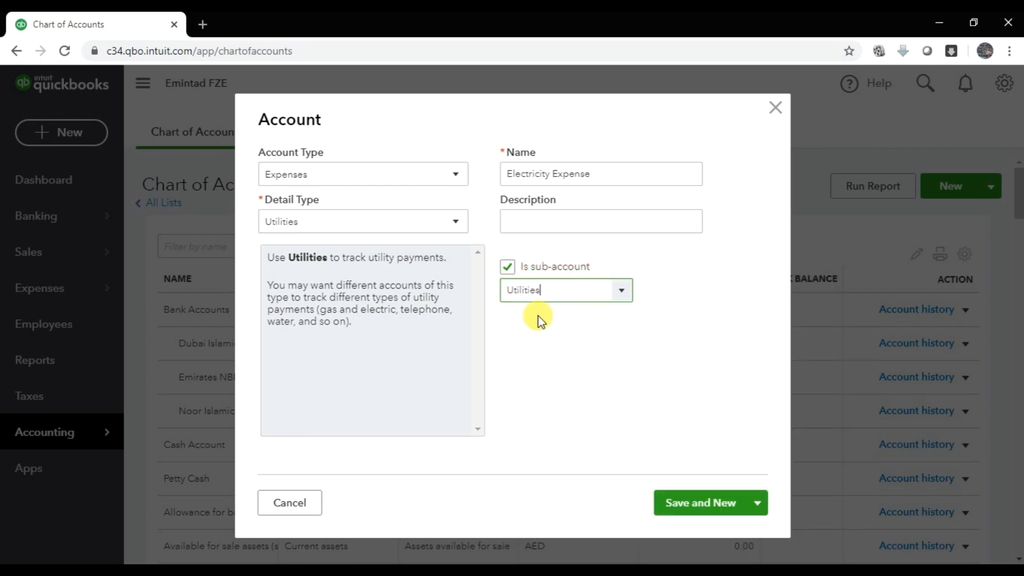
left_click(714, 508)
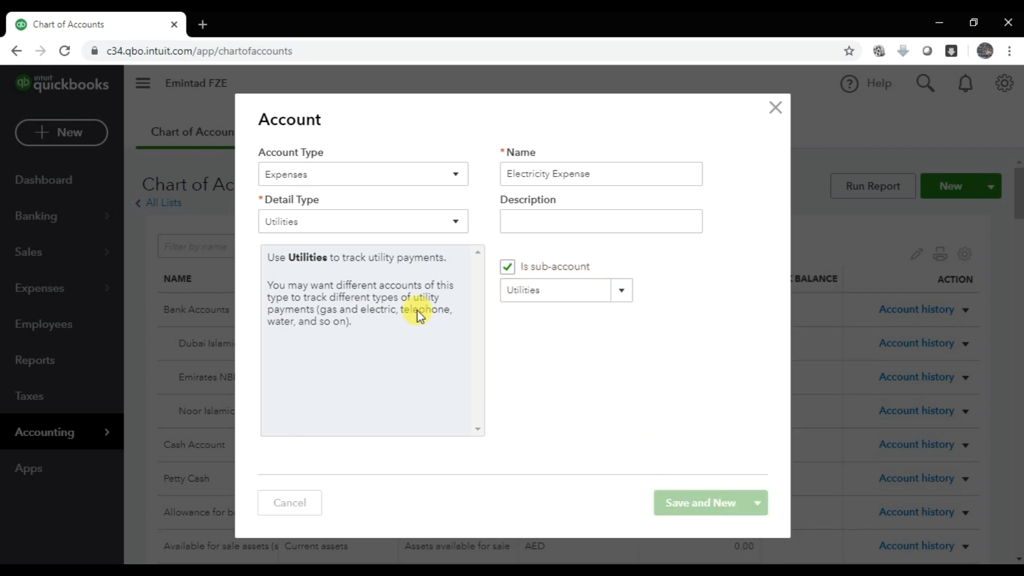
Set the new account's type to Expenses and its detail type to Utilities.
left_click(357, 180)
scroll(350, 377, "down", 3)
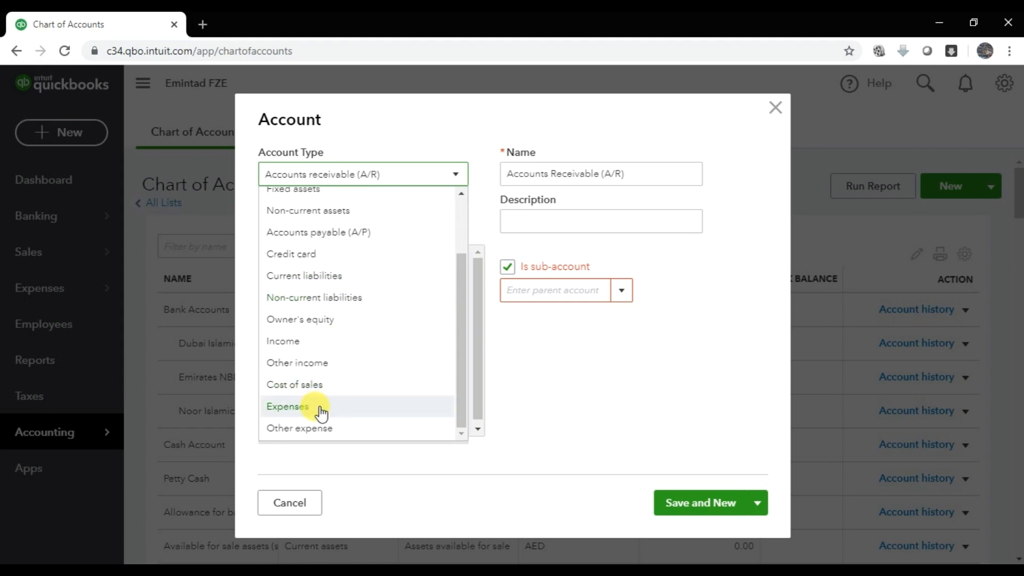
left_click(281, 407)
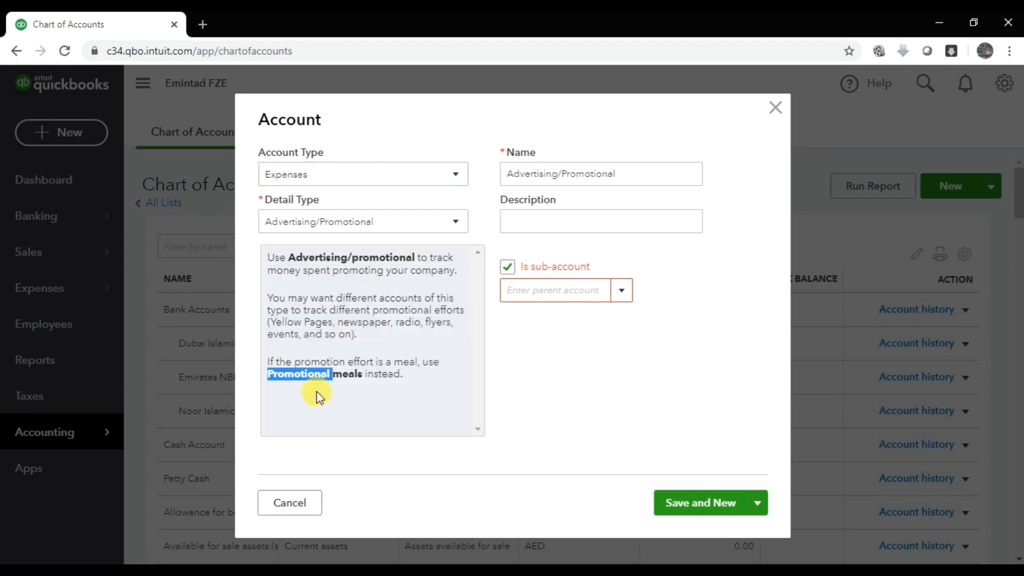
left_click(419, 229)
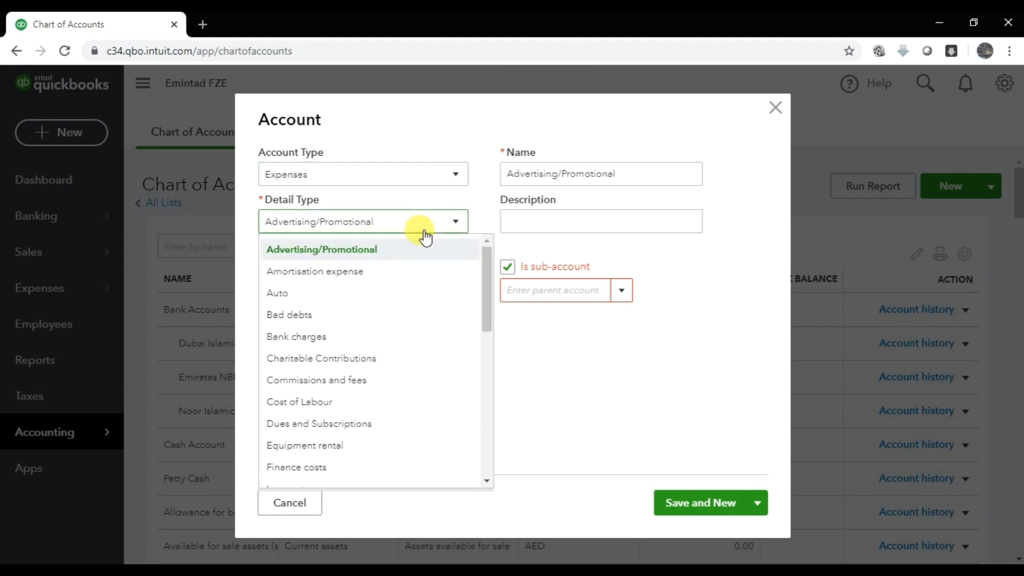
scroll(369, 399, "down", 5)
left_click(324, 475)
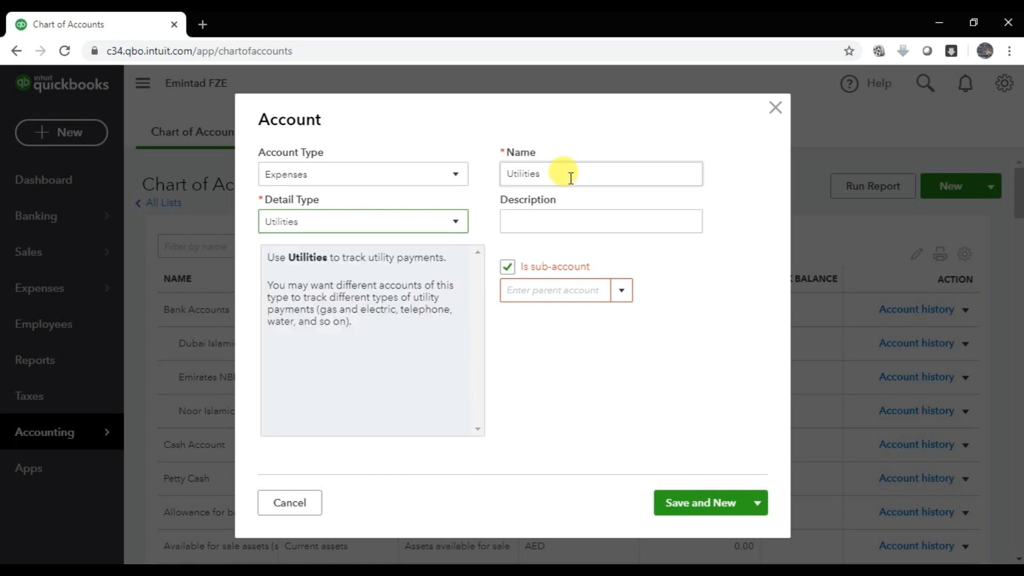
Name the account Water Expense under the parent account Utilities, saving it and starting another account.
left_click_drag(567, 172, 462, 169)
type("W")
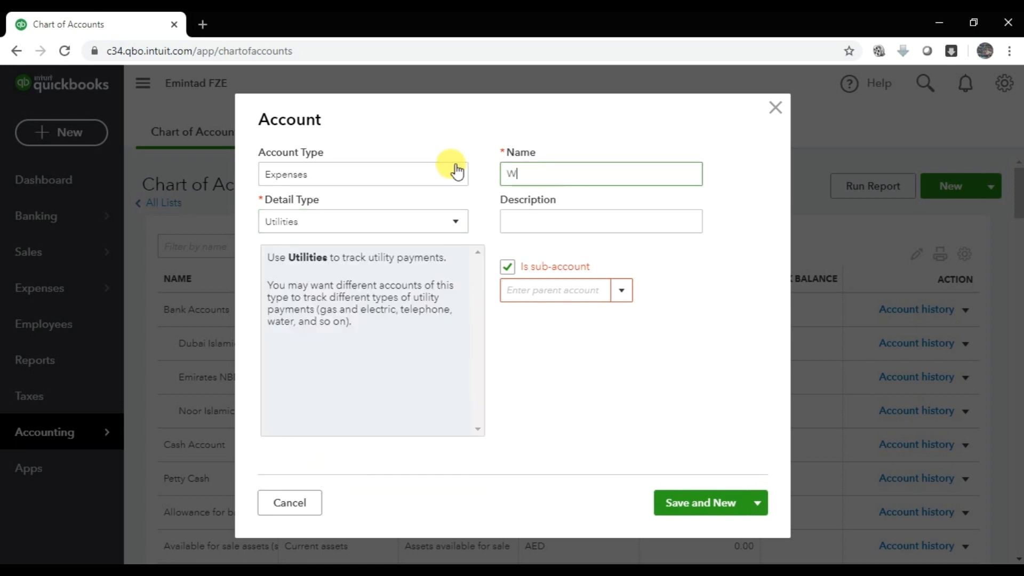
type("ater Expense")
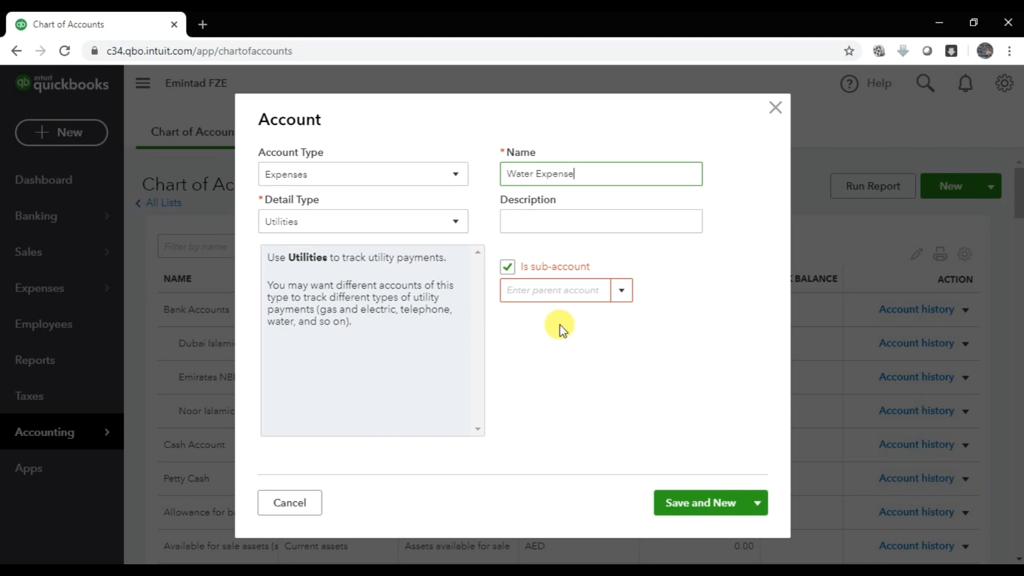
left_click(571, 292)
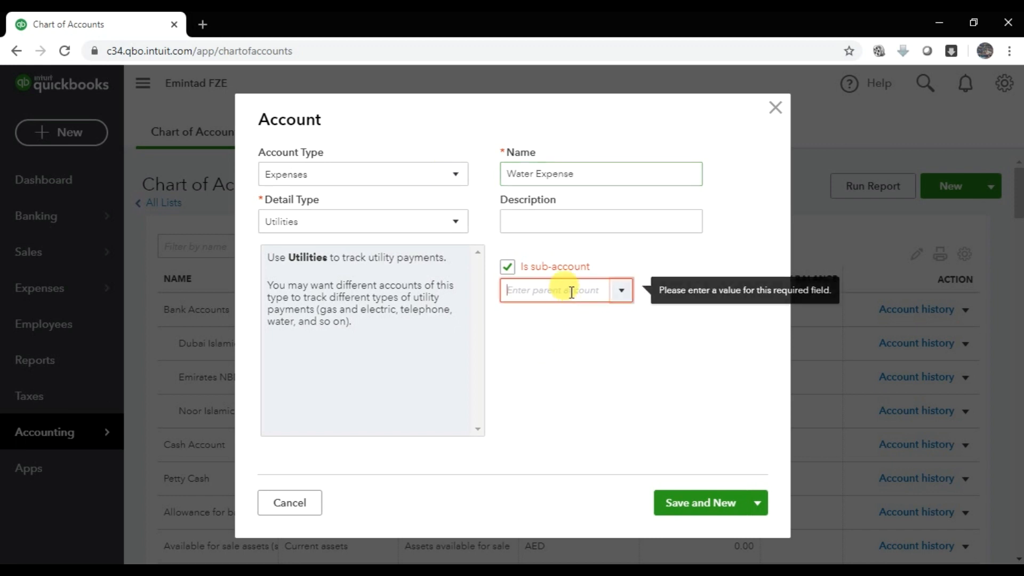
type("Utilities")
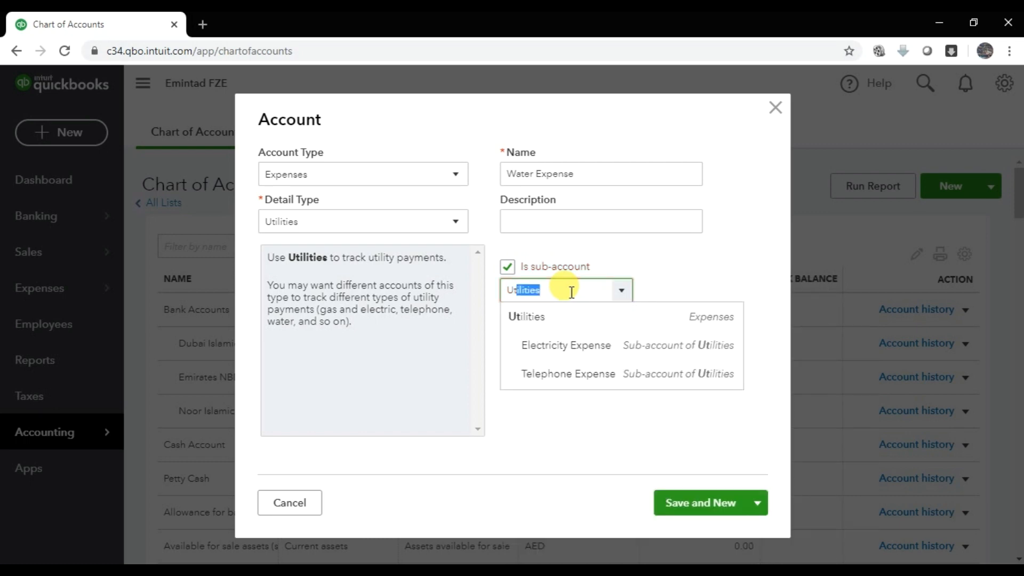
left_click(530, 318)
left_click(714, 501)
Choose Expenses as the account type and Utilities as the detail type for the next account.
left_click(384, 174)
scroll(366, 309, "up", 1)
scroll(347, 362, "down", 1)
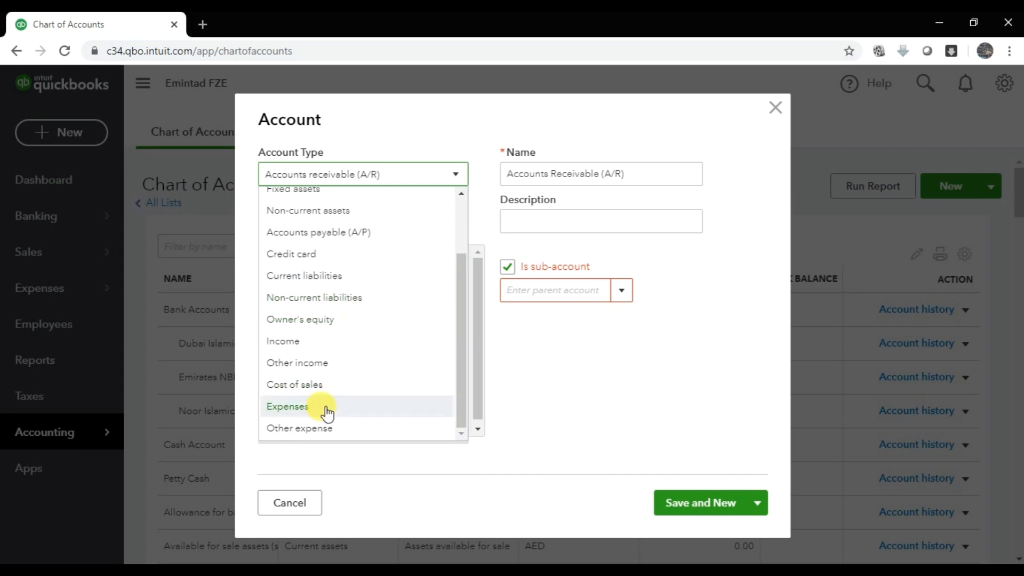
left_click(326, 407)
left_click(356, 223)
scroll(331, 422, "down", 10)
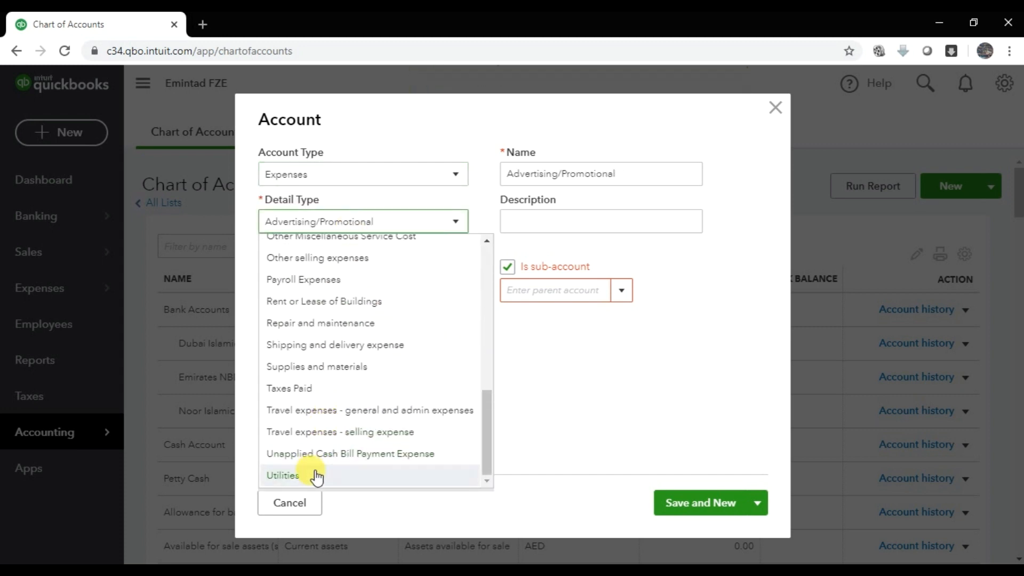
left_click(316, 475)
Name the account Internet Expense, make it a sub-account of Utilities, and save and close the form.
left_click_drag(555, 173, 494, 171)
type("Internet")
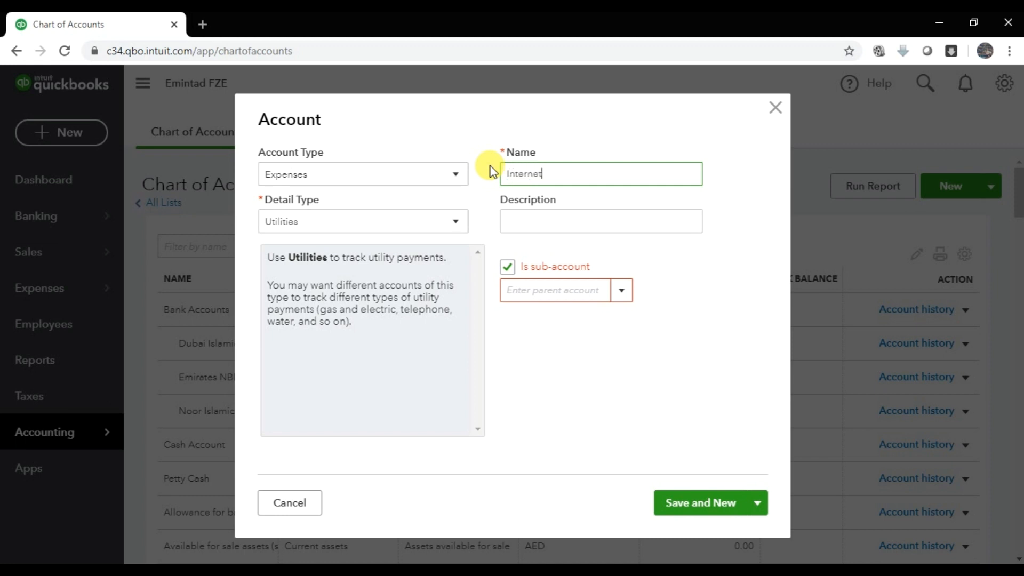
type(" Expense")
left_click(554, 299)
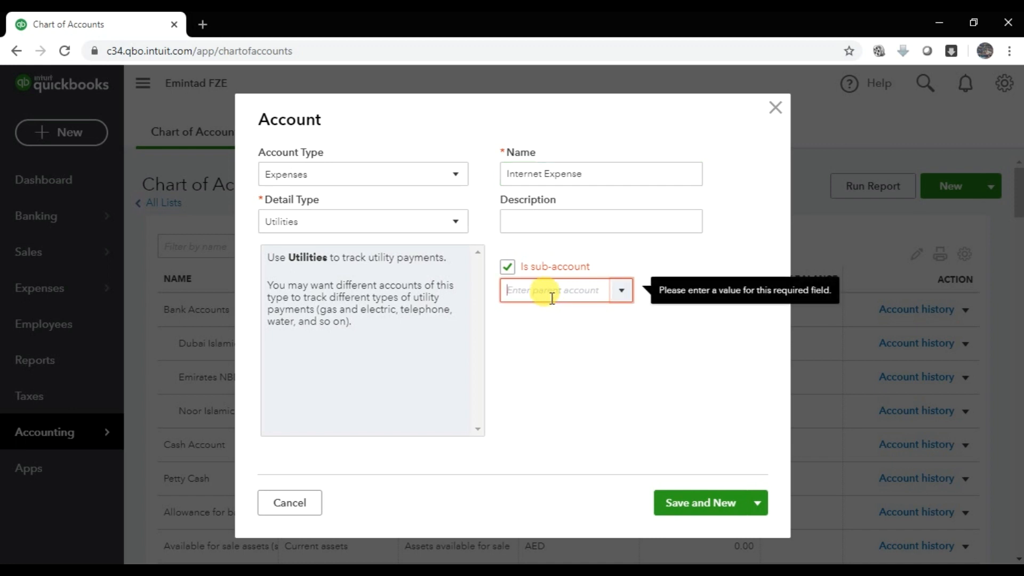
type("Utilities")
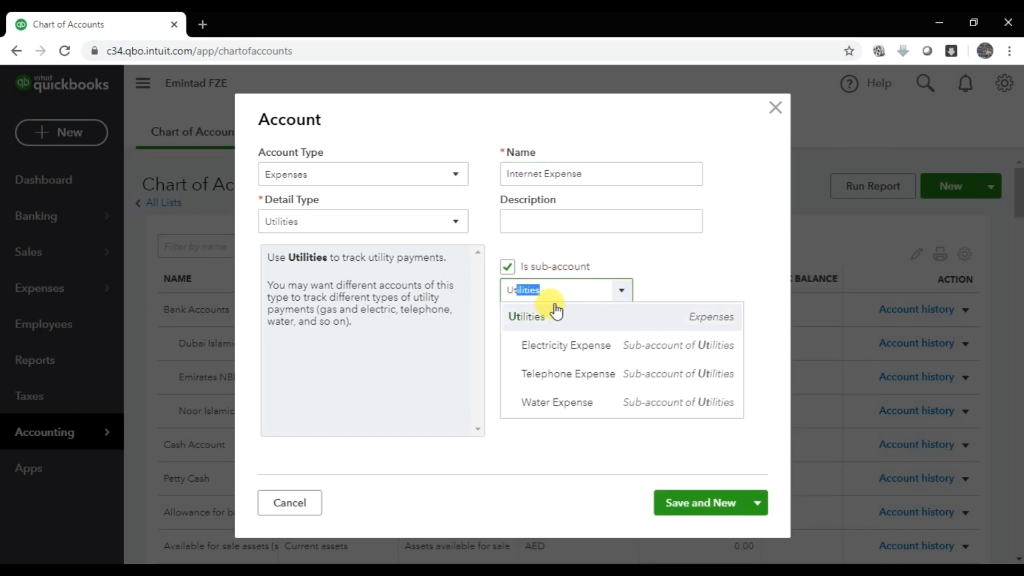
left_click(554, 312)
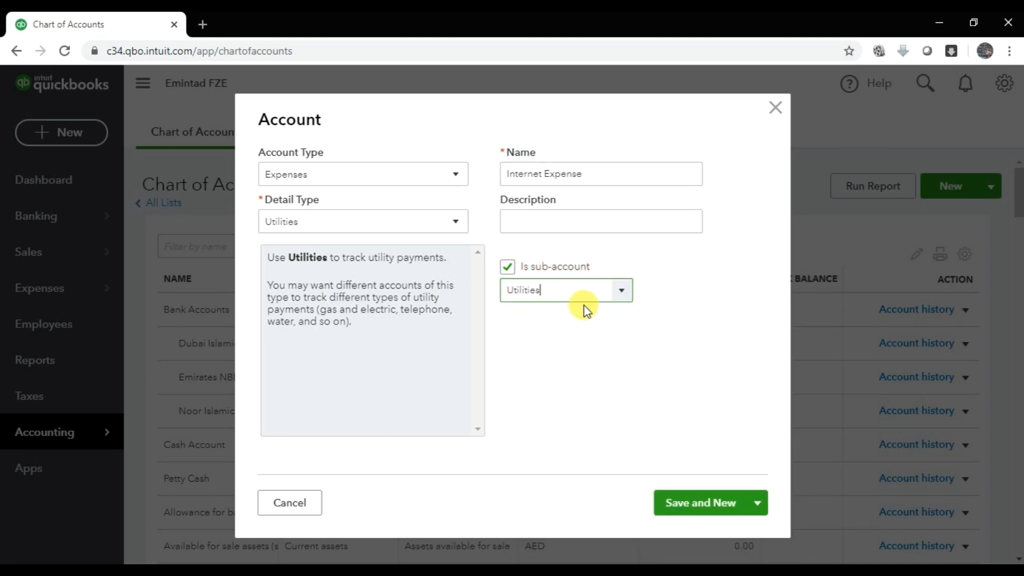
left_click(757, 504)
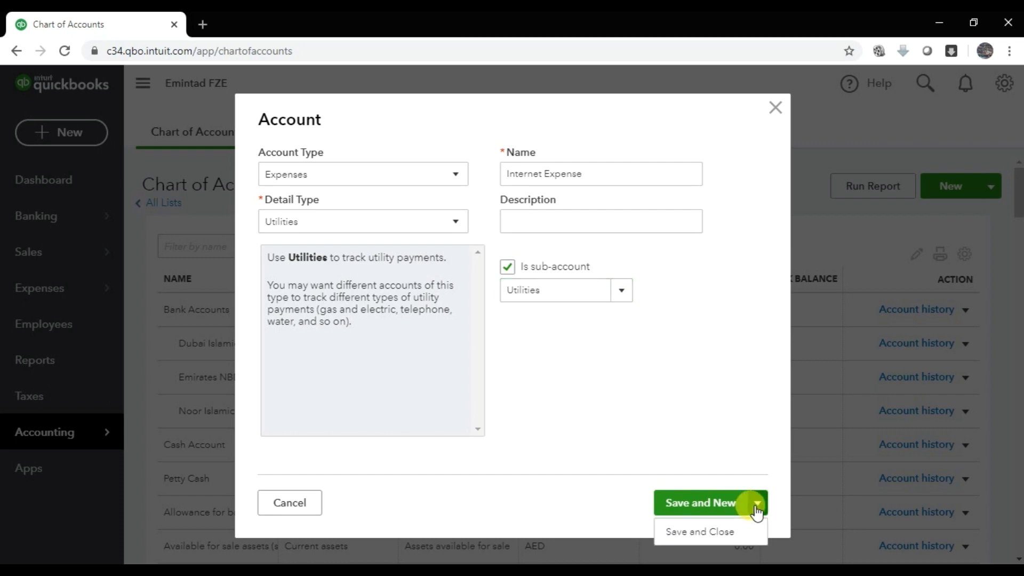
left_click(703, 533)
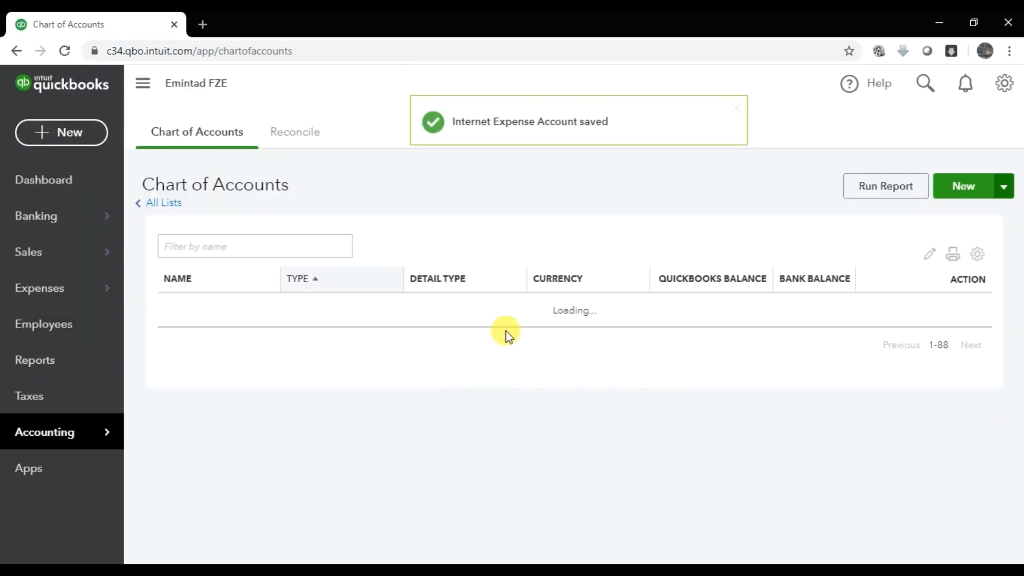
Filter the Chart of Accounts by the name "Ut" to find the Utilities account.
scroll(443, 347, "down", 2)
scroll(438, 358, "down", 20)
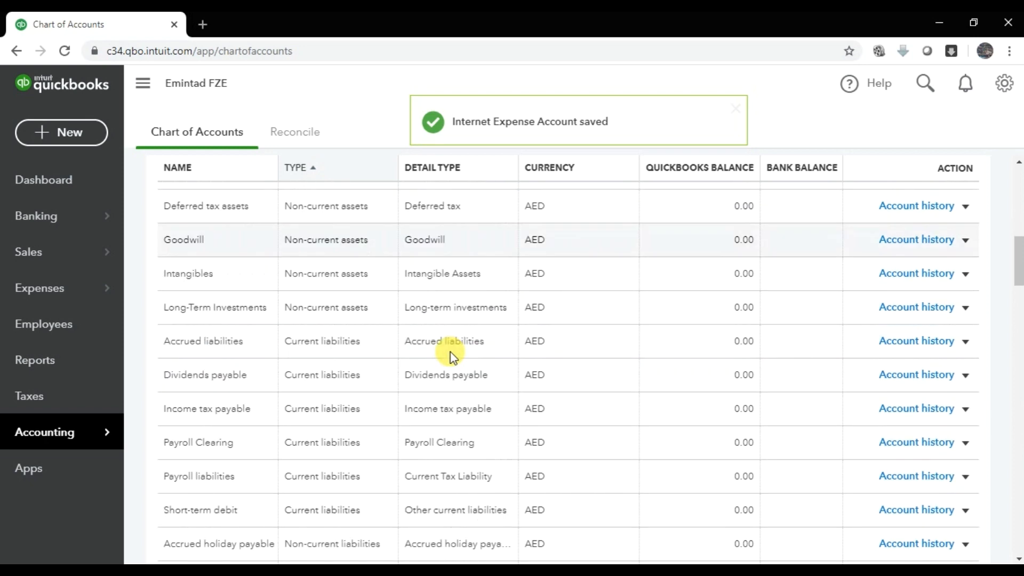
scroll(451, 355, "down", 8)
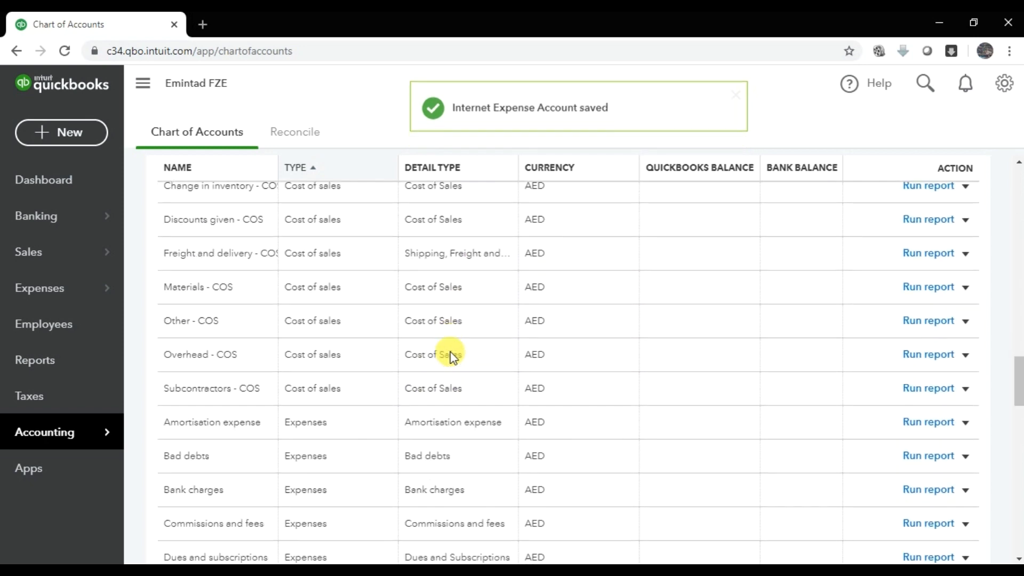
scroll(378, 336, "up", 4)
scroll(379, 342, "up", 20)
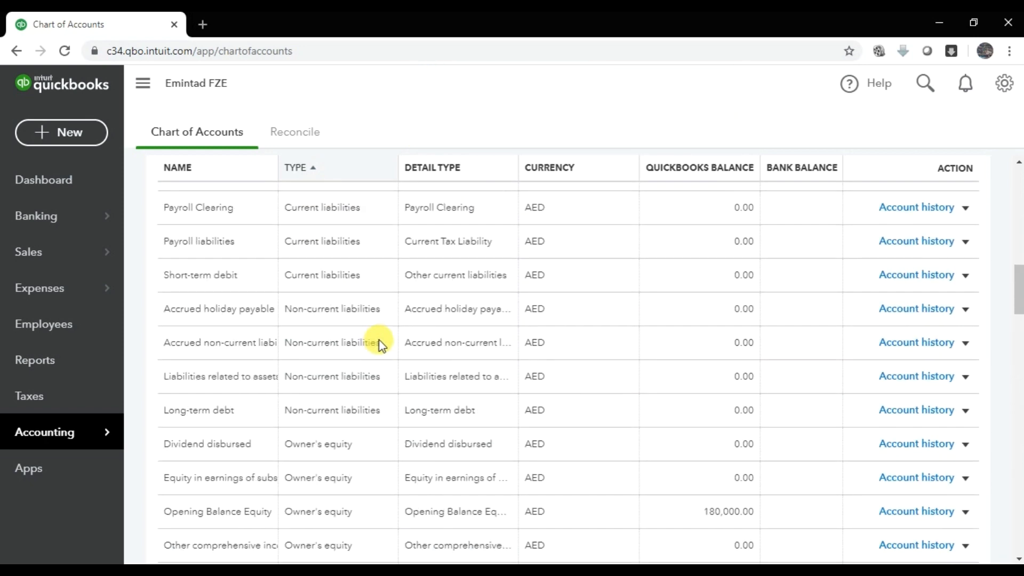
left_click(278, 246)
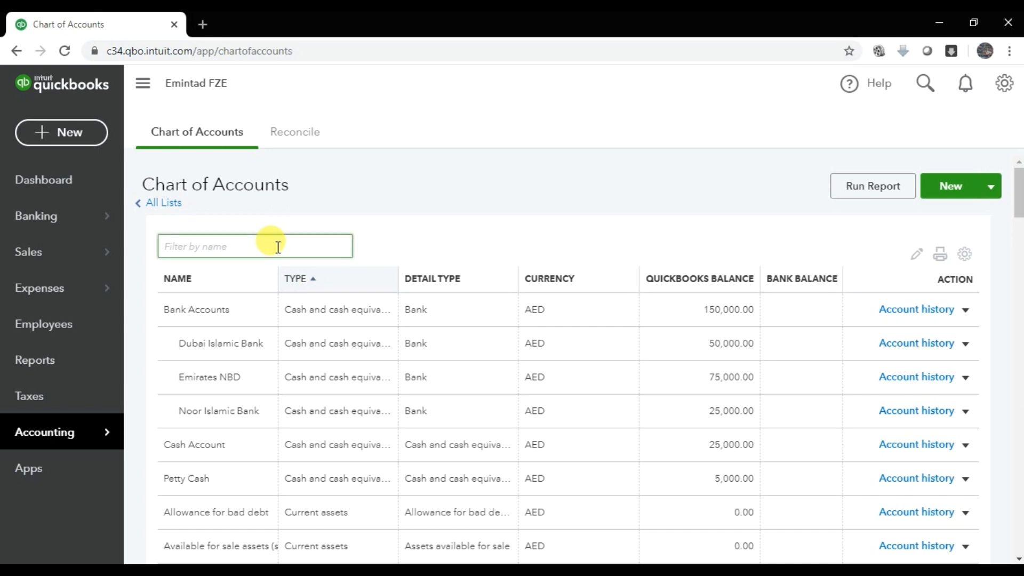
type("Ut")
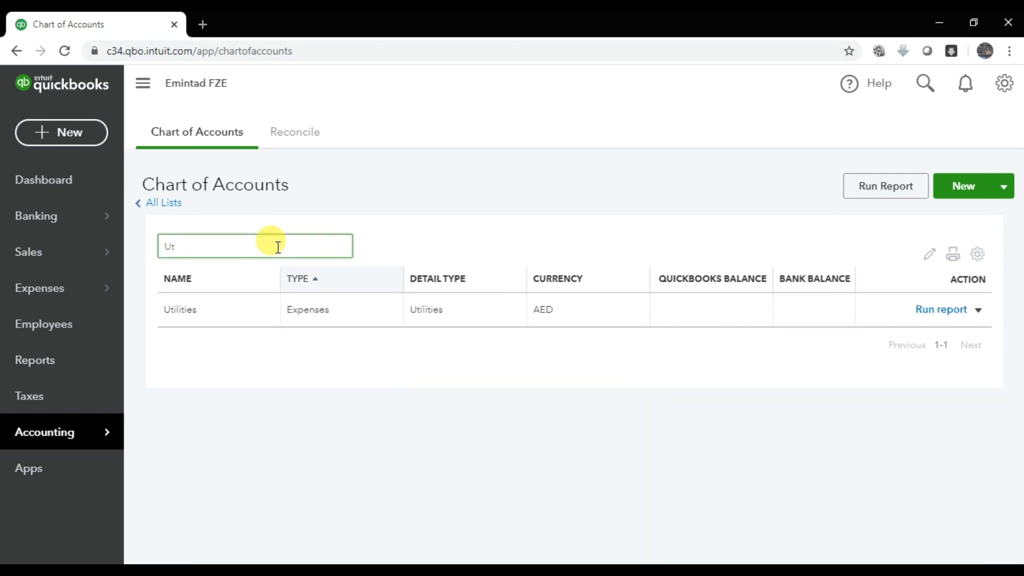
left_click(193, 304)
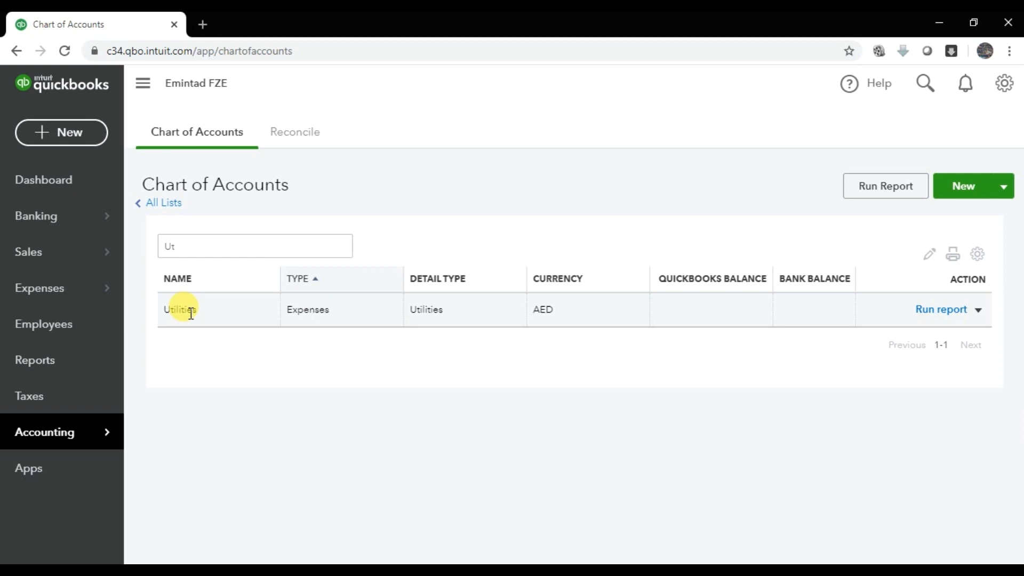
Clear the name filter and examine the sub-accounts listed under Utilities in the full Chart of Accounts.
left_click(211, 251)
key("BackSpace")
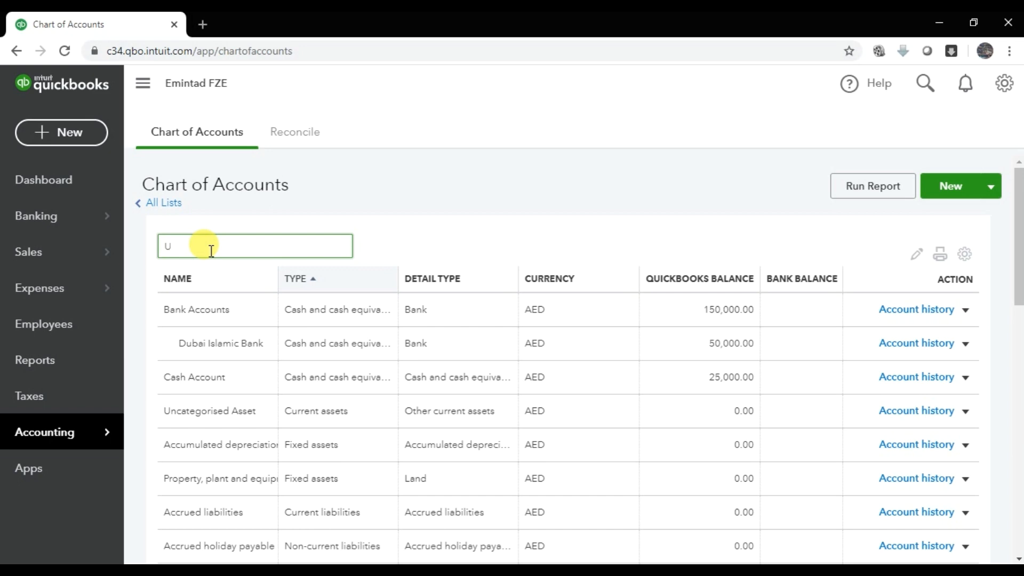
key("BackSpace")
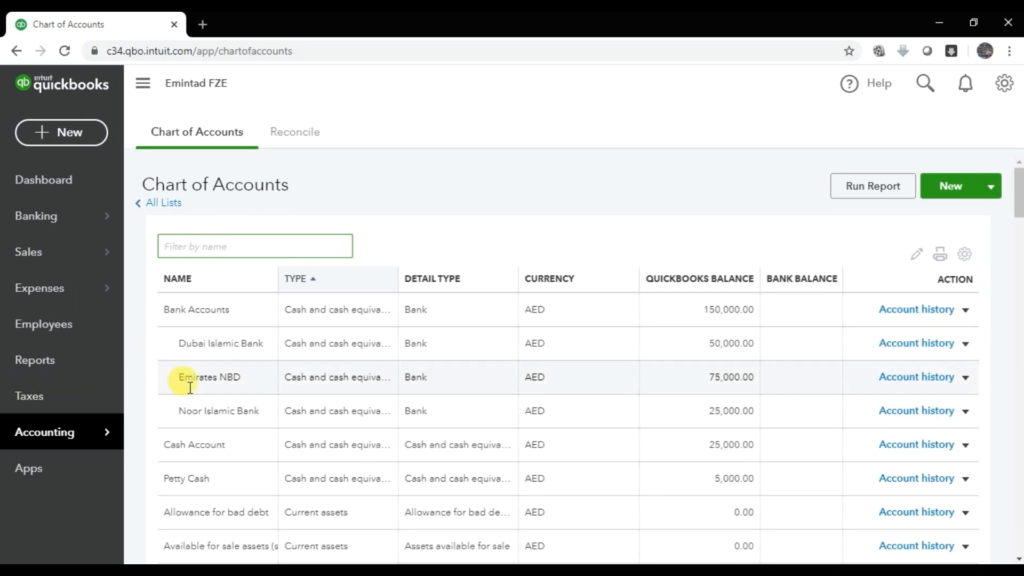
scroll(291, 336, "down", 15)
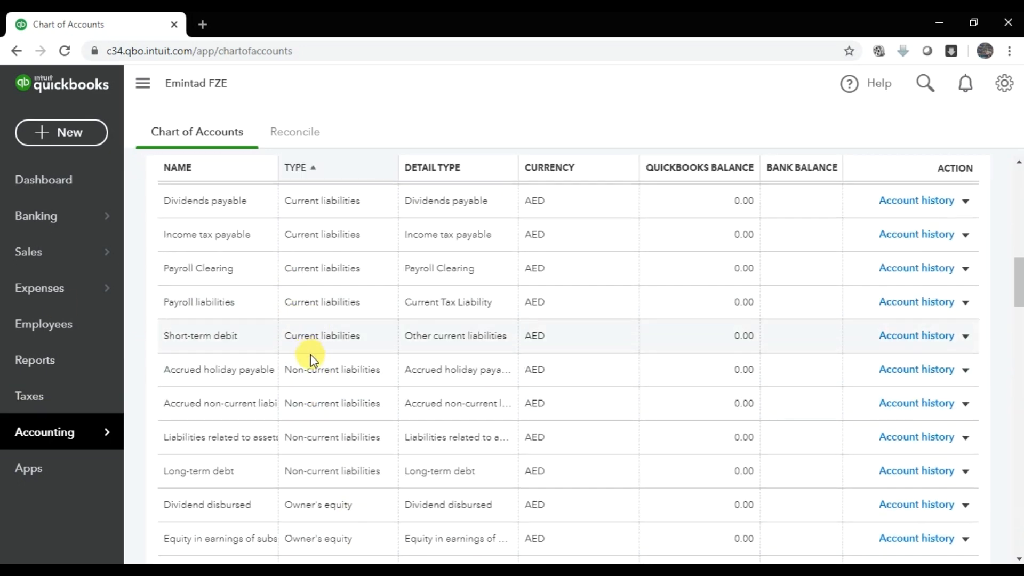
scroll(308, 349, "down", 15)
scroll(314, 360, "down", 15)
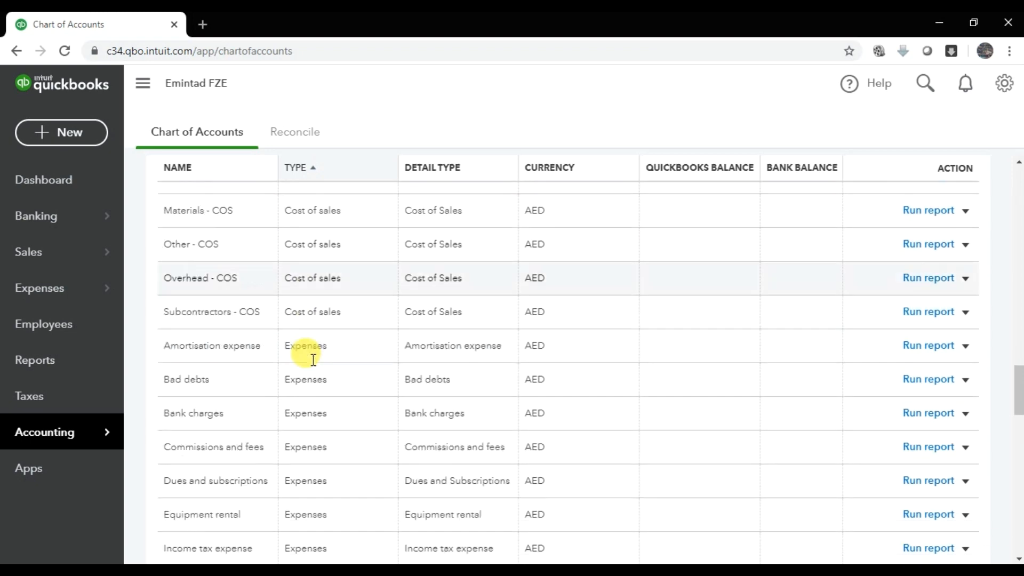
scroll(316, 361, "down", 1)
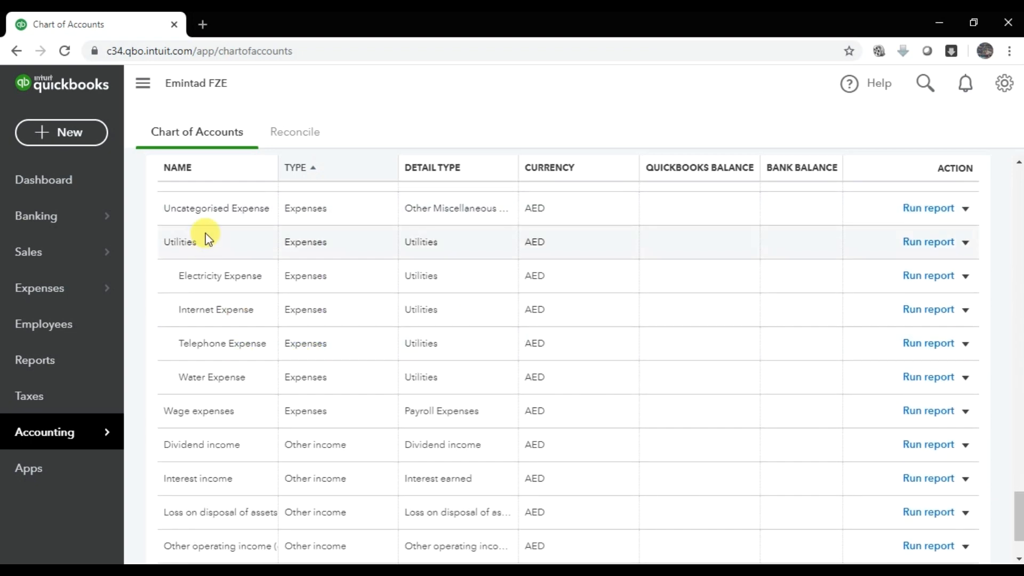
left_click_drag(193, 276, 245, 290)
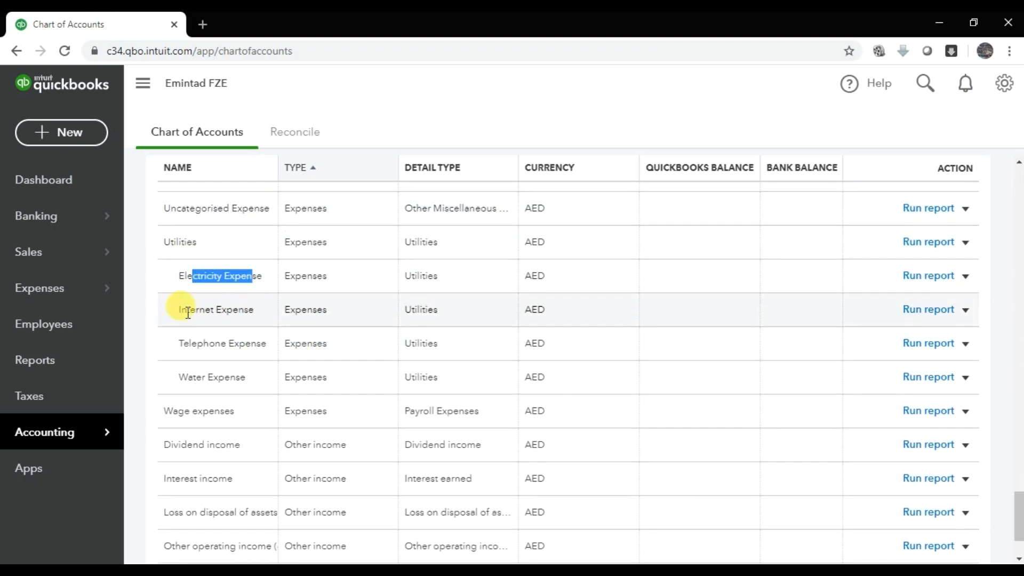
left_click_drag(179, 309, 255, 328)
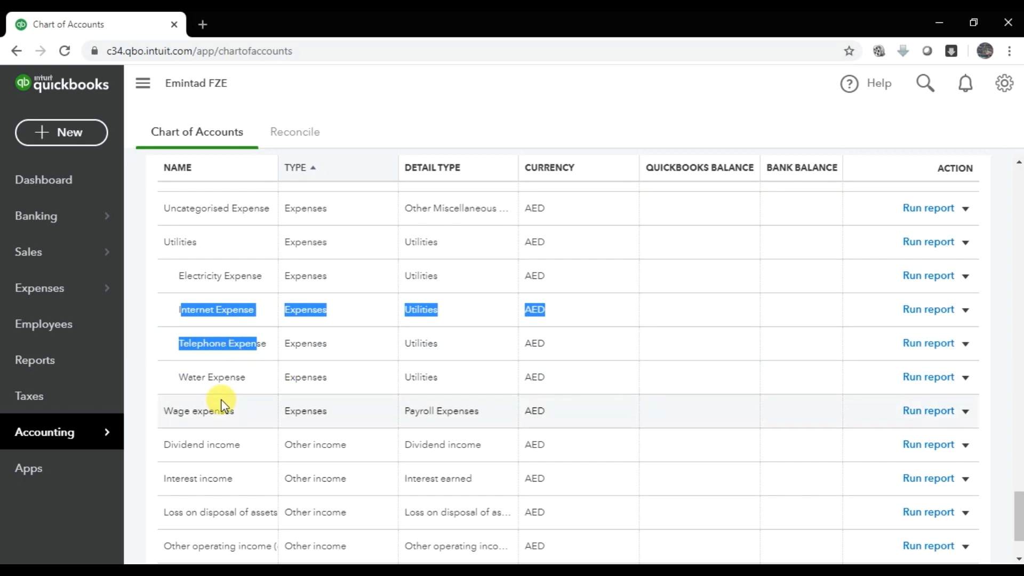
scroll(222, 405, "up", 10)
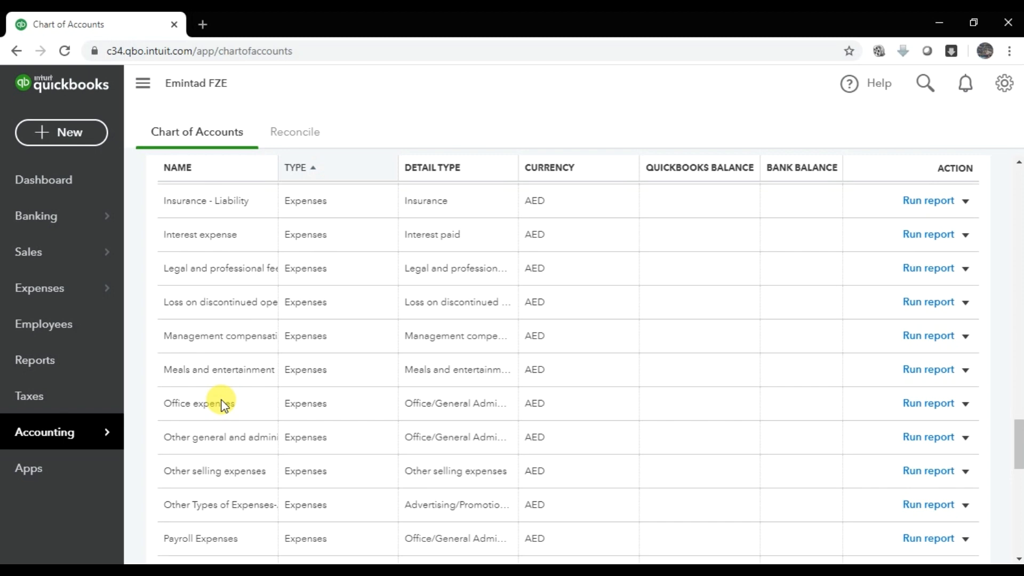
scroll(221, 405, "up", 15)
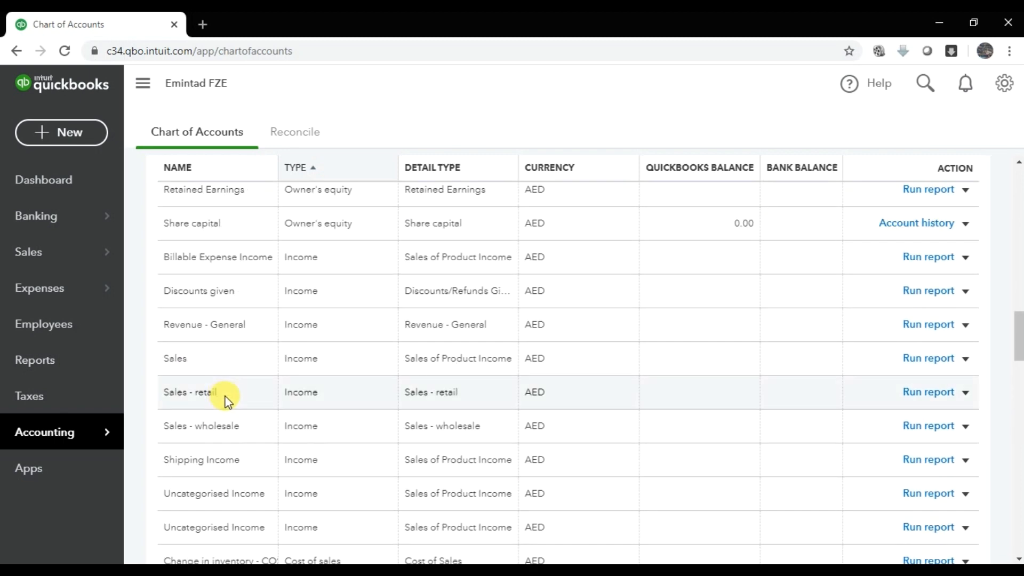
scroll(250, 369, "up", 10)
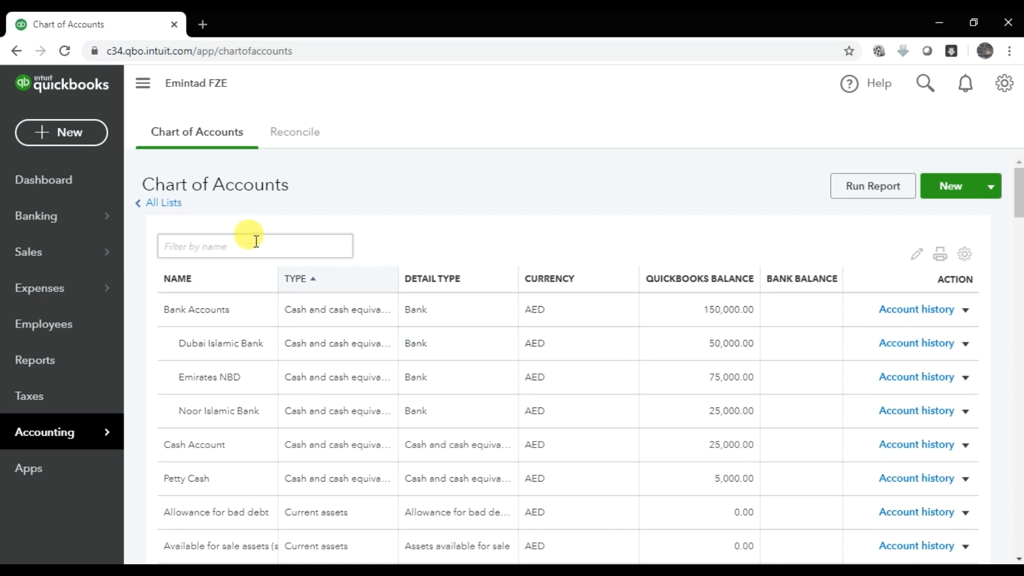
Search the account list by name for "Buil", replacing that filter with "Land".
left_click(256, 244)
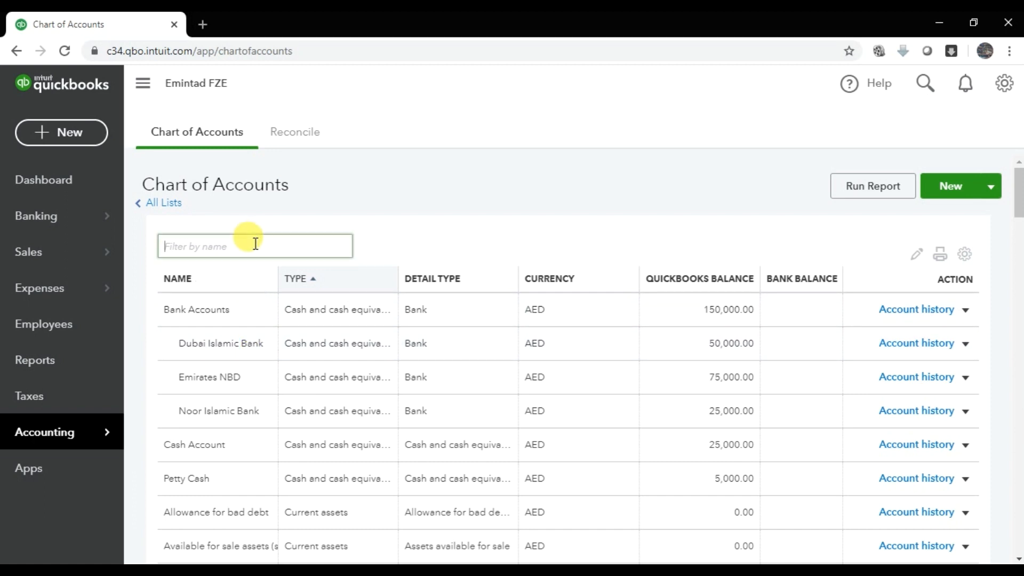
type("Bu")
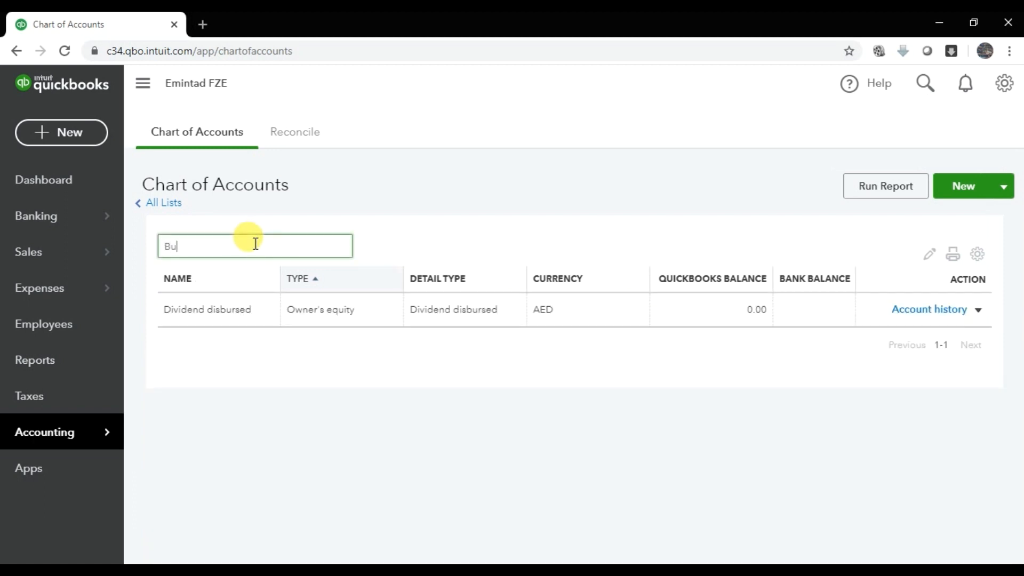
type("il")
key("BackSpace")
key("BackSpace")
key("BackSpace")
key("BackSpace")
type("Land")
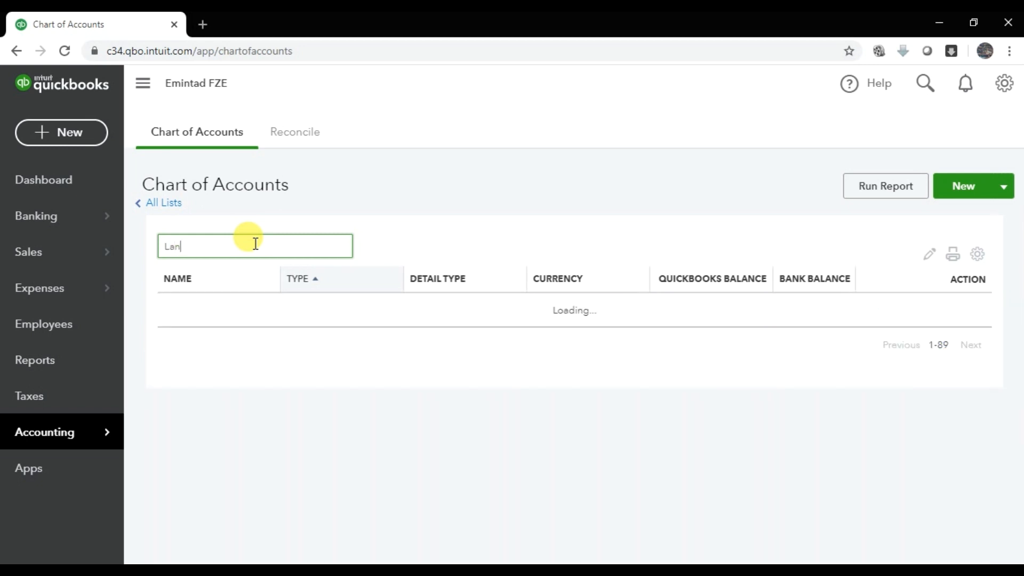
Search the account list by name for "fixe", replacing that filter with "asset".
key("BackSpace")
key("BackSpace")
key("BackSpace")
key("BackSpace")
type("fix")
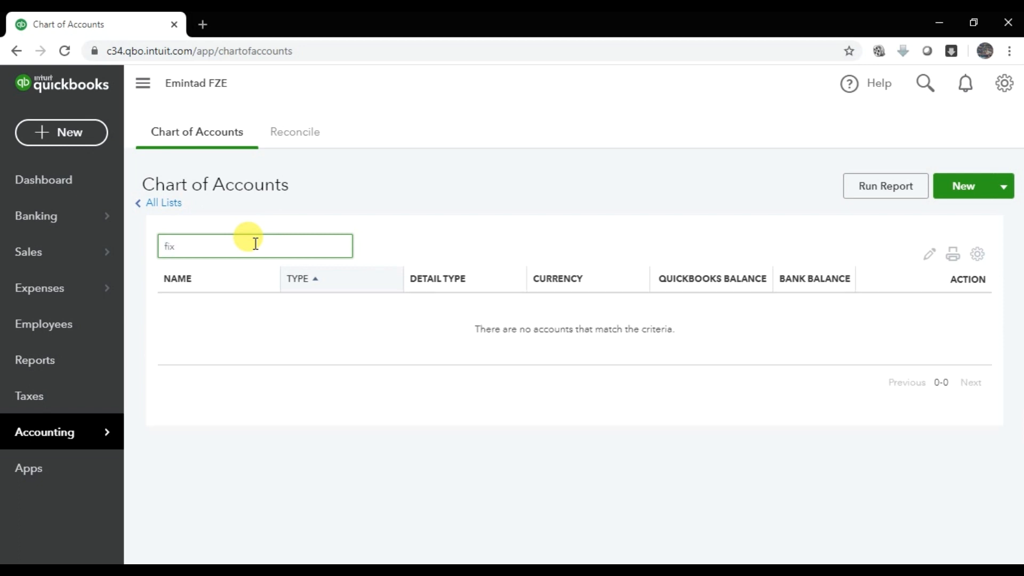
type("e")
key("BackSpace")
key("BackSpace")
key("BackSpace")
key("BackSpace")
type("asset")
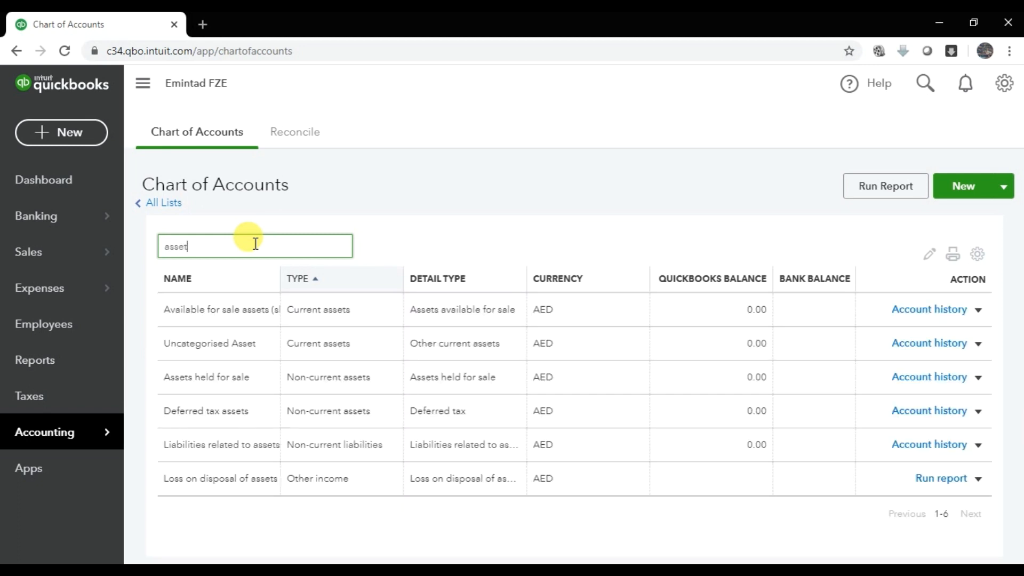
Clear the name filter and view the actions available for the Bank Accounts account.
key("BackSpace")
key("BackSpace")
key("BackSpace")
key("BackSpace")
key("BackSpace")
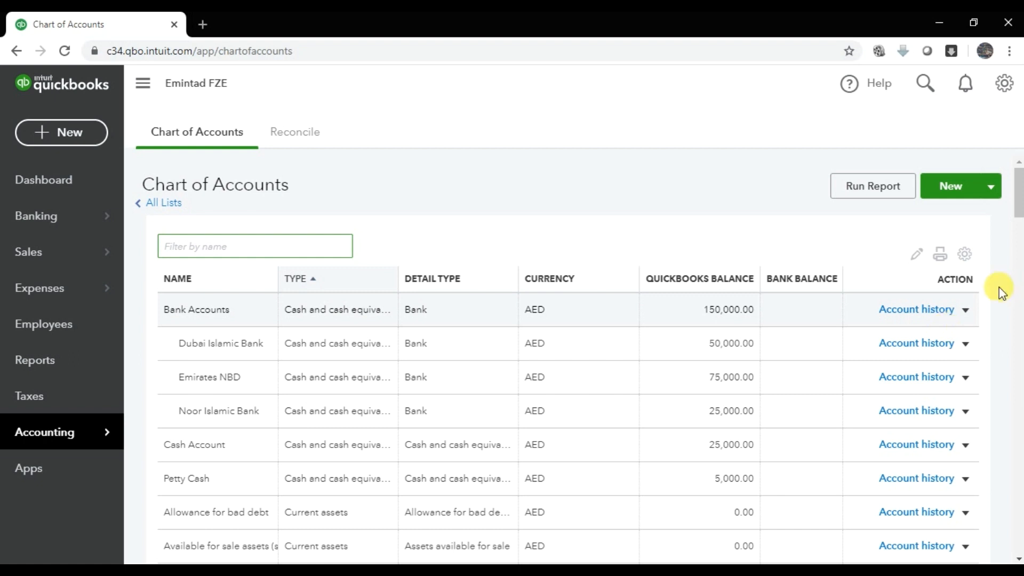
left_click(967, 311)
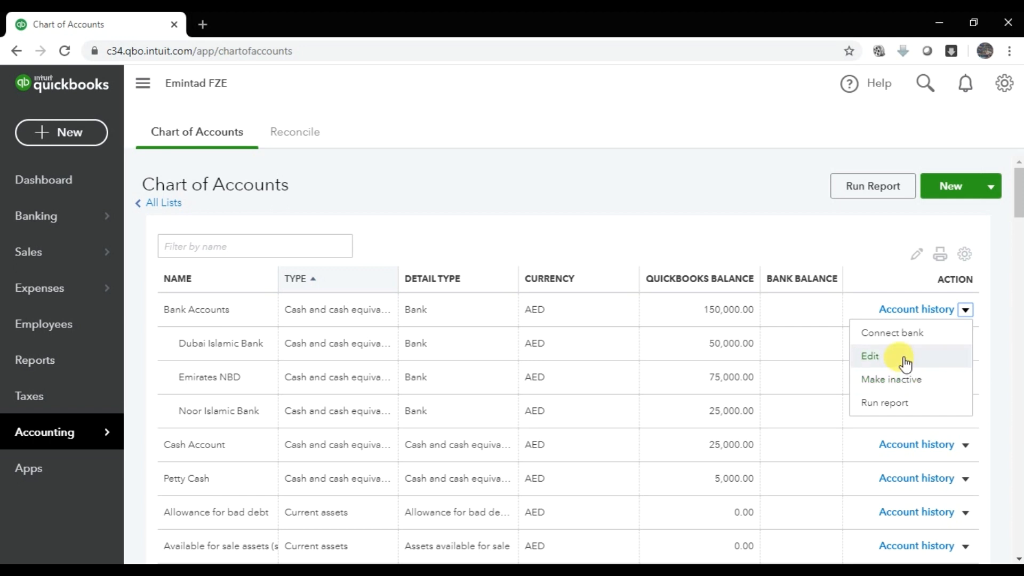
left_click(696, 159)
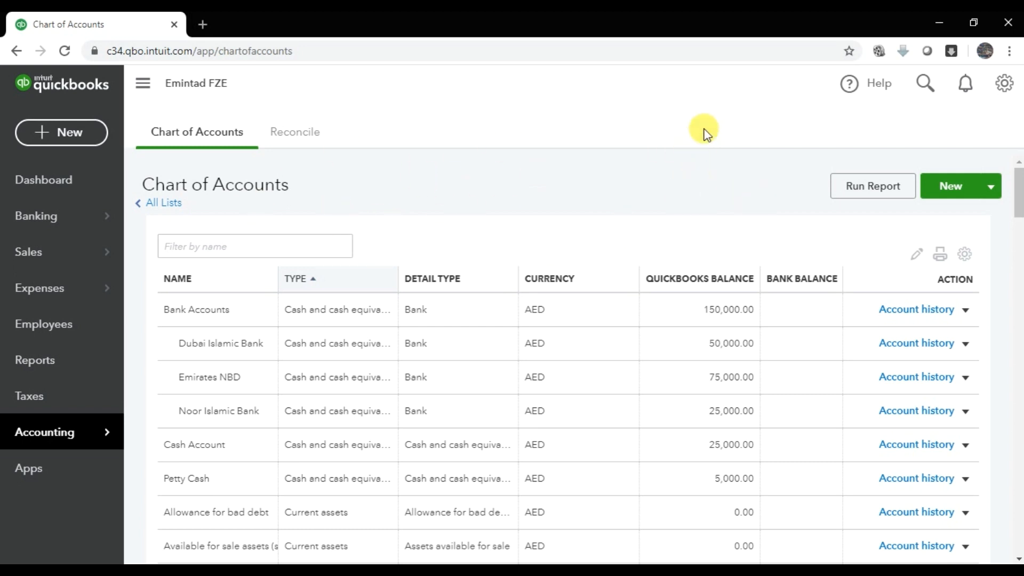
Visit the Dashboard and return to the Chart of Accounts.
left_click(57, 186)
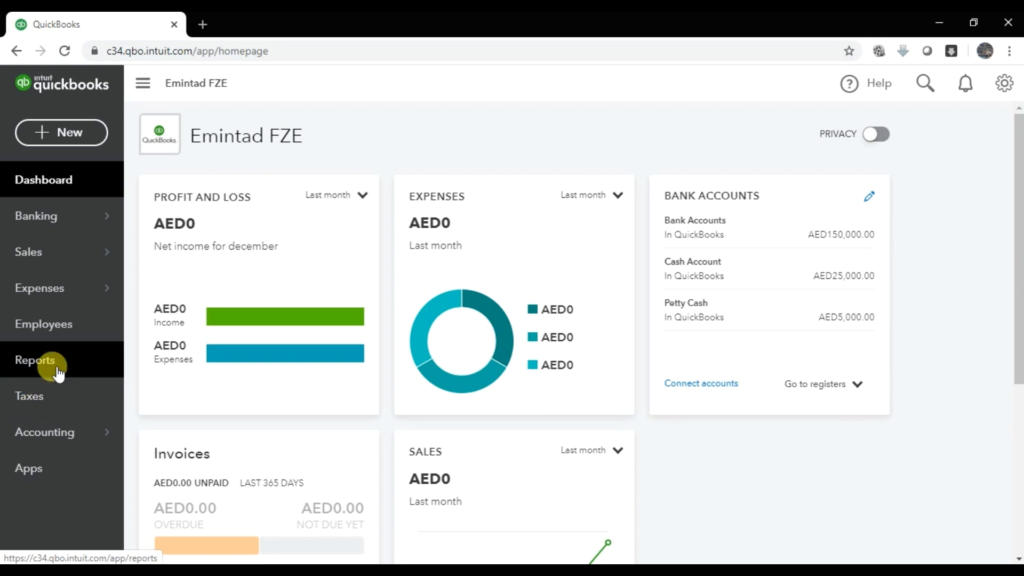
mouse_move(75, 438)
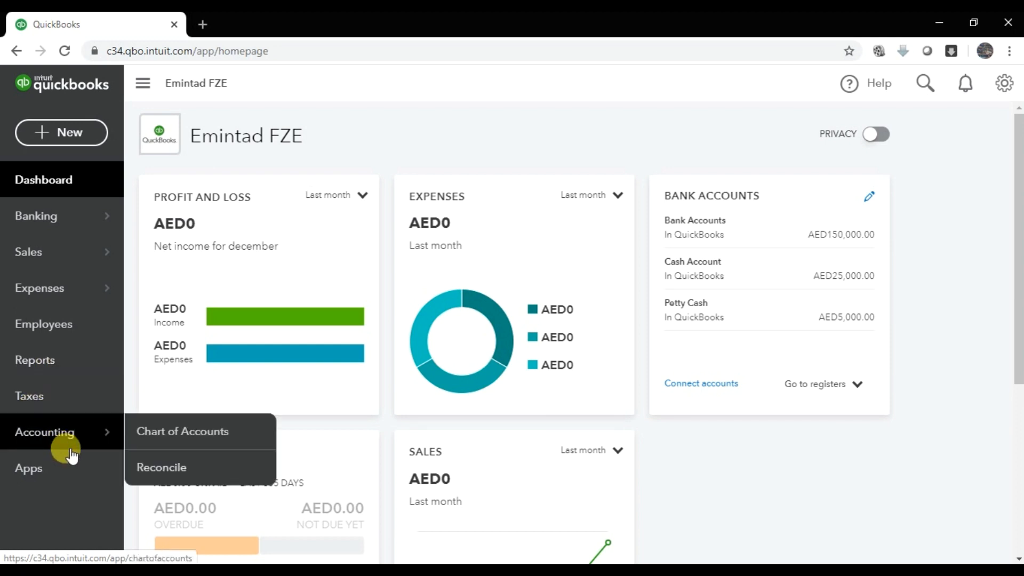
left_click(159, 432)
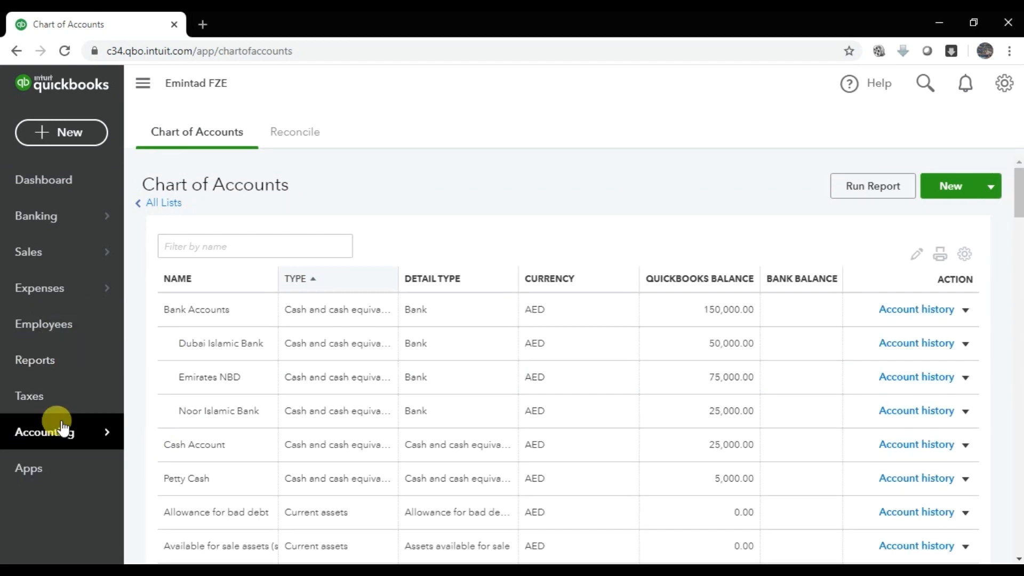
mouse_move(66, 424)
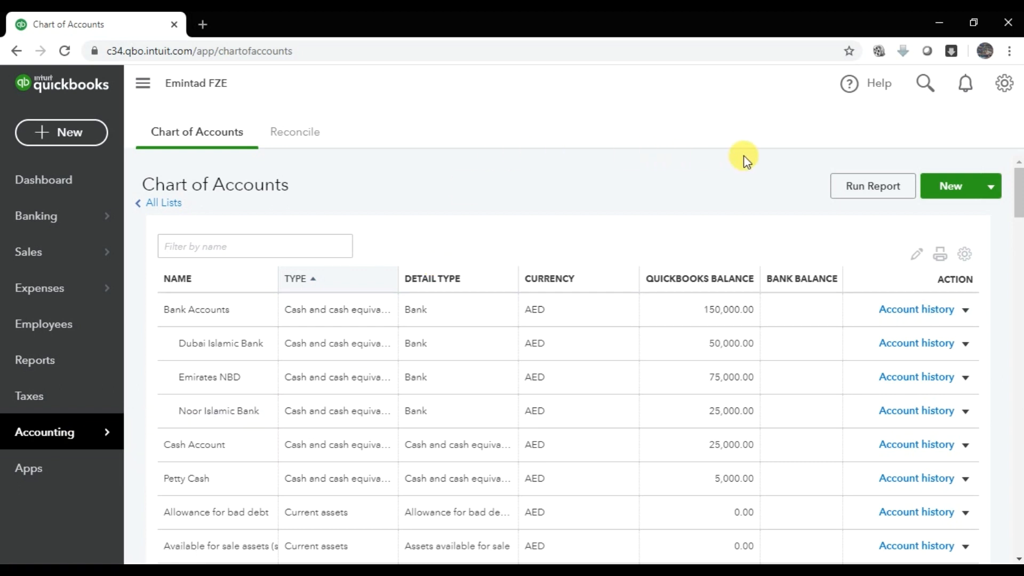
Run the account list report from the Chart of Accounts and go through its introductory tour to the end.
left_click(856, 193)
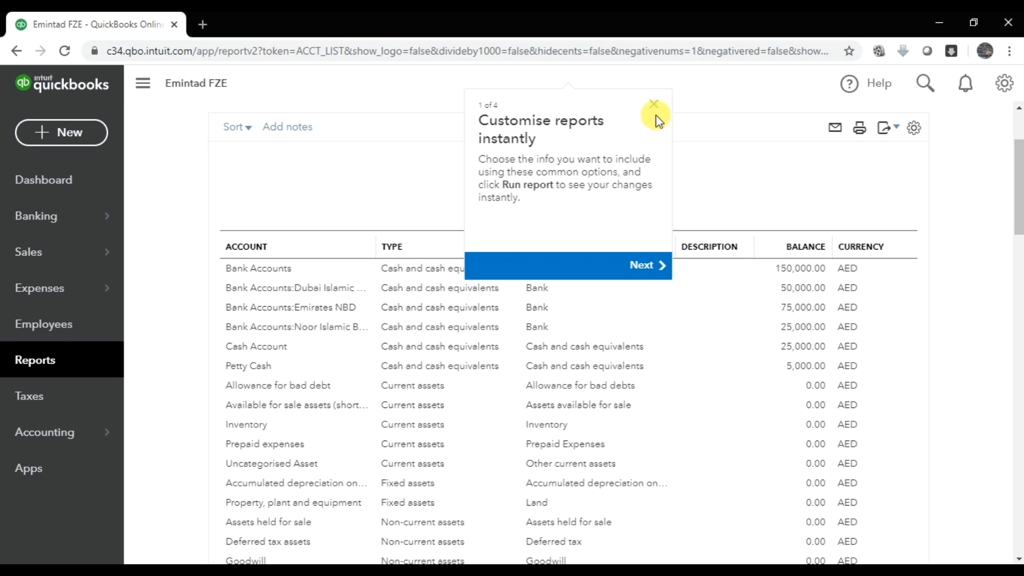
left_click(649, 266)
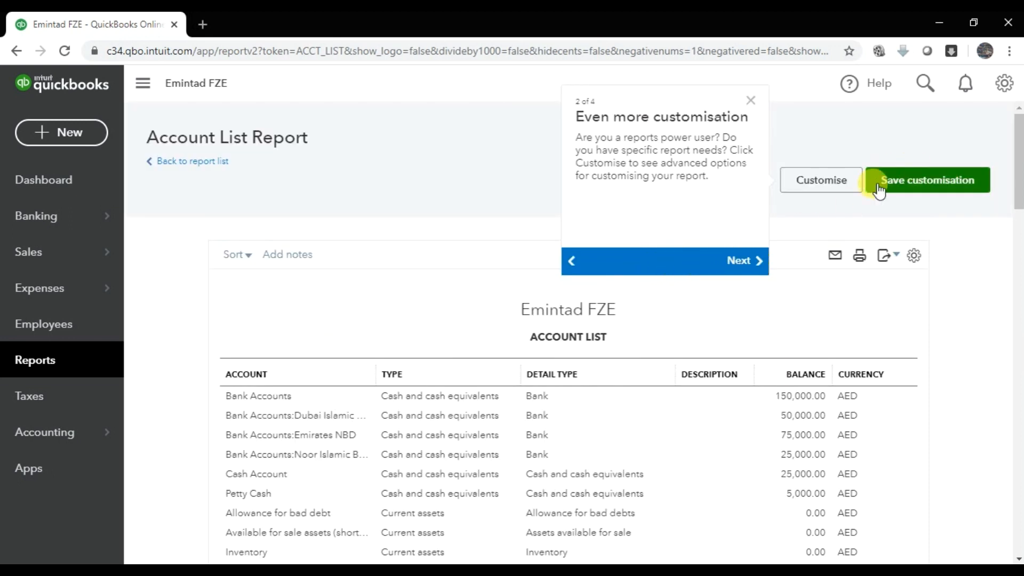
left_click(744, 262)
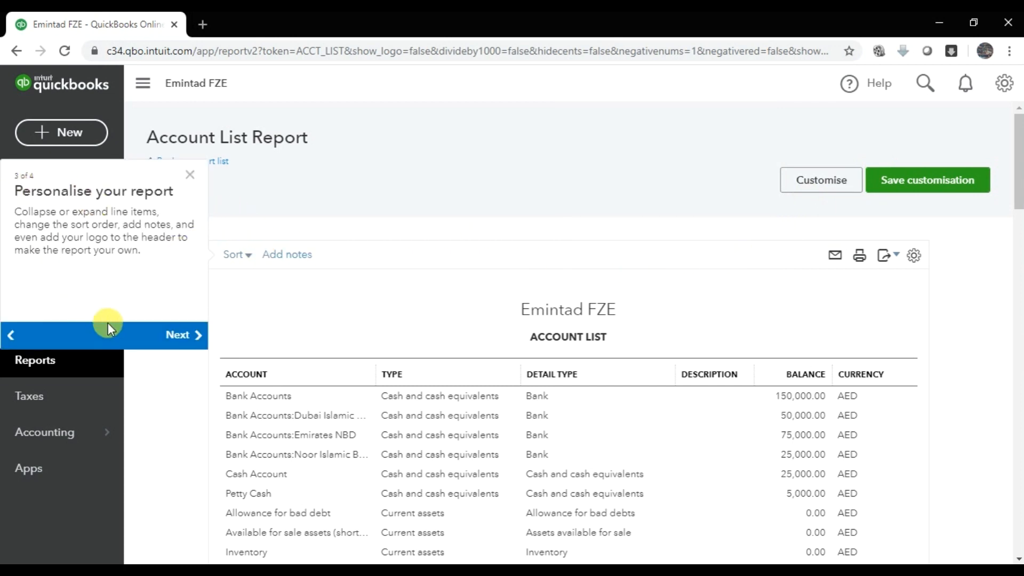
left_click(183, 340)
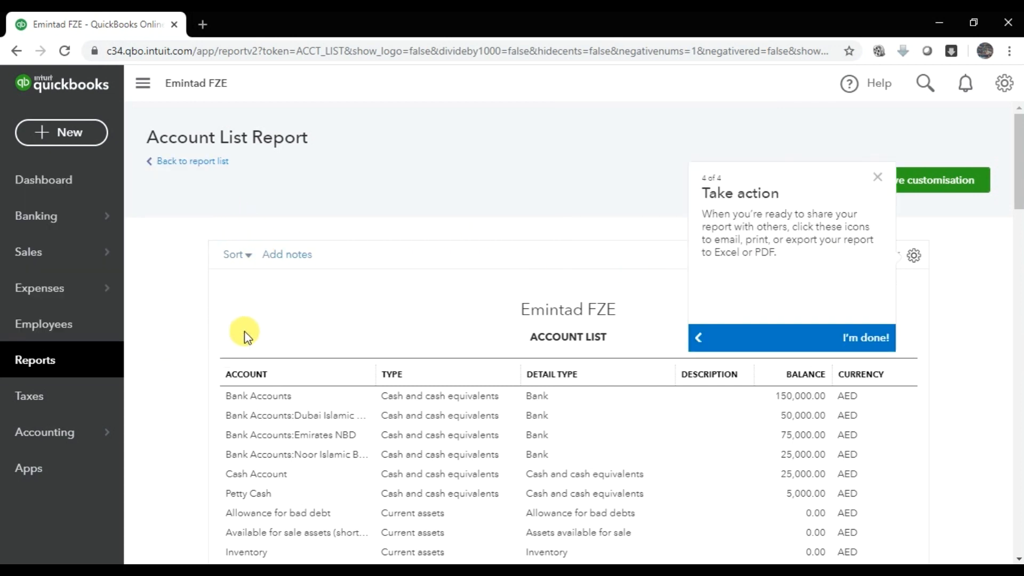
left_click(876, 329)
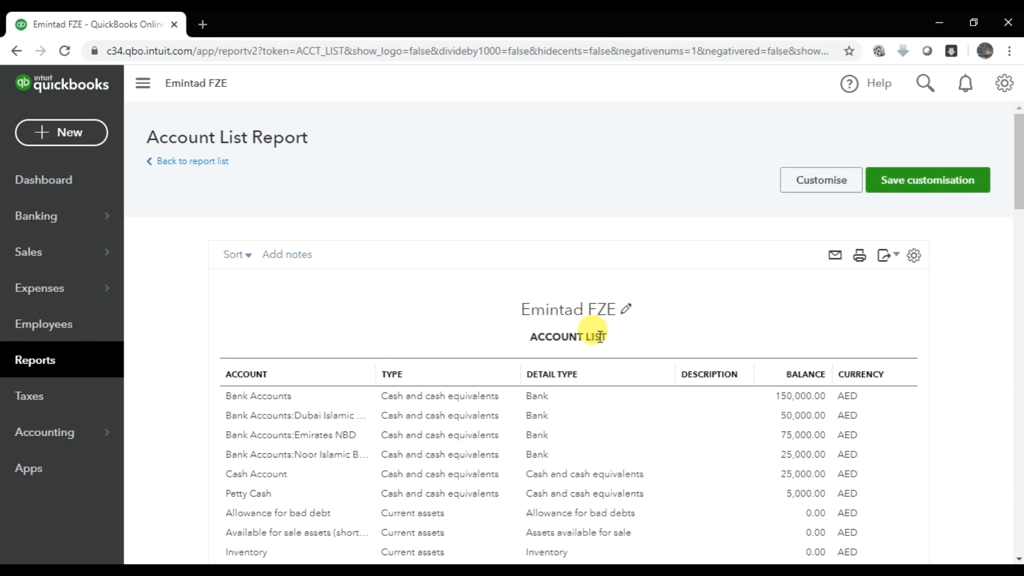
Examine the accounts in the Account List report, along with its column settings and export options.
scroll(591, 337, "down", 2)
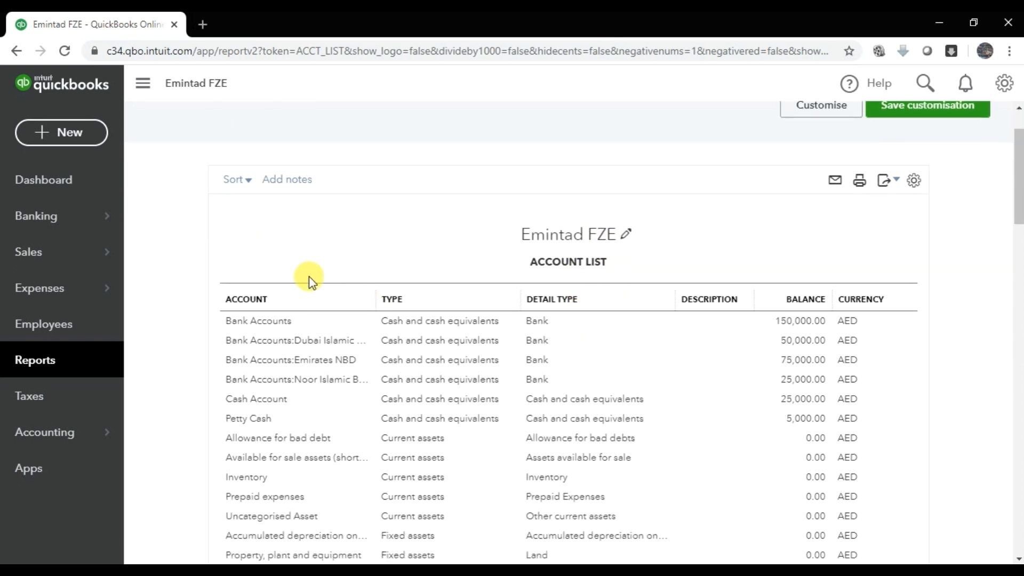
scroll(301, 280, "down", 3)
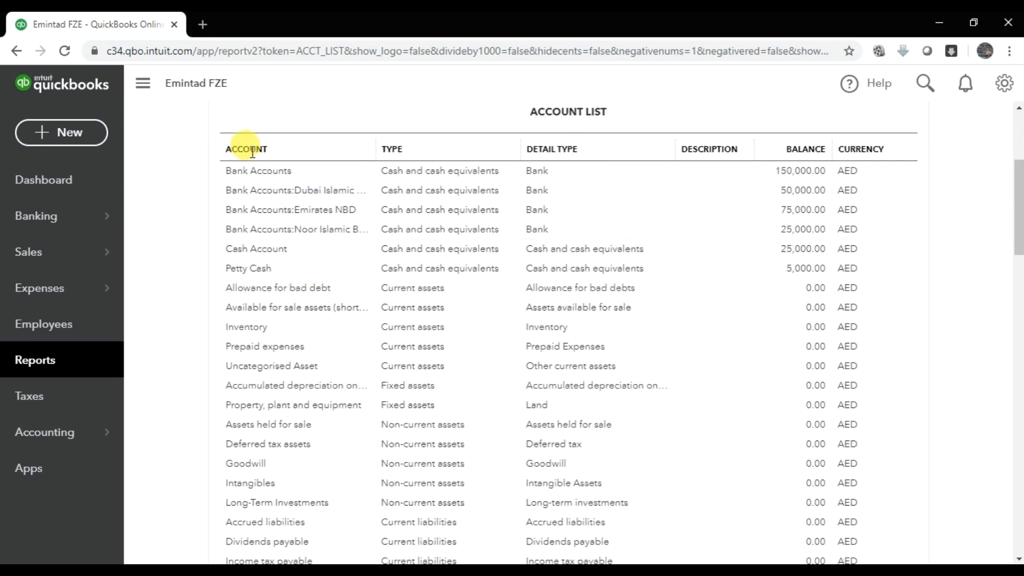
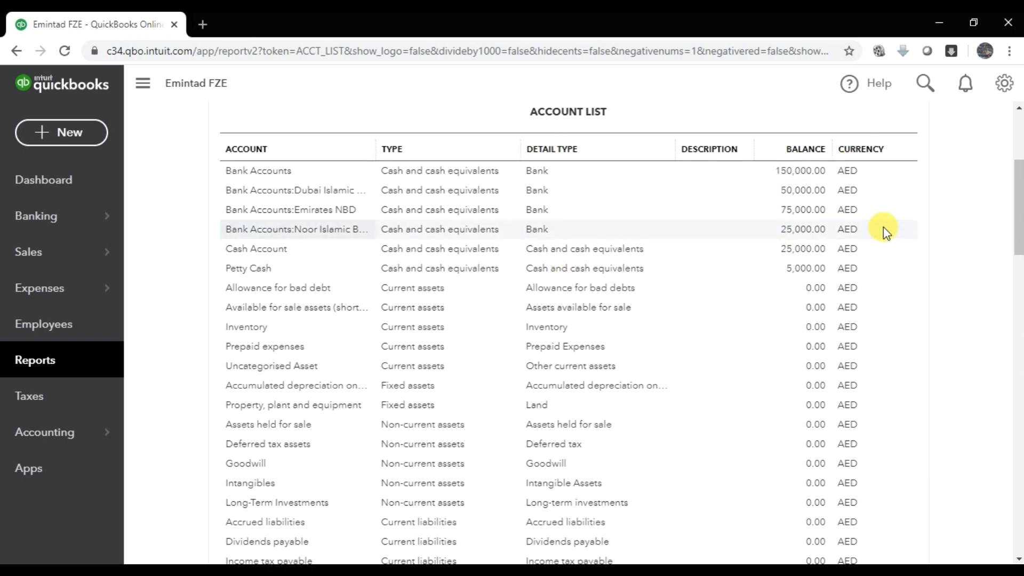
scroll(875, 227, "up", 4)
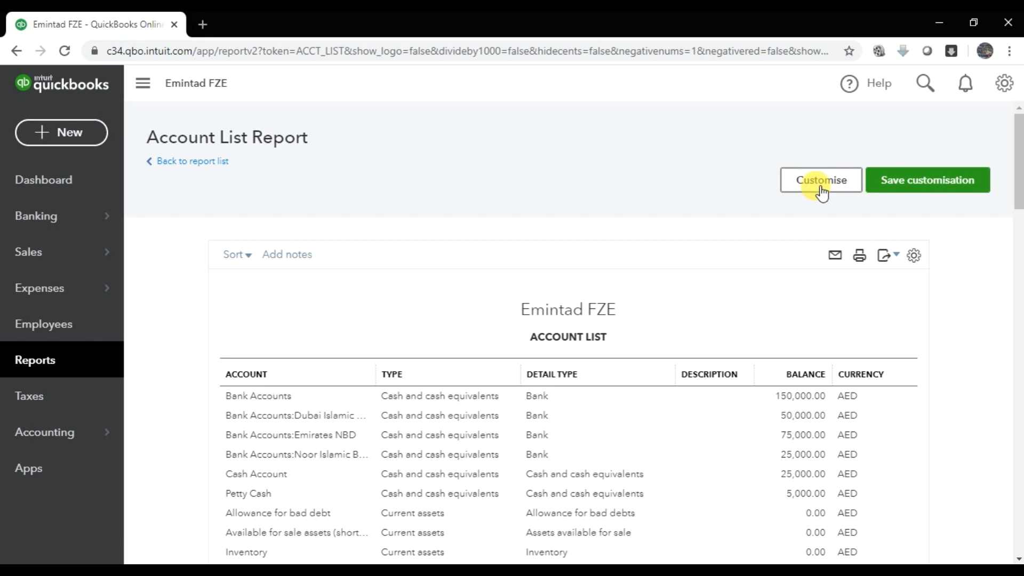
left_click(914, 256)
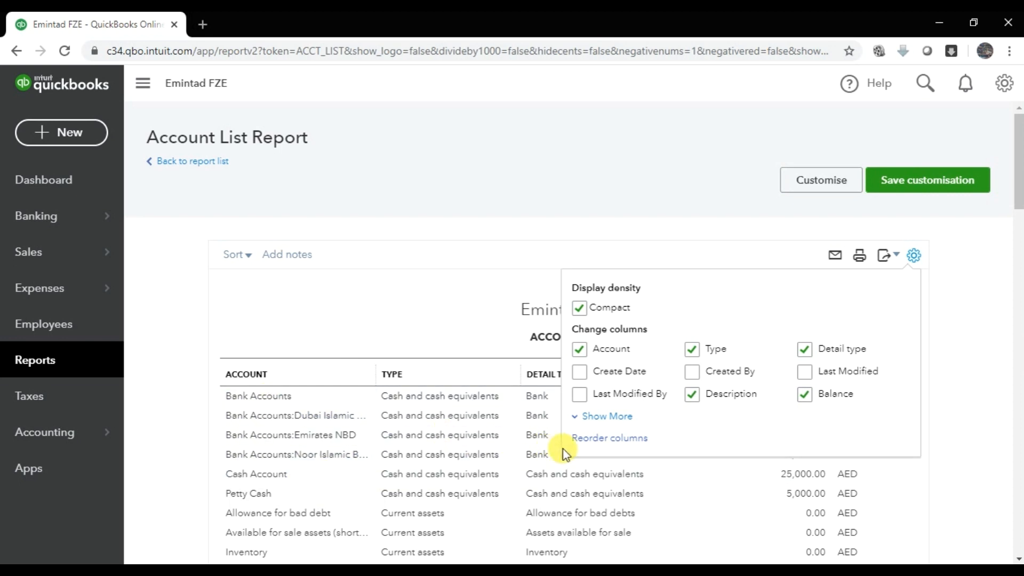
left_click(977, 263)
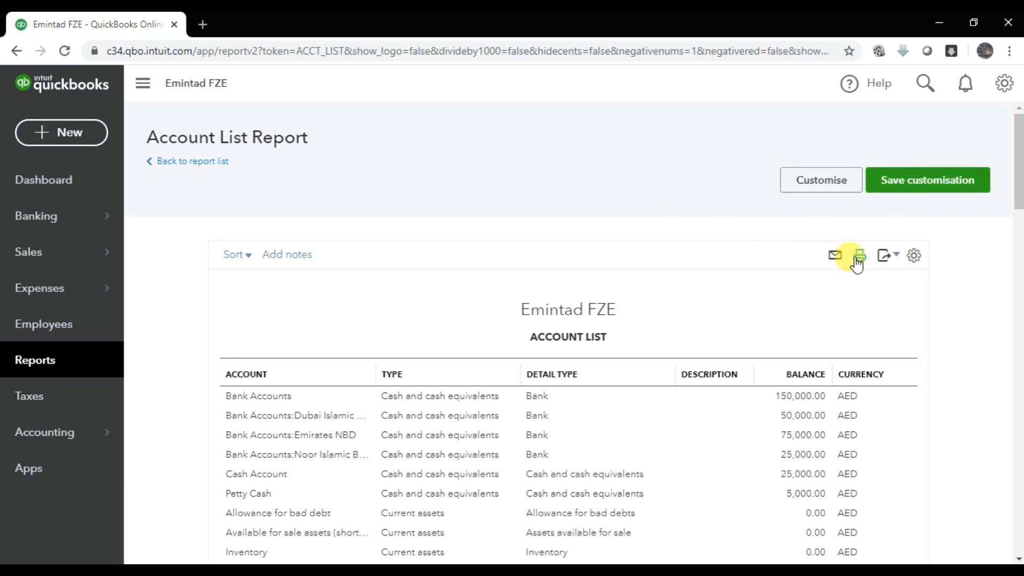
left_click(895, 261)
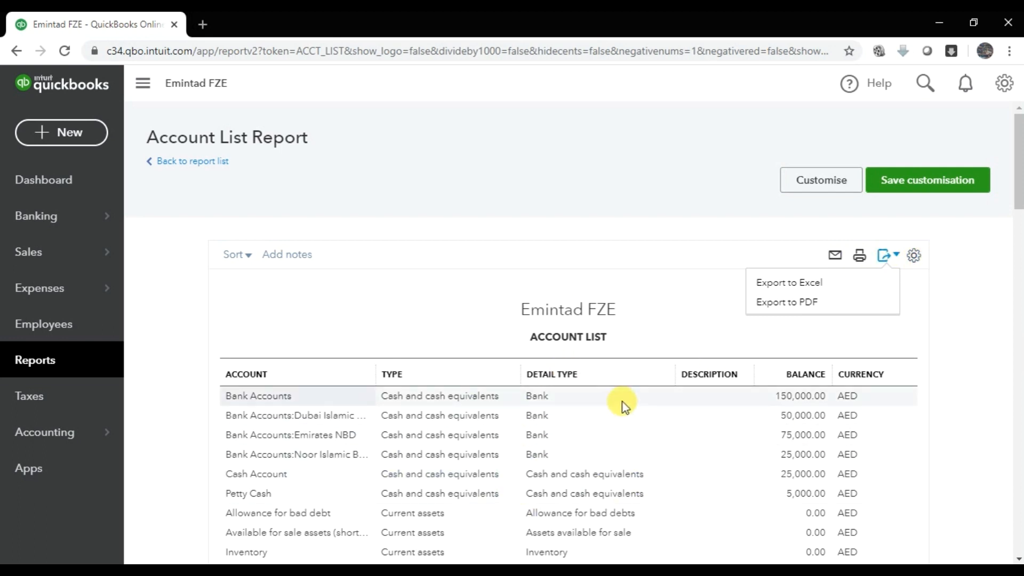
Remove the Type and Description columns from the Account List report and show the full set of column choices.
left_click(913, 257)
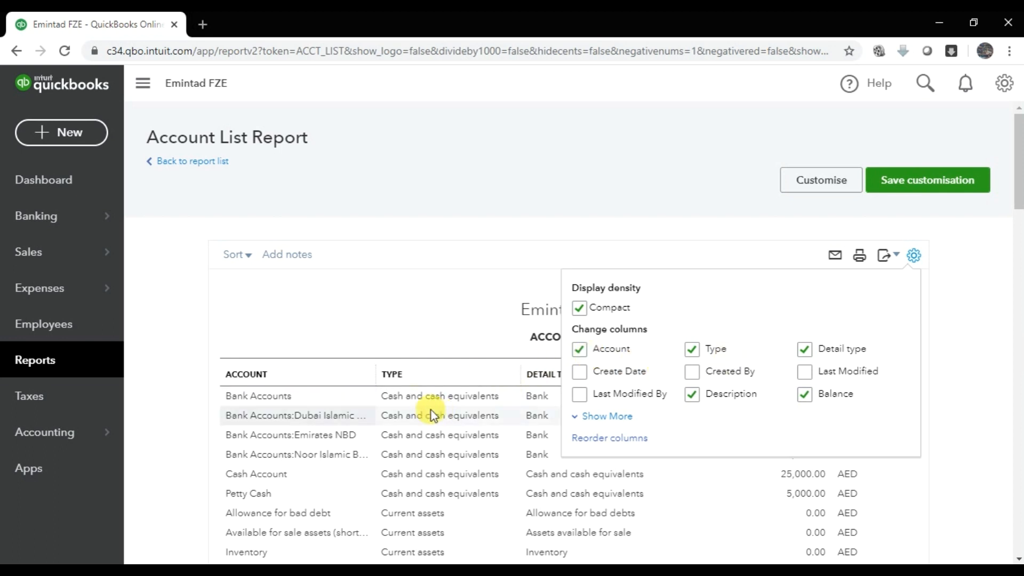
left_click(697, 350)
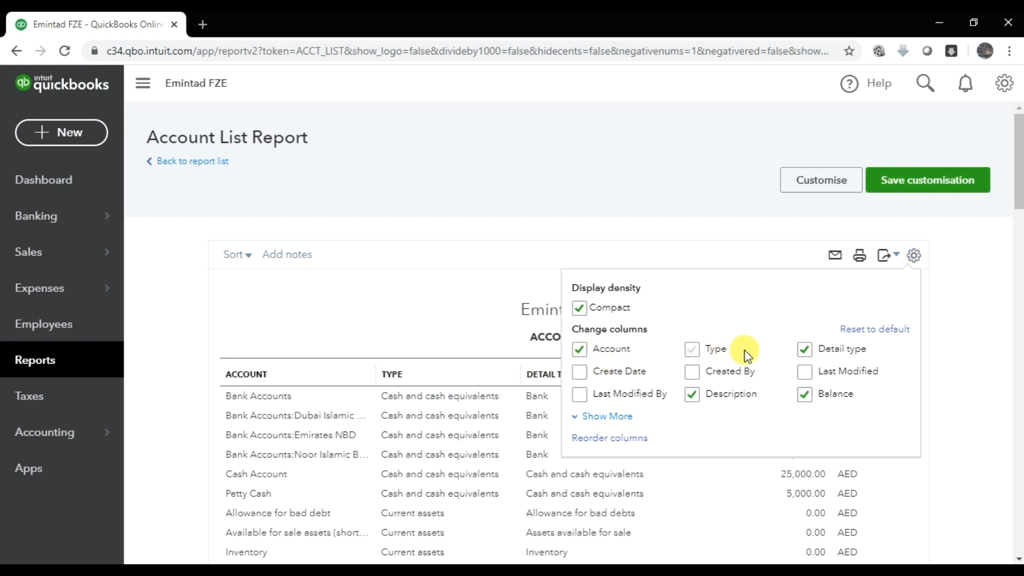
left_click(806, 351)
left_click(601, 394)
left_click(693, 395)
left_click(601, 419)
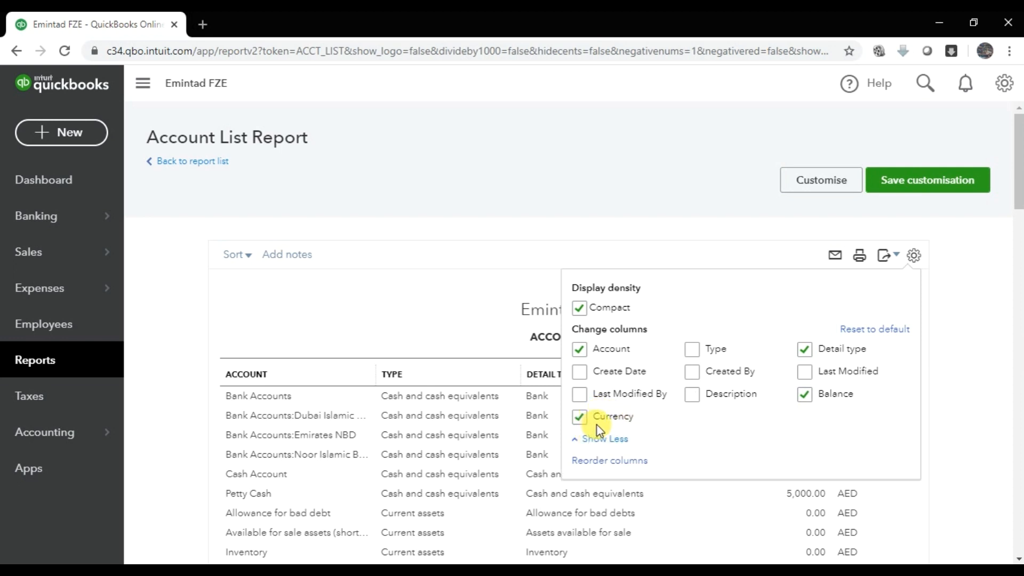
Reorder the report columns in the customisation settings so that Currency comes before Balance.
left_click(593, 460)
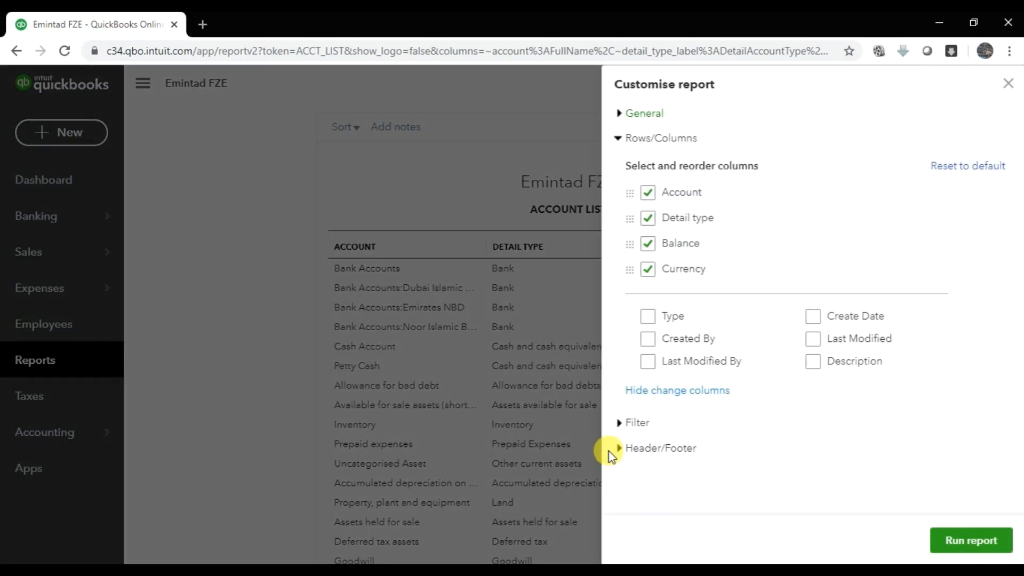
mouse_move(631, 268)
left_mouse_down()
mouse_move(632, 202)
mouse_move(631, 282)
mouse_move(631, 244)
mouse_move(633, 281)
mouse_move(634, 270)
left_mouse_up()
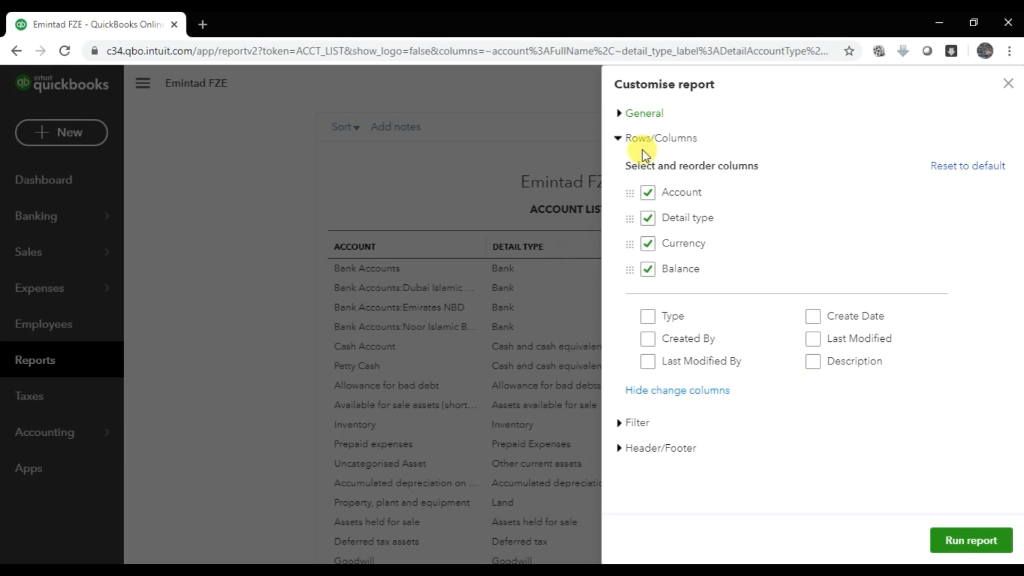
left_click_drag(620, 85, 900, 86)
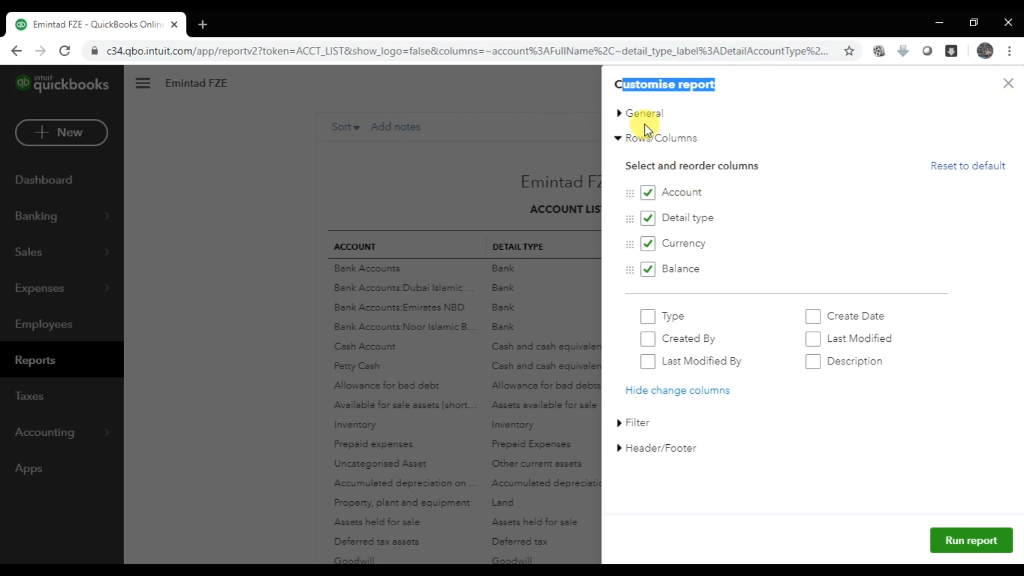
View the report's general number format settings and try adding the Type column back to the report.
left_click(620, 113)
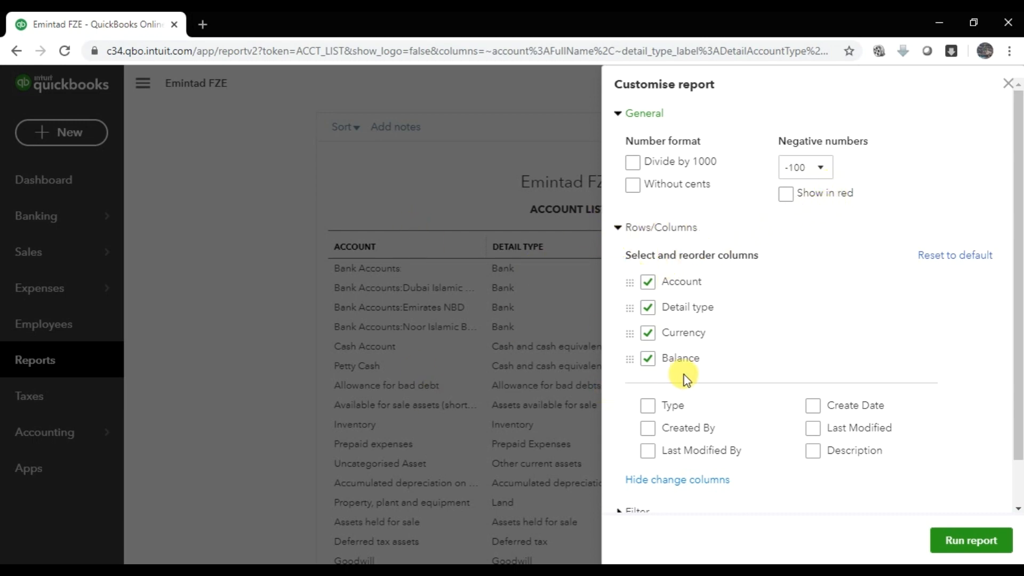
scroll(685, 349, "down", 1)
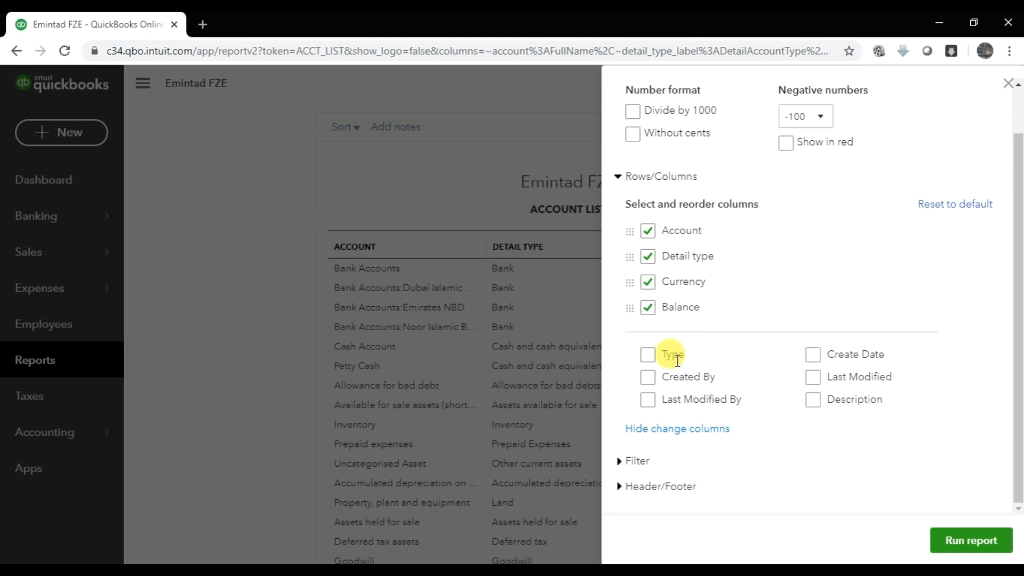
left_click(648, 361)
left_click(647, 354)
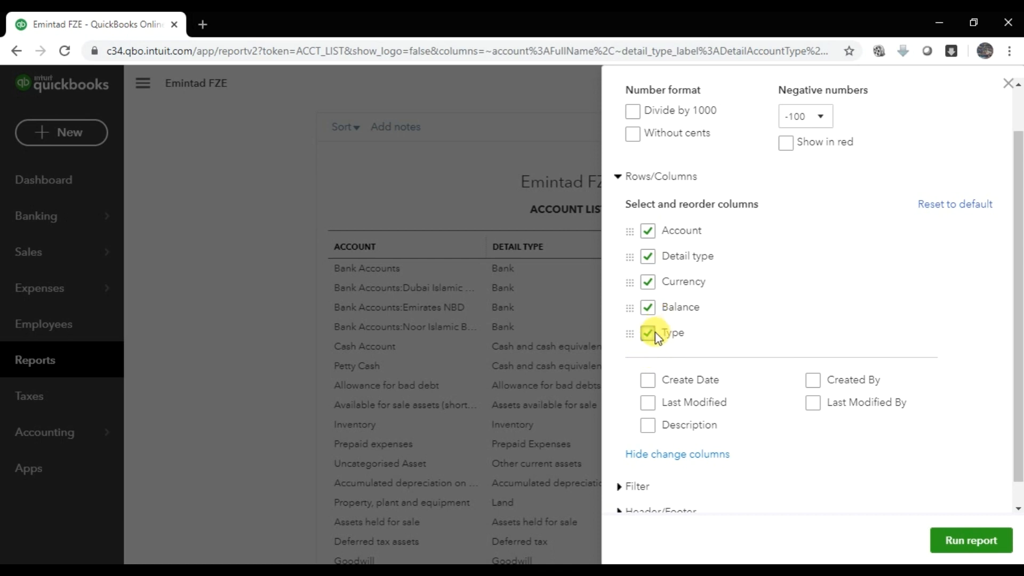
left_click(648, 333)
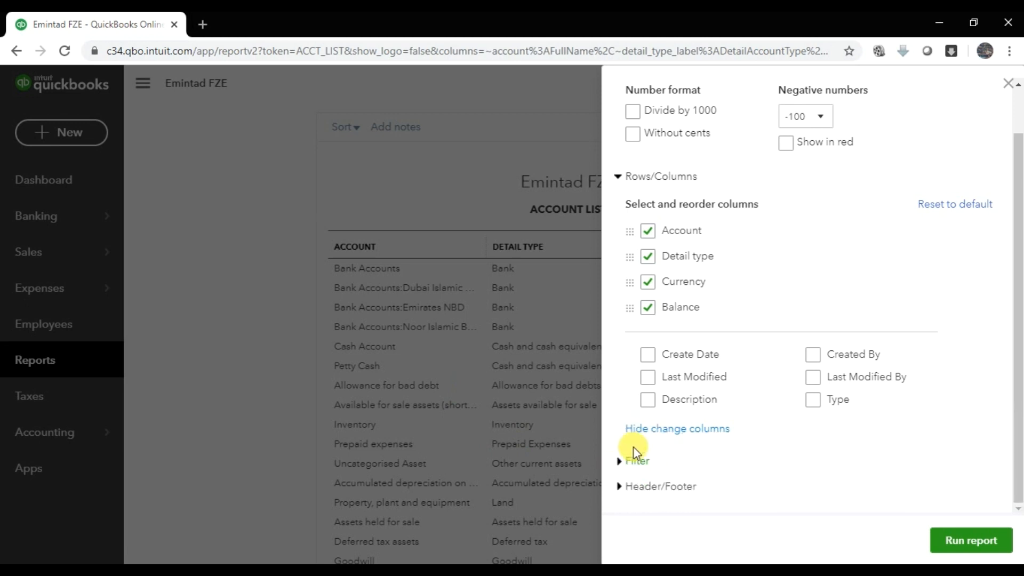
Show the report's filter settings and view the choices for the Deleted filter.
left_click(624, 462)
scroll(655, 410, "down", 3)
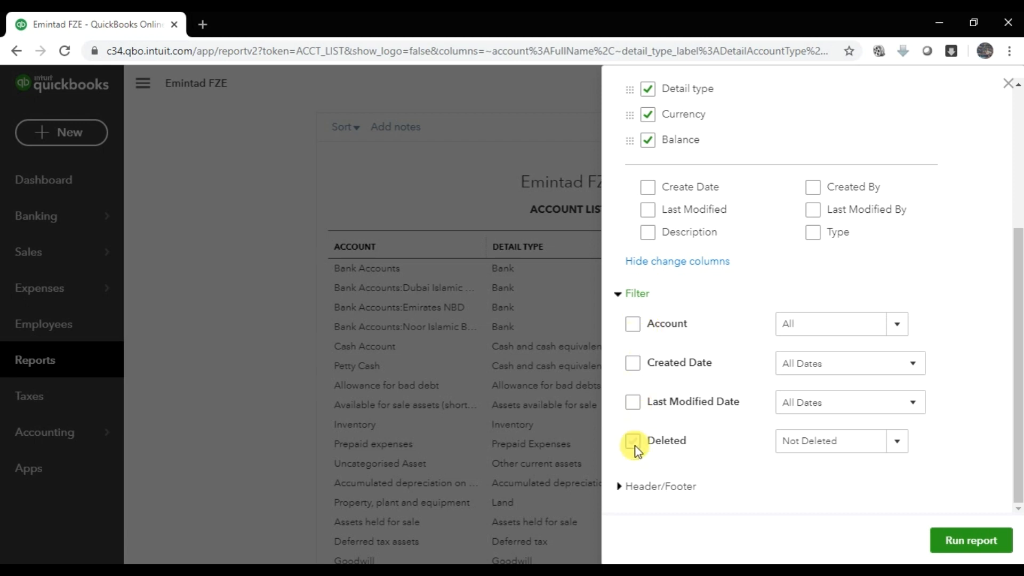
left_click(901, 451)
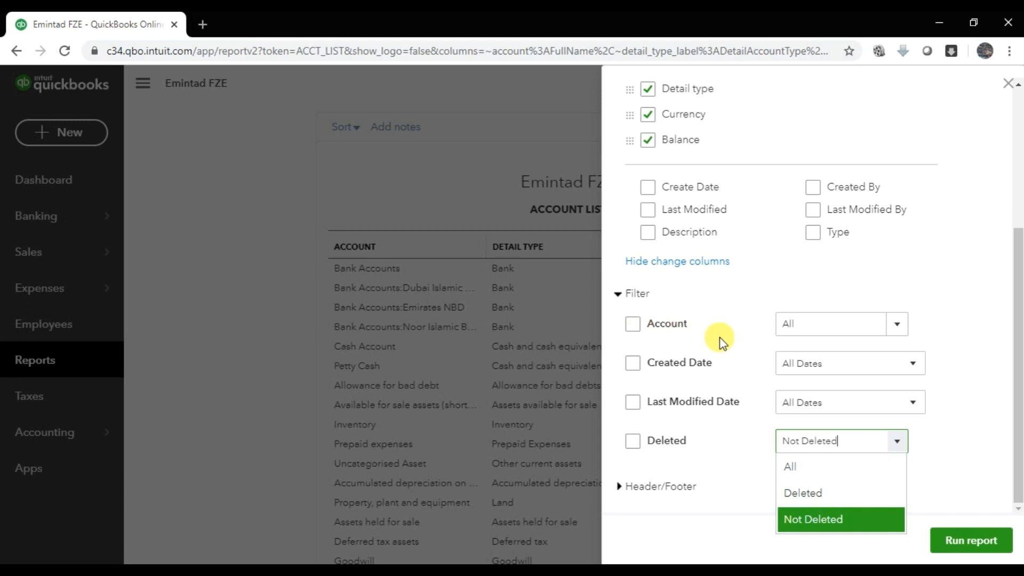
Enable the Account filter, browse its account choices and keep it set to All.
left_click(643, 330)
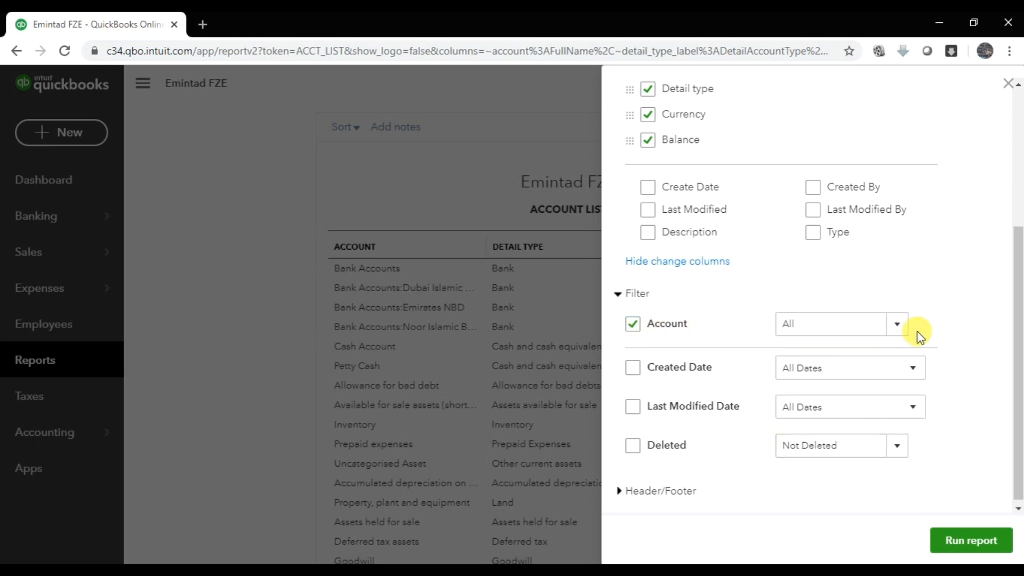
left_click(898, 323)
scroll(738, 192, "down", 5)
scroll(738, 192, "up", 3)
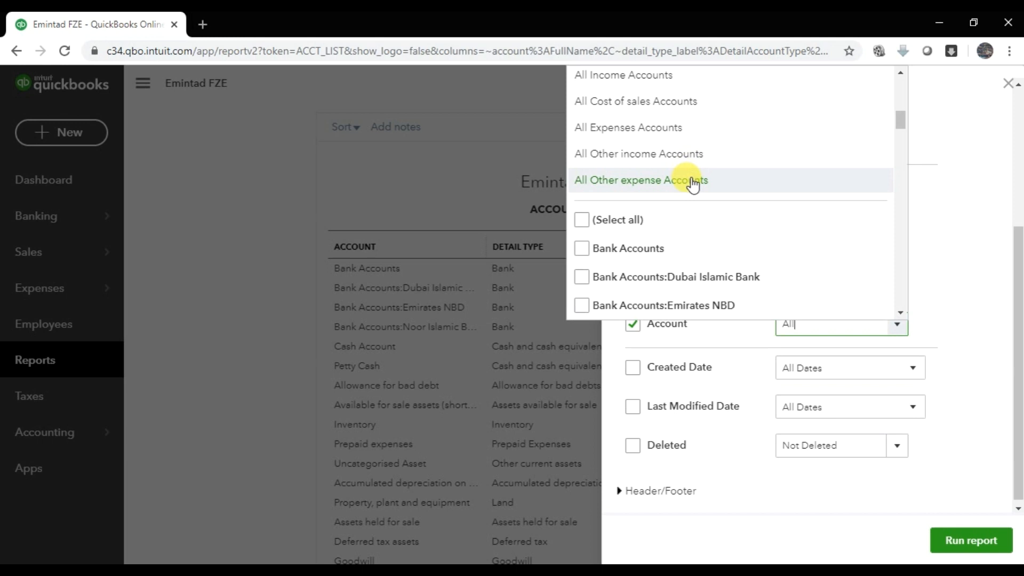
scroll(691, 198, "down", 1)
scroll(691, 206, "down", 7)
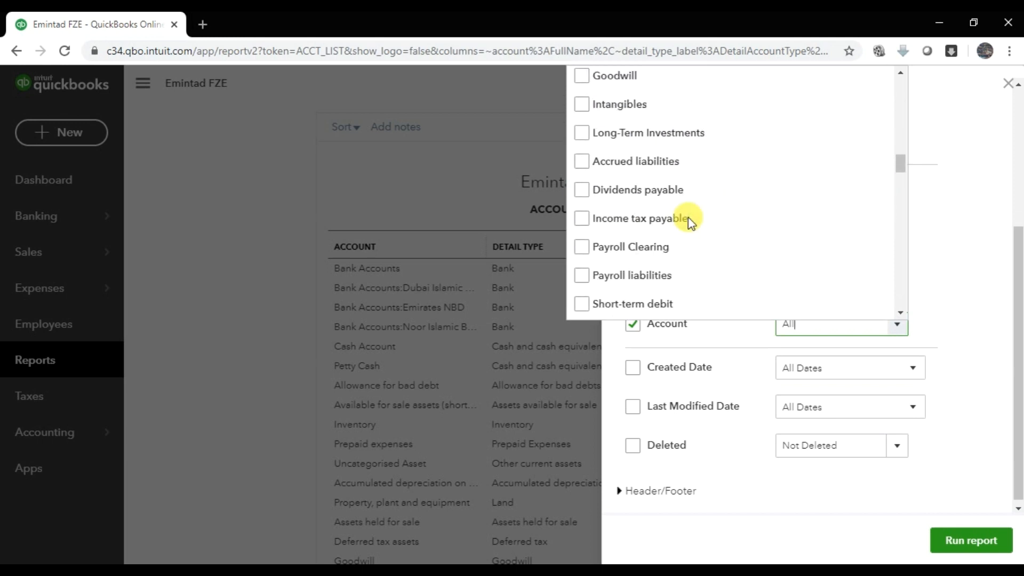
scroll(693, 216, "down", 3)
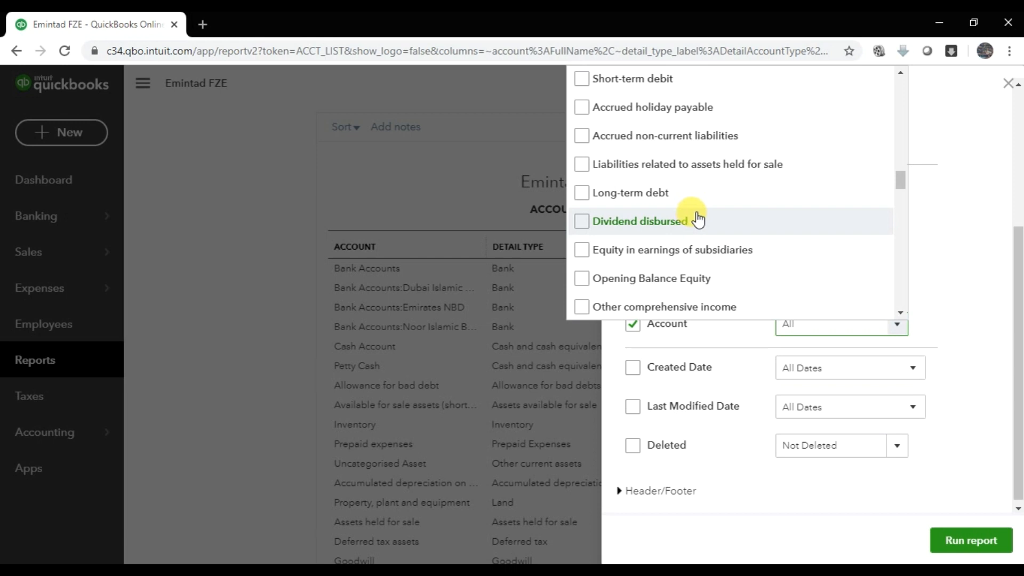
scroll(698, 219, "up", 4)
left_click(962, 231)
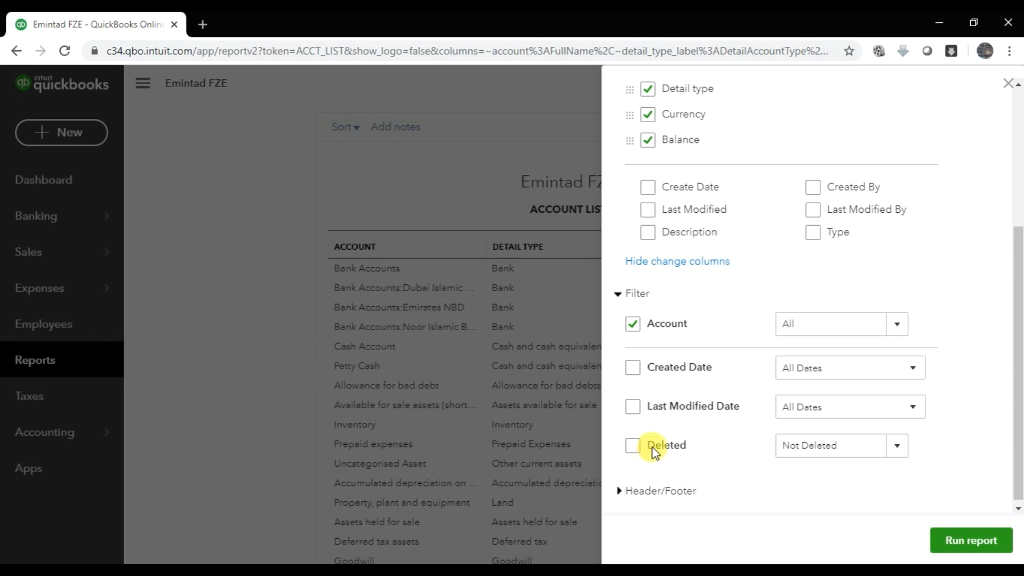
Review the report's header and footer settings, including the report title and alignment options.
scroll(659, 442, "down", 1)
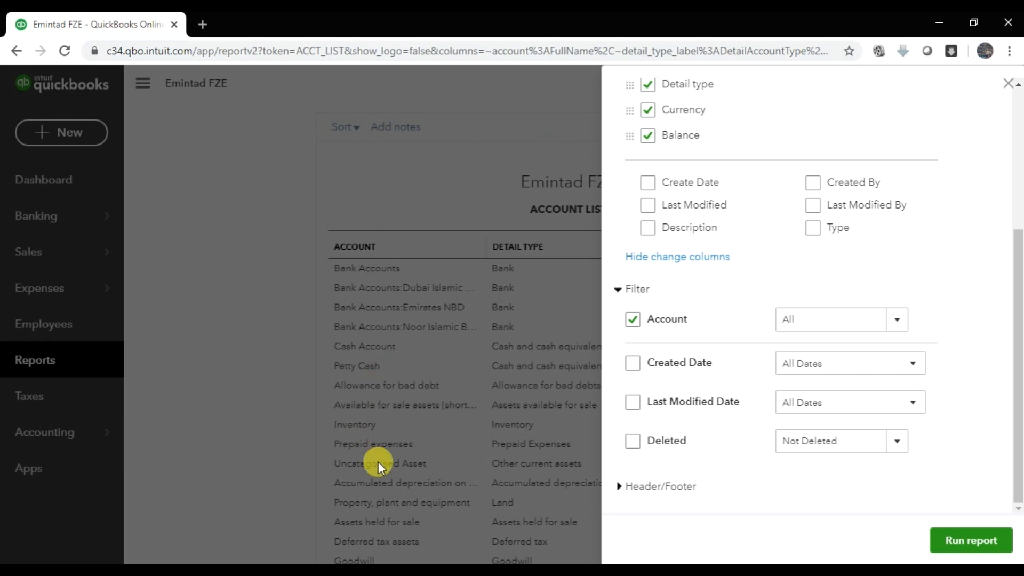
left_click(647, 487)
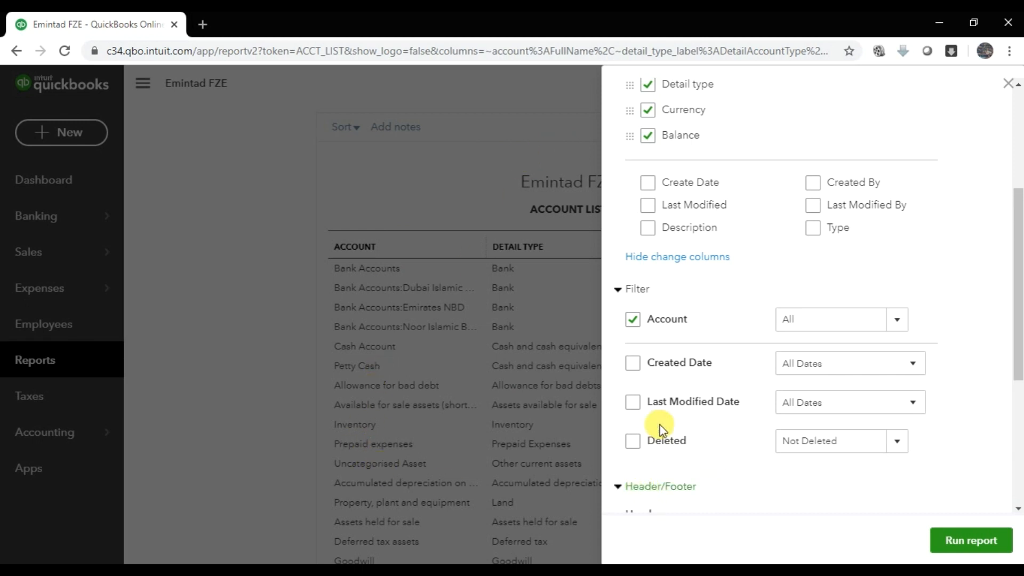
scroll(642, 445, "down", 5)
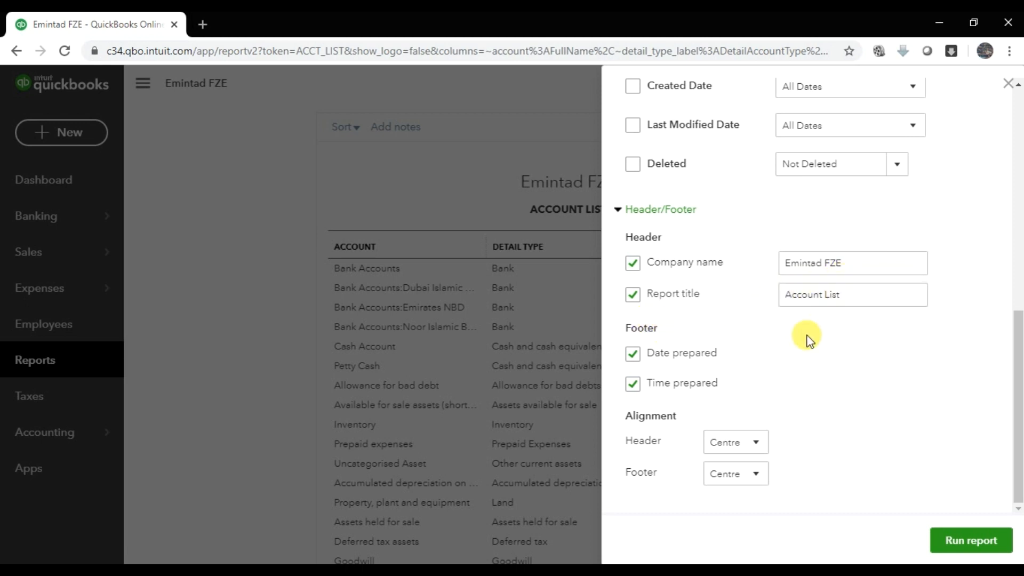
left_click_drag(848, 293, 770, 278)
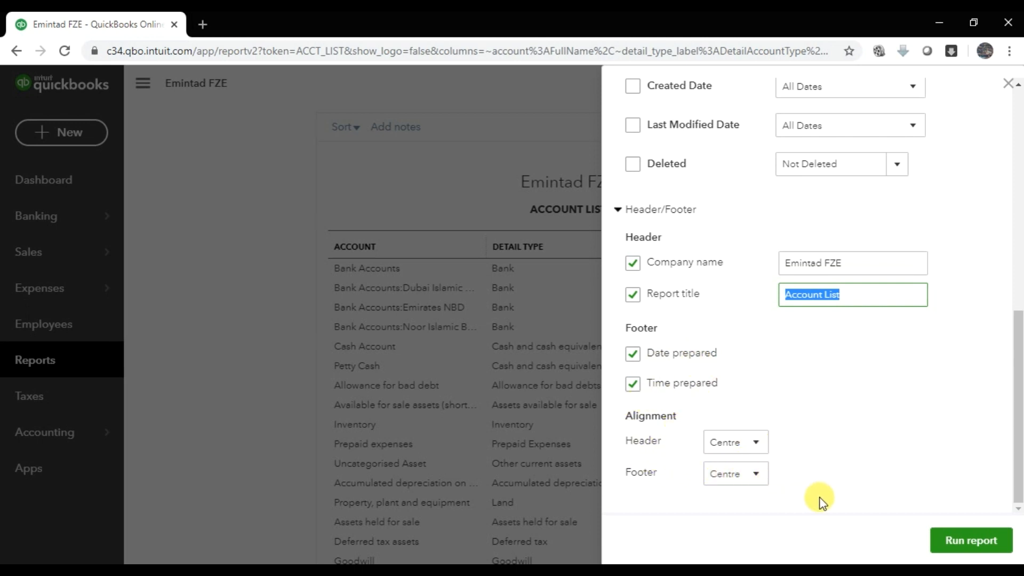
scroll(885, 504, "up", 10)
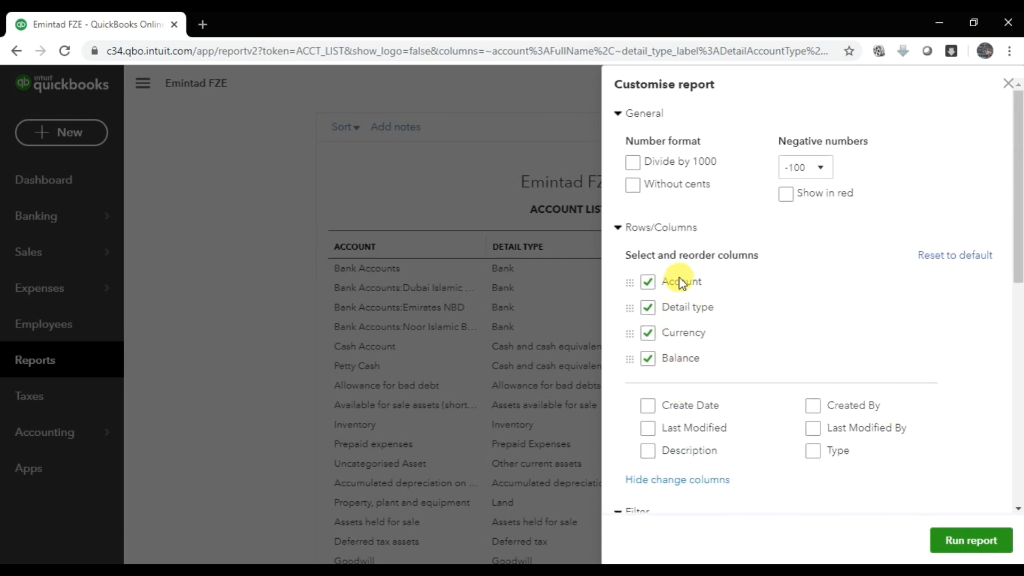
Run the Account List report with the customised columns and Account filter, and look through its rows.
left_click(955, 547)
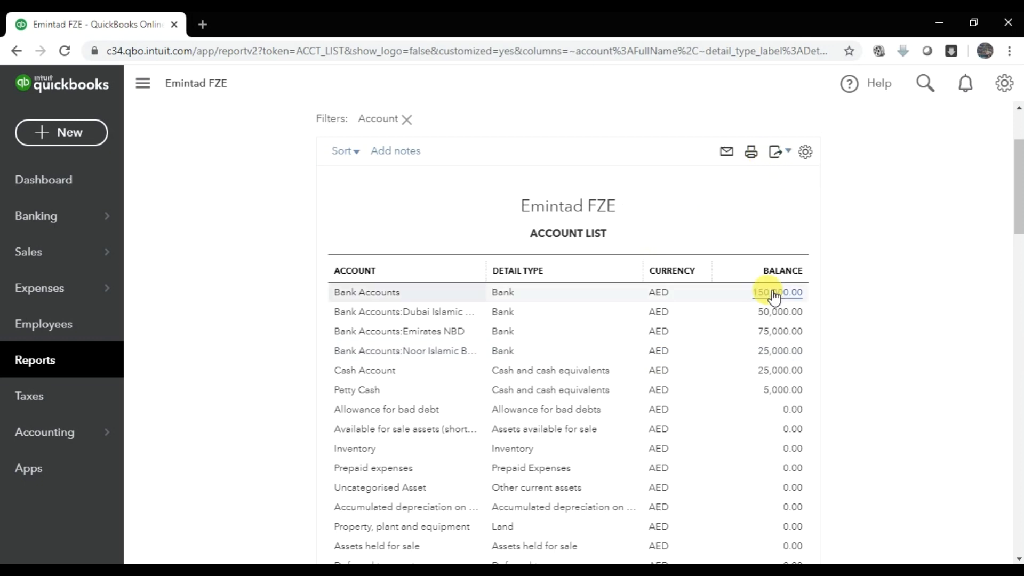
scroll(773, 296, "down", 15)
scroll(775, 304, "up", 8)
scroll(775, 304, "up", 8)
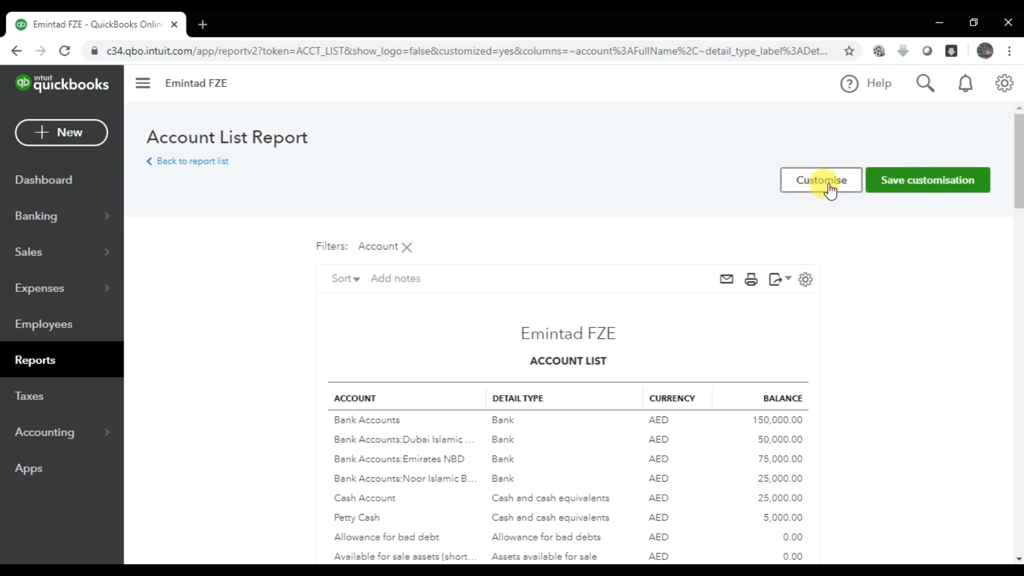
Reopen the report's customisation settings to check them and run the report again.
left_click(828, 183)
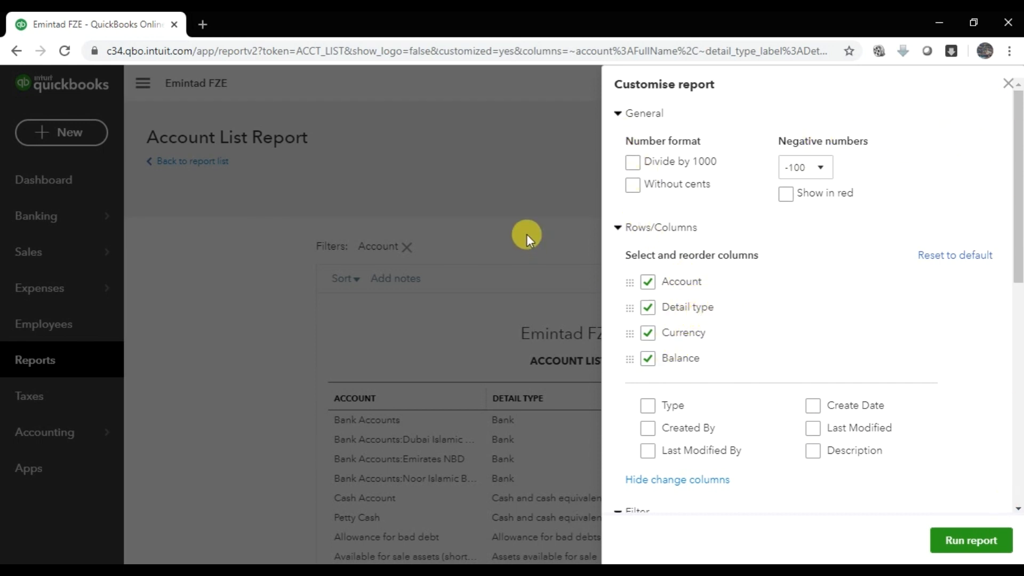
left_click(971, 539)
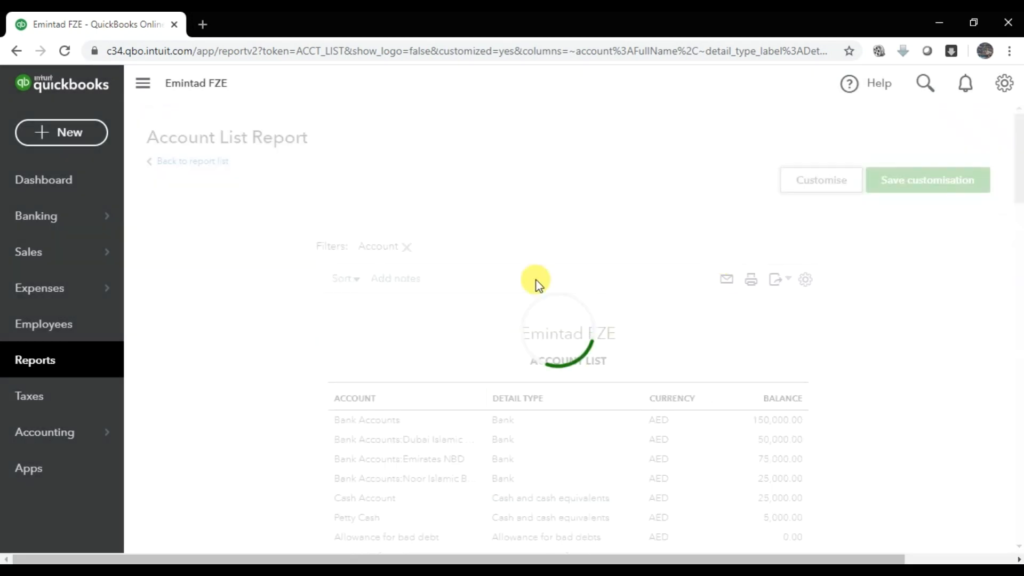
scroll(750, 171, "down", 2)
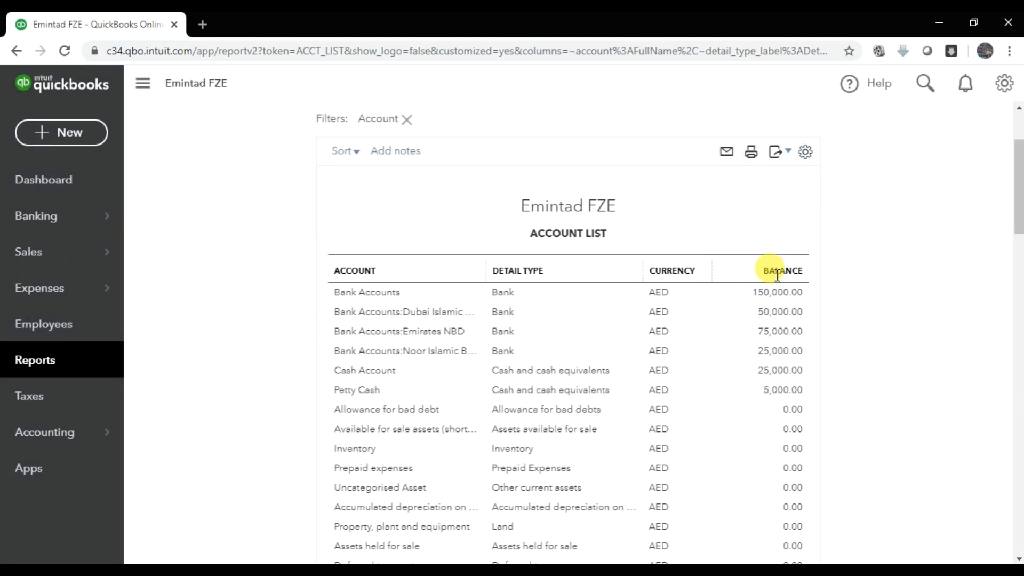
Save the customised Account List as a custom report and look over the saved version.
scroll(773, 268, "up", 2)
left_click(920, 182)
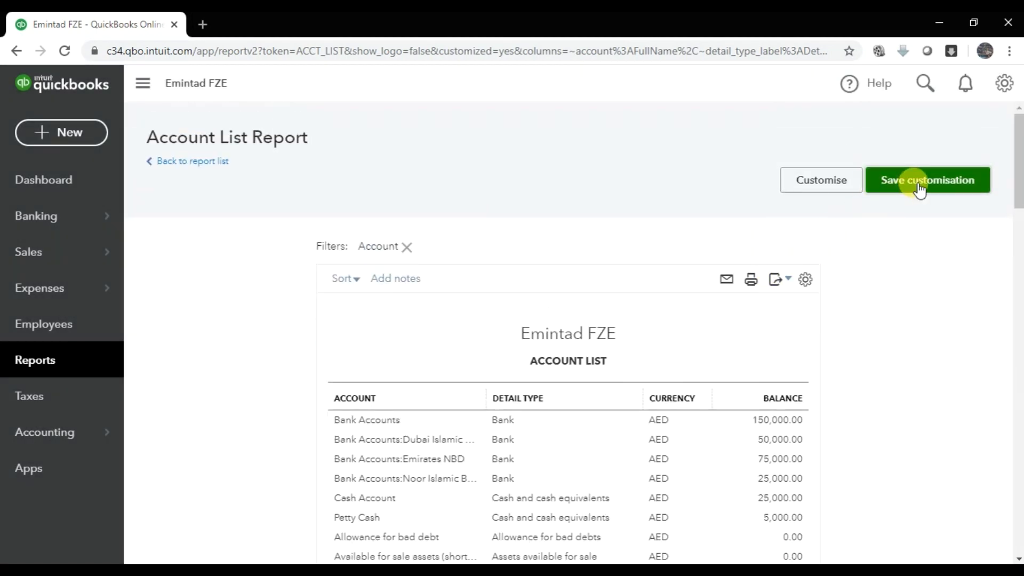
left_click_drag(821, 249, 761, 249)
left_click(942, 426)
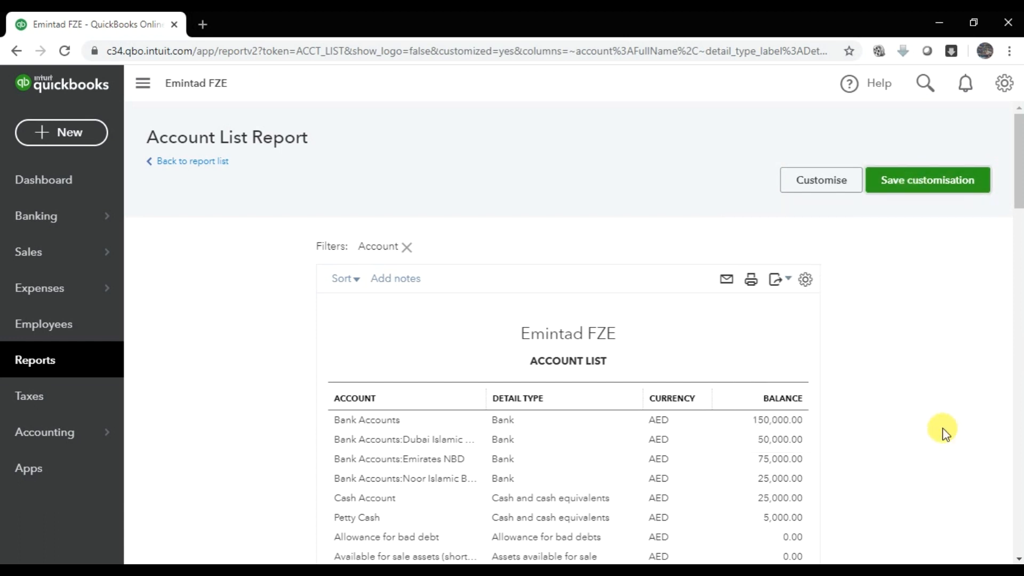
scroll(536, 134, "down", 2)
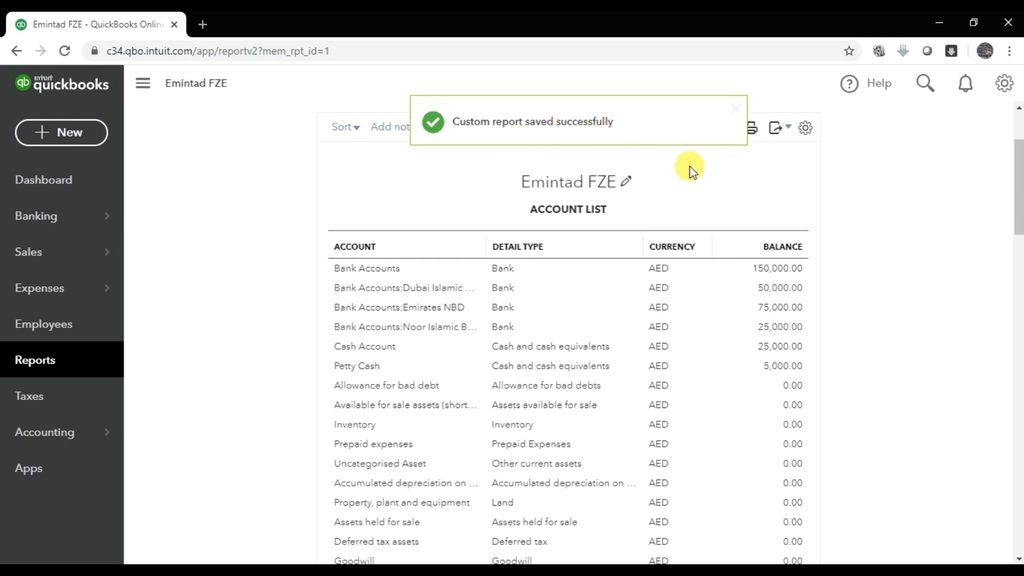
scroll(690, 168, "up", 2)
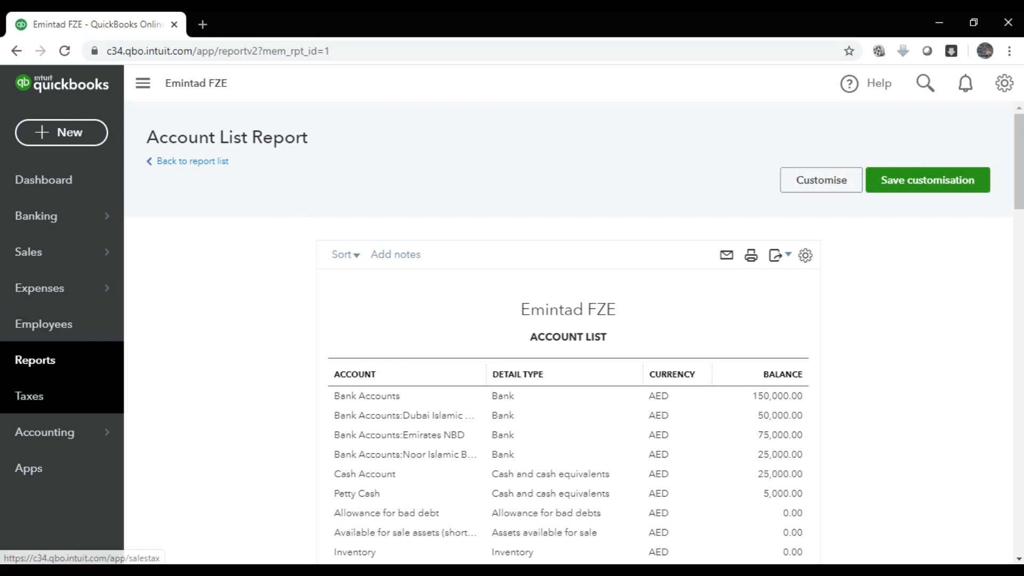
Go to the Reports centre by way of the Dashboard and display the list of custom reports.
mouse_move(68, 440)
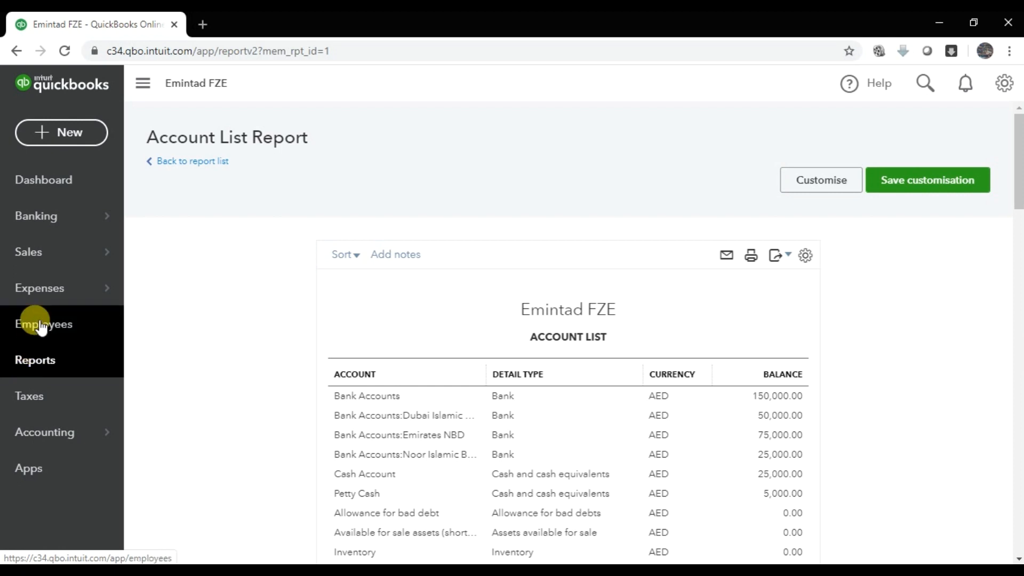
left_click(41, 179)
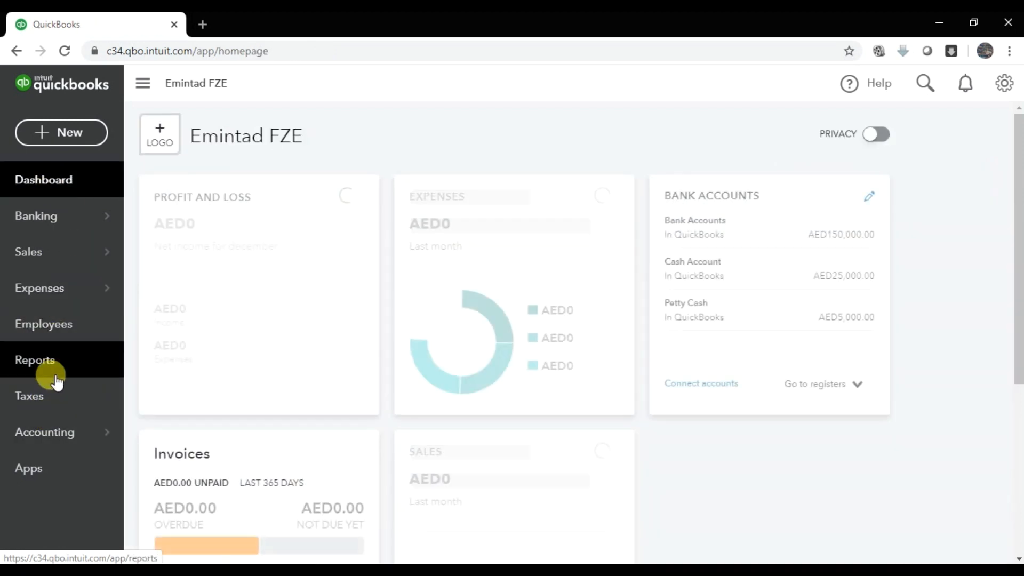
left_click(51, 361)
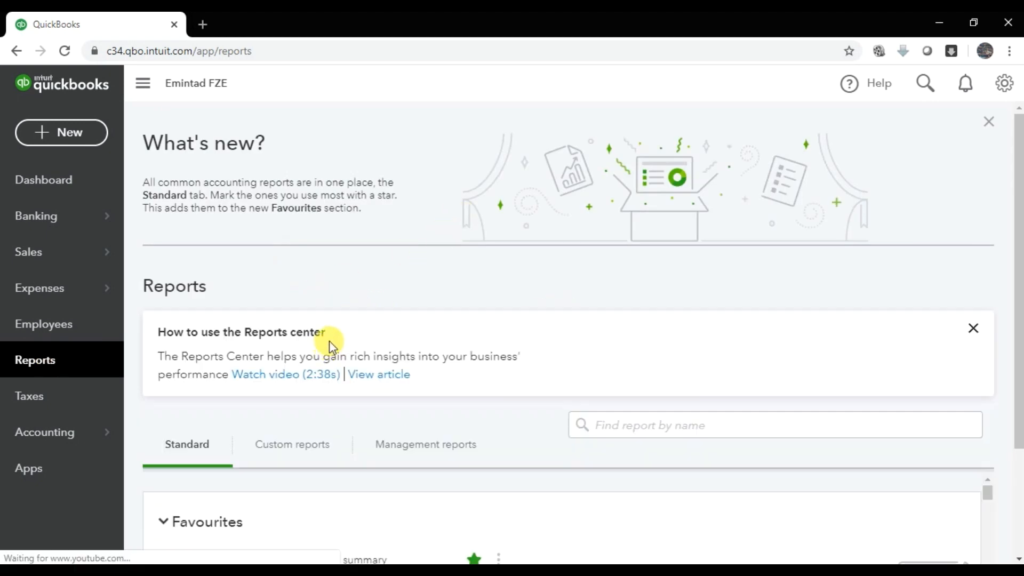
scroll(391, 314, "down", 3)
left_click(293, 303)
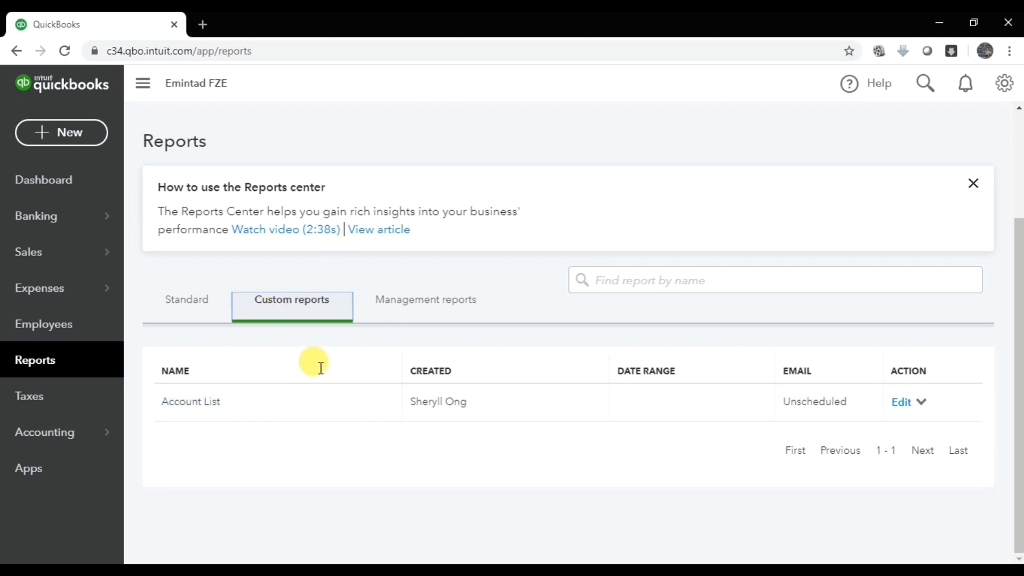
Return to the standard reports, search for "Ac" and open the report Account List : Customised.
left_click(194, 300)
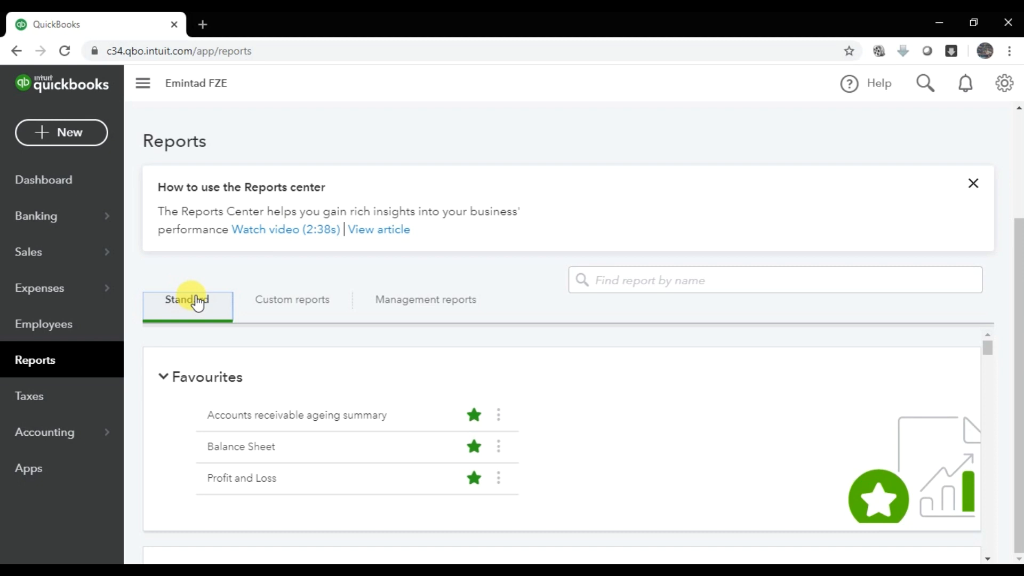
left_click(631, 272)
type("Ac")
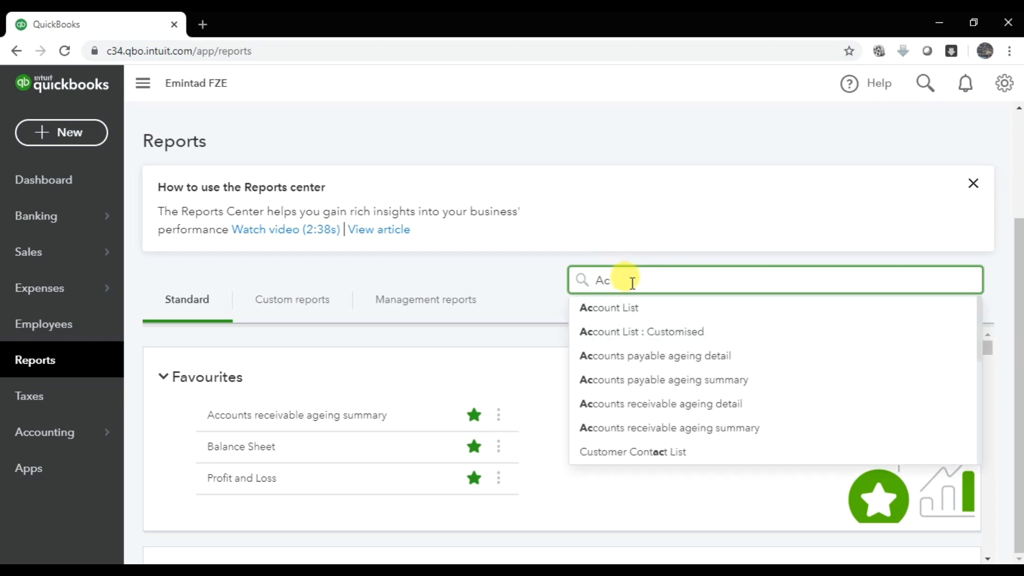
left_click(648, 337)
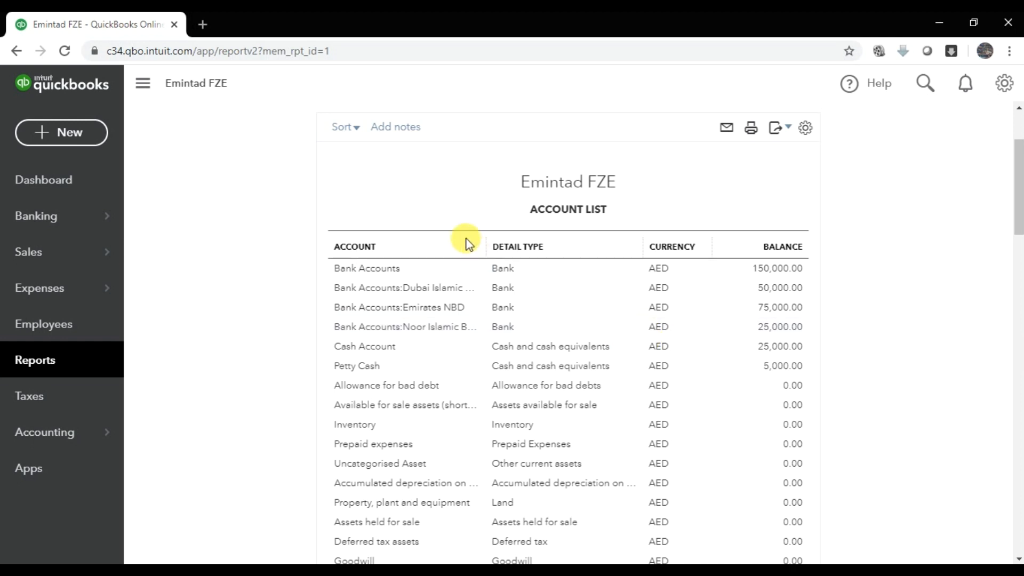
Go back to the report list, search for "acc" and open the standard Account List report.
scroll(454, 248, "up", 3)
left_click(187, 164)
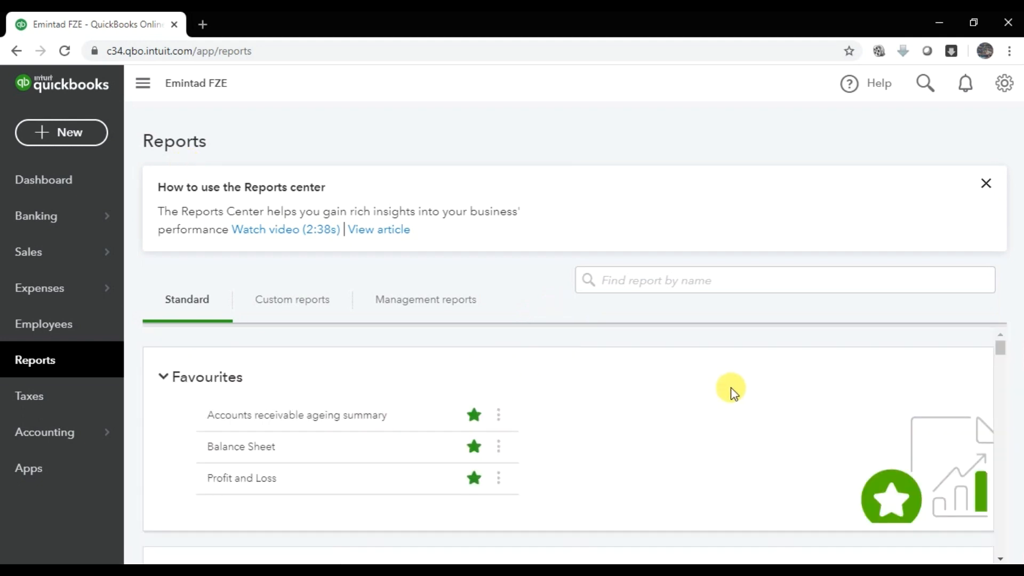
left_click(712, 279)
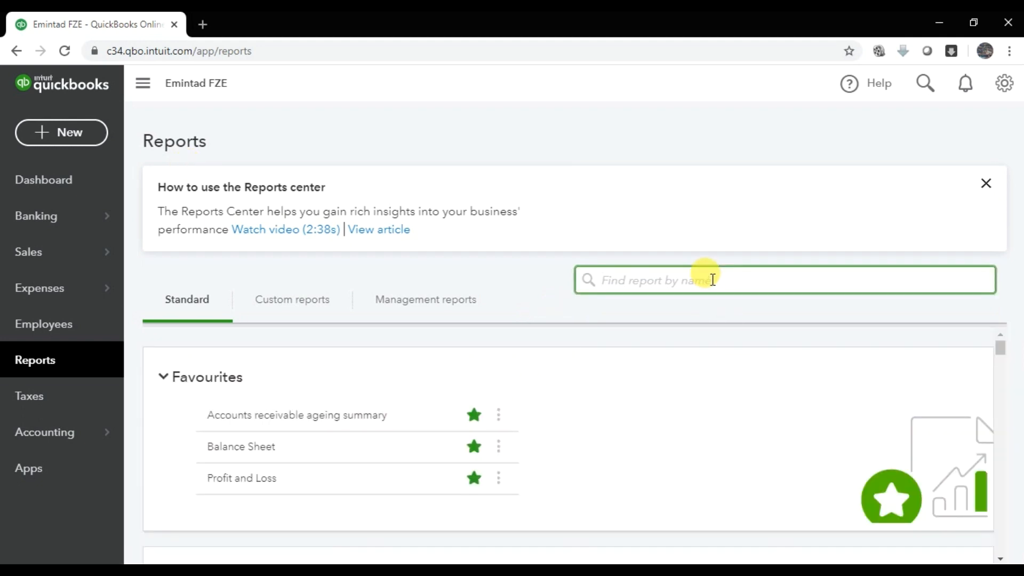
type("acc")
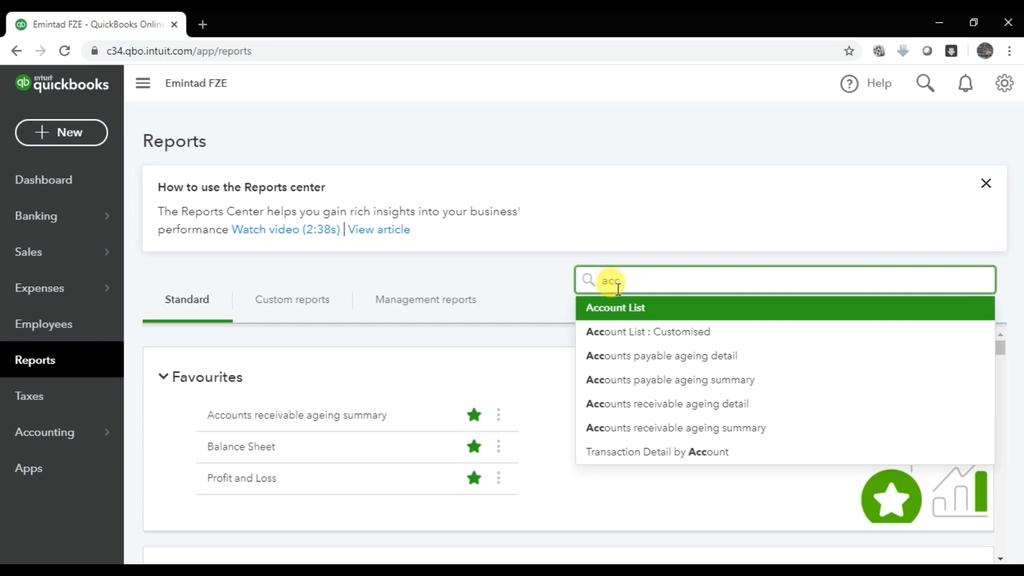
left_click(633, 308)
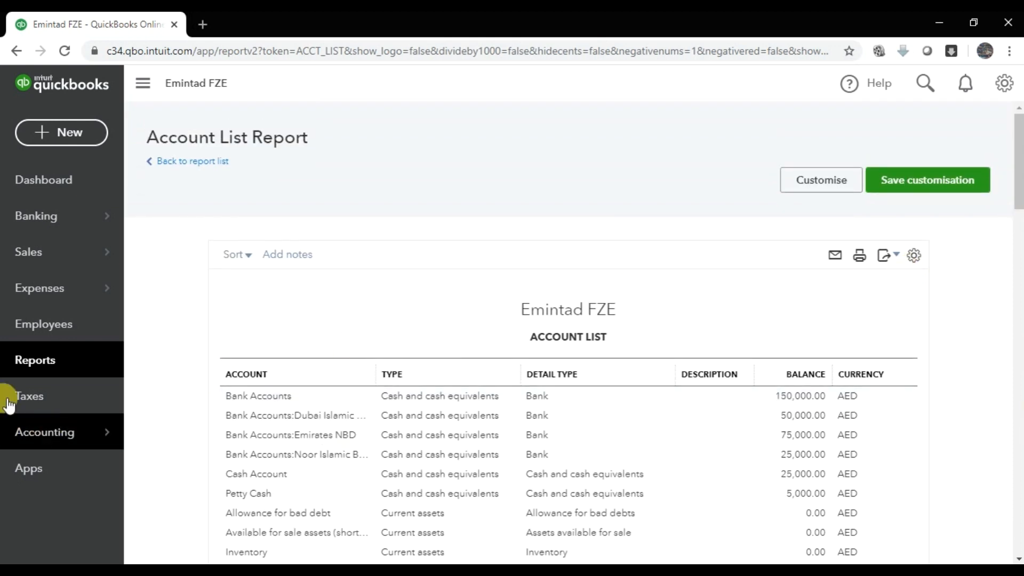
Return to the Reports centre, view the management reports and switch back to the standard reports.
left_click(47, 366)
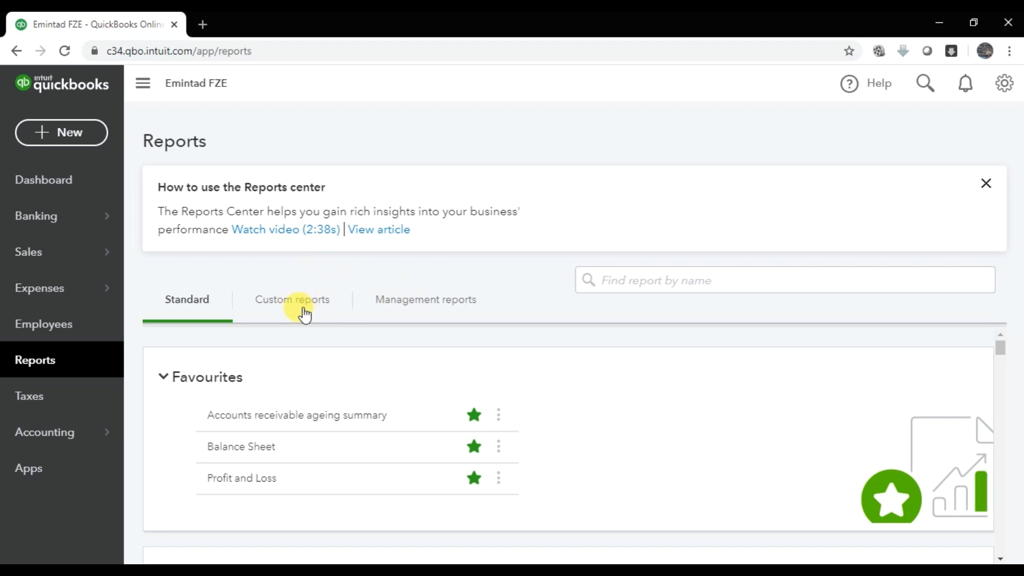
left_click(391, 302)
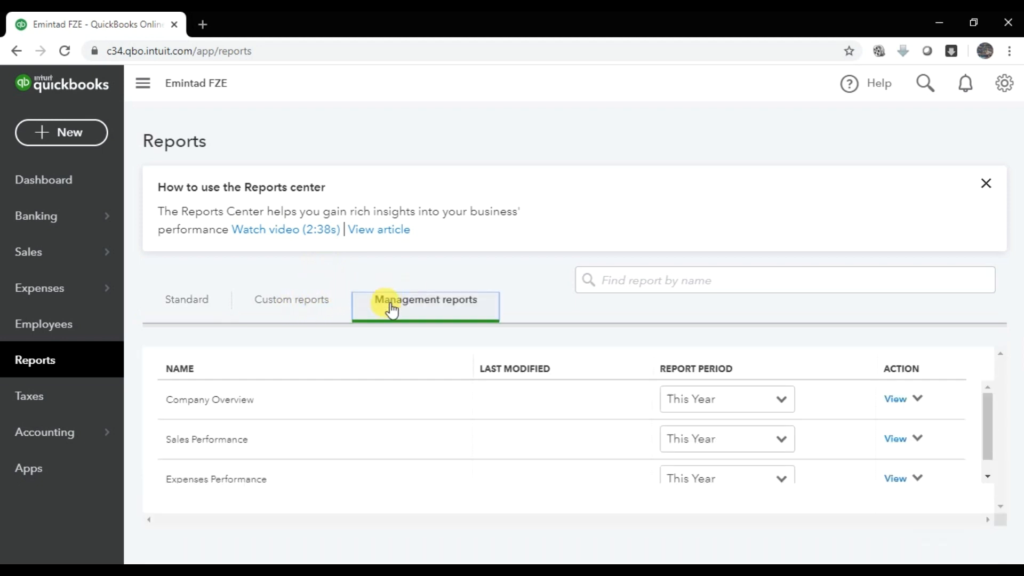
left_click(178, 311)
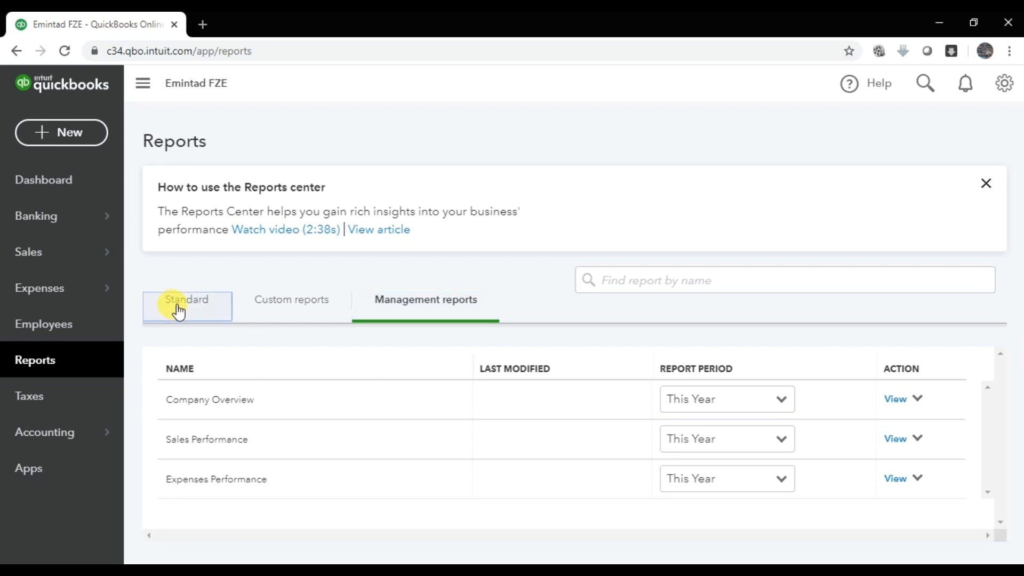
View the list of custom reports, return to the standard reports and look through the list.
left_click(312, 304)
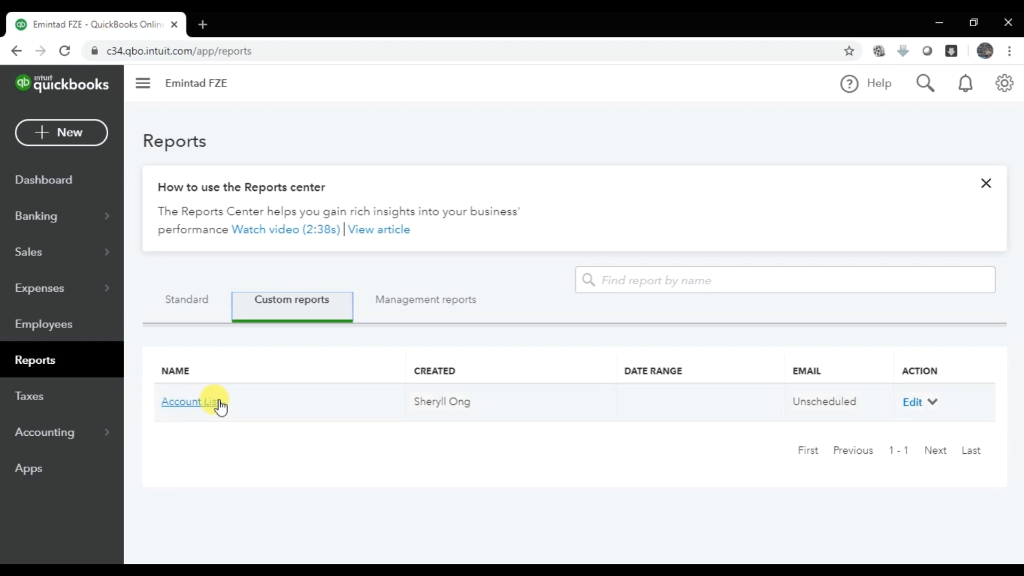
left_click(195, 302)
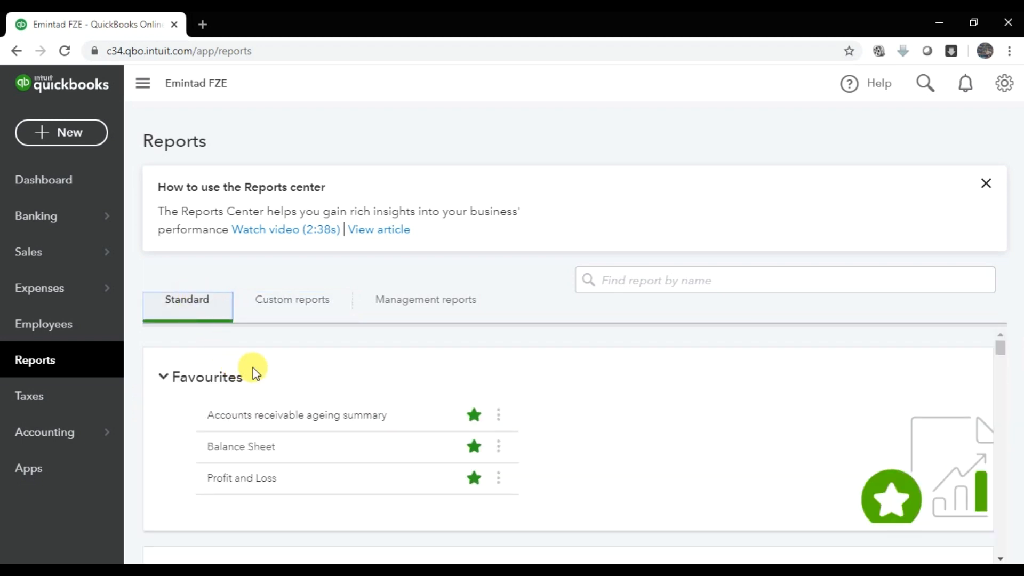
scroll(256, 371, "down", 5)
scroll(277, 392, "down", 6)
scroll(280, 396, "up", 6)
scroll(283, 404, "up", 5)
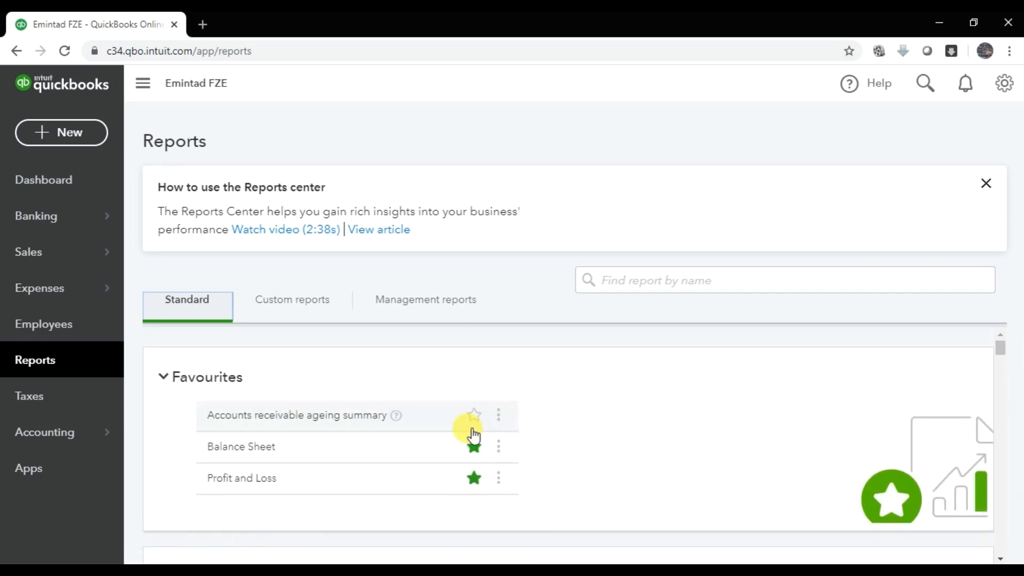
Add the Statement of Cash Flows report to the favourites and return to the Favourites list.
left_click(473, 481)
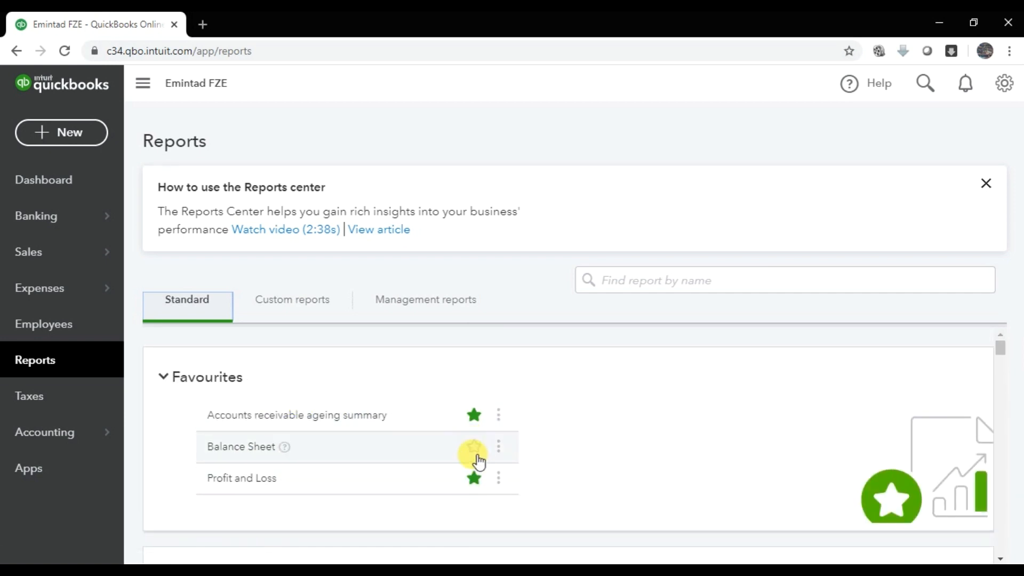
scroll(481, 485, "down", 10)
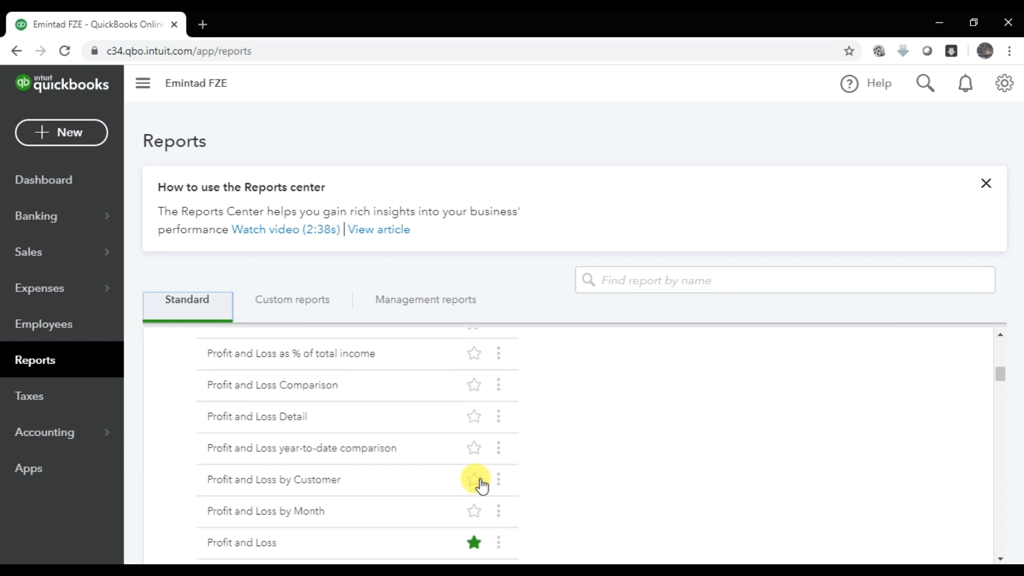
scroll(481, 480, "up", 8)
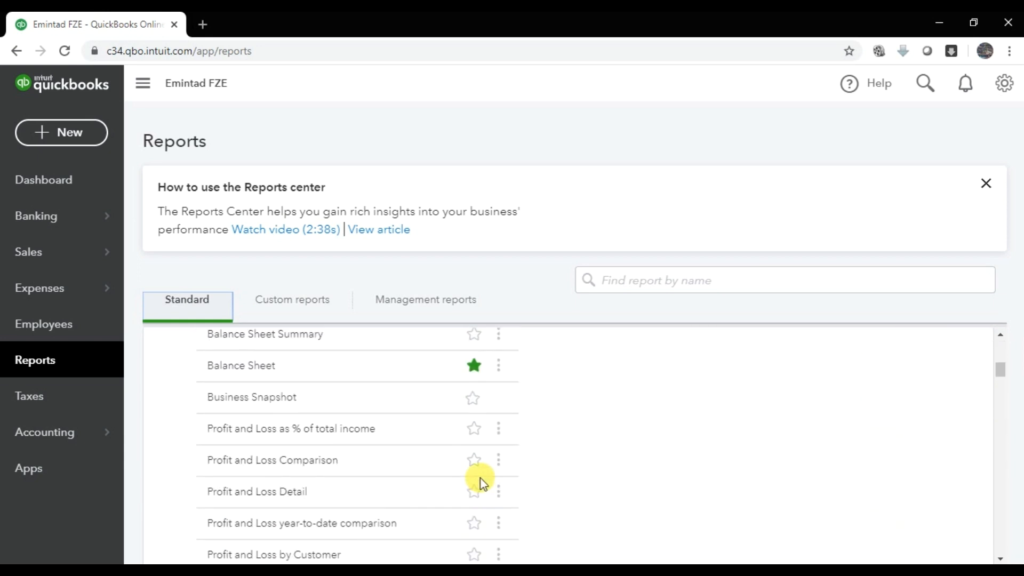
scroll(481, 478, "down", 1)
left_click(481, 478)
scroll(480, 478, "down", 3)
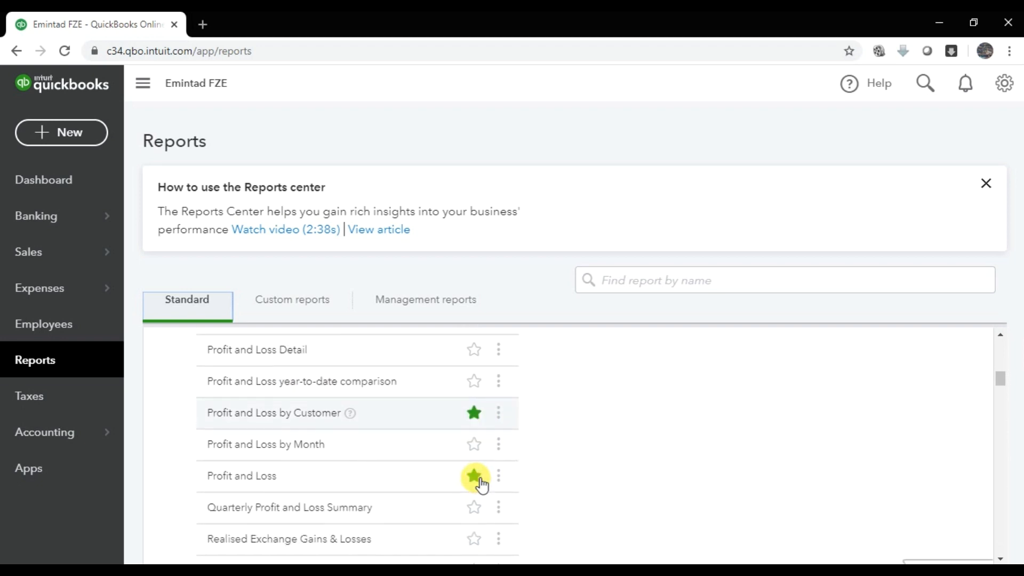
scroll(309, 498, "down", 2)
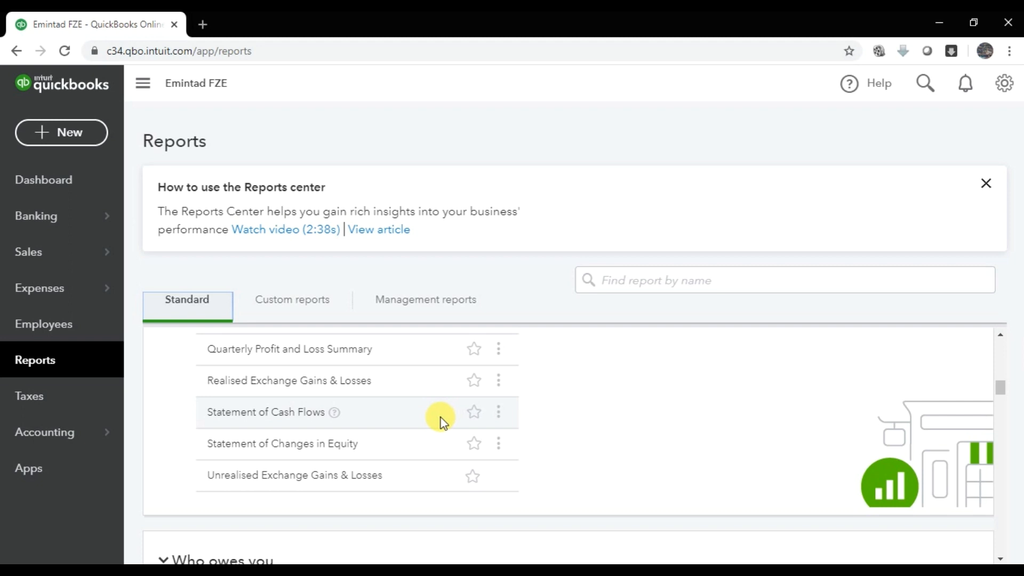
left_click(474, 413)
scroll(536, 439, "up", 10)
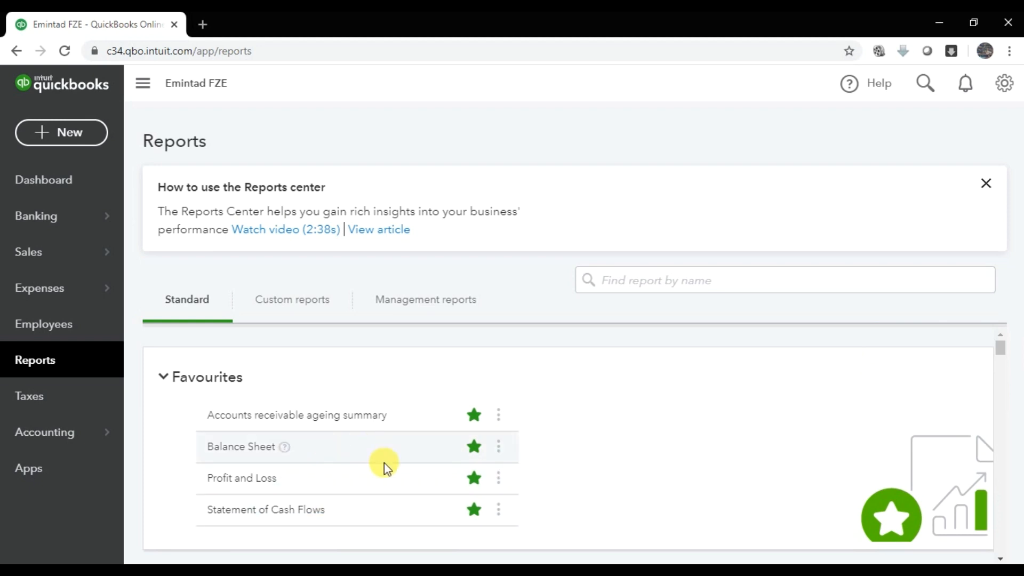
Search the reports for "purc" and open the report Open Purchase Order Detail.
scroll(274, 418, "down", 10)
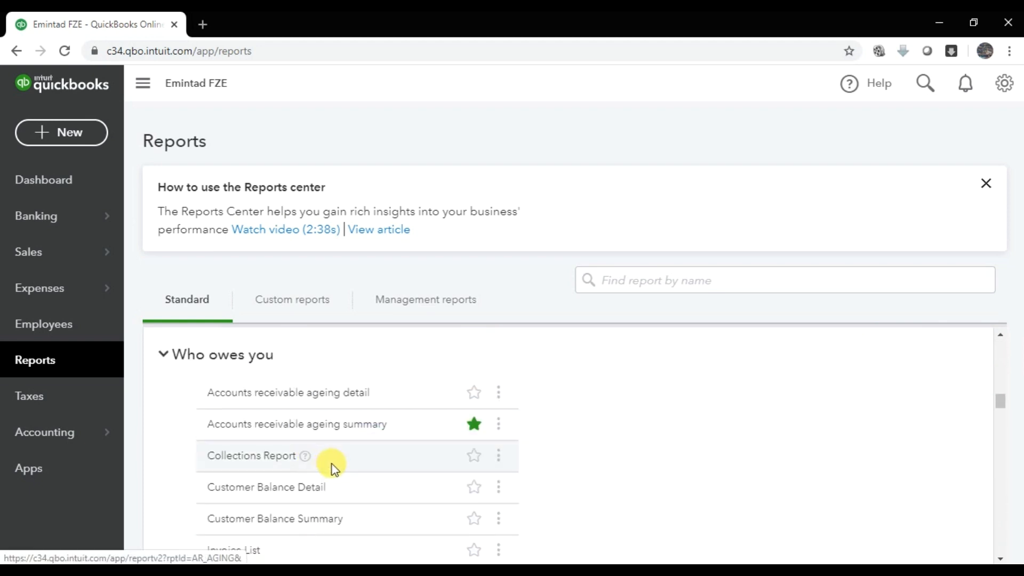
left_click(674, 290)
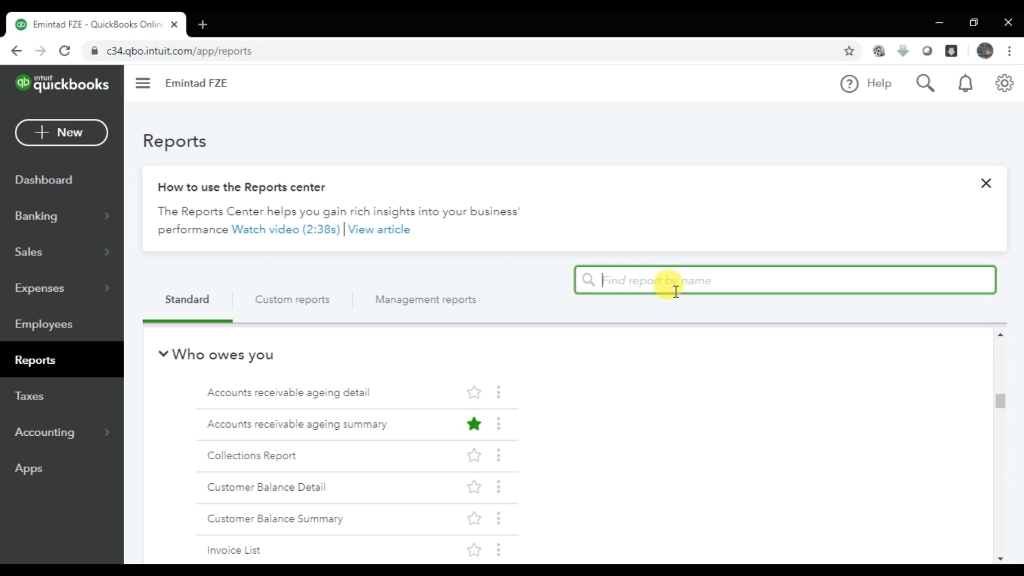
type("purc")
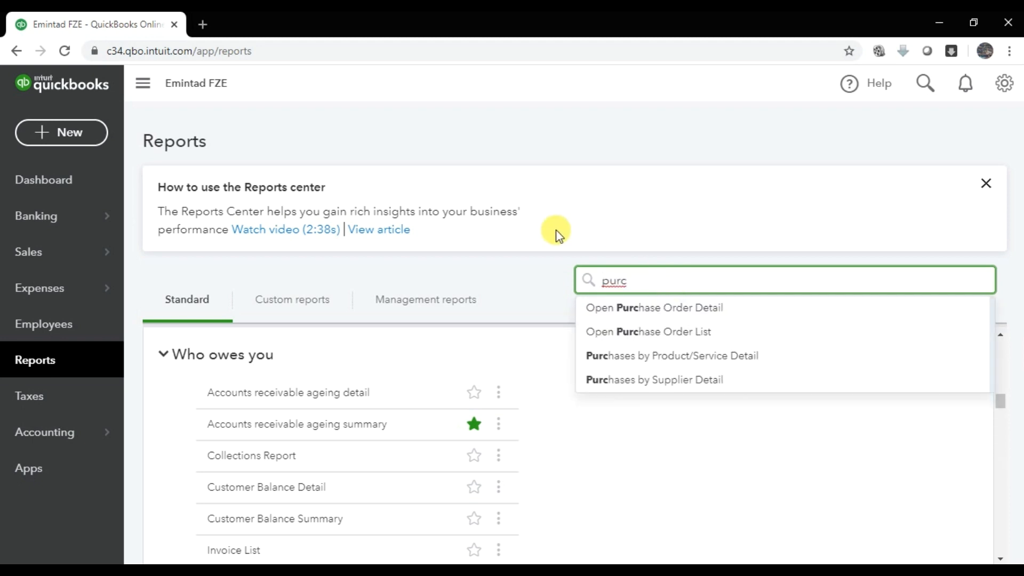
left_click(658, 316)
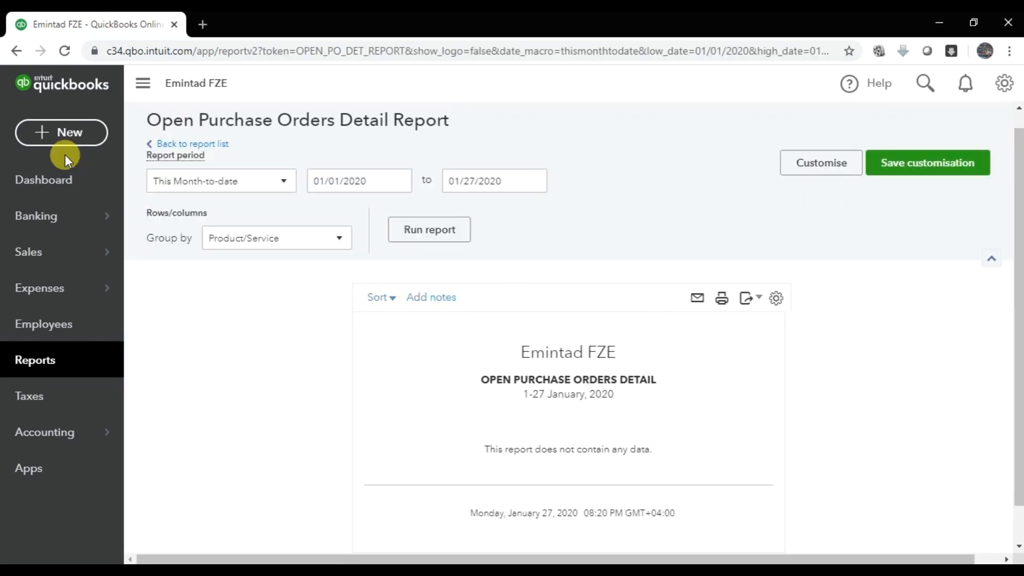
Return to the Dashboard and open the Chart of Accounts.
left_click(57, 179)
mouse_move(65, 211)
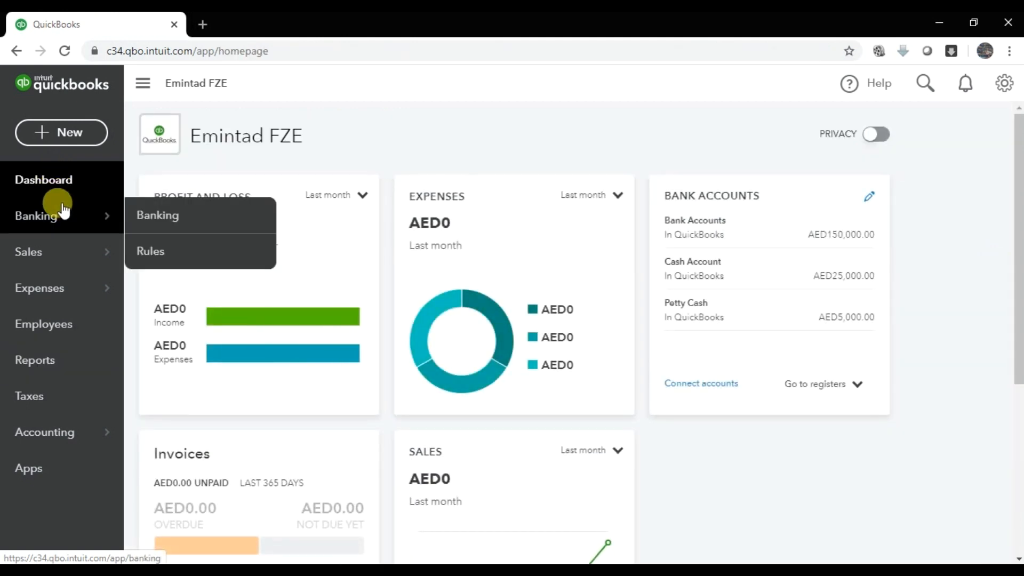
mouse_move(115, 439)
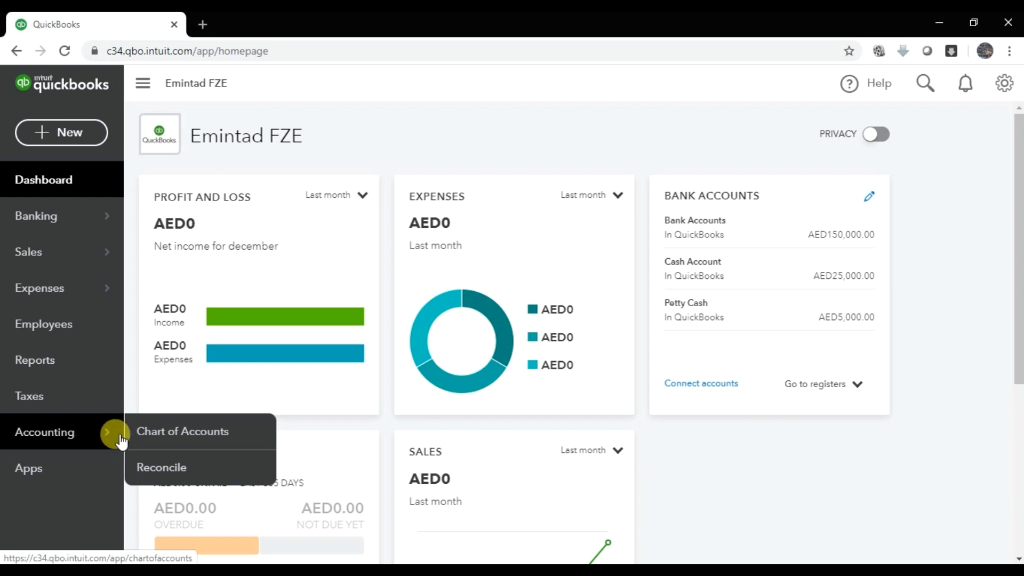
left_click(165, 434)
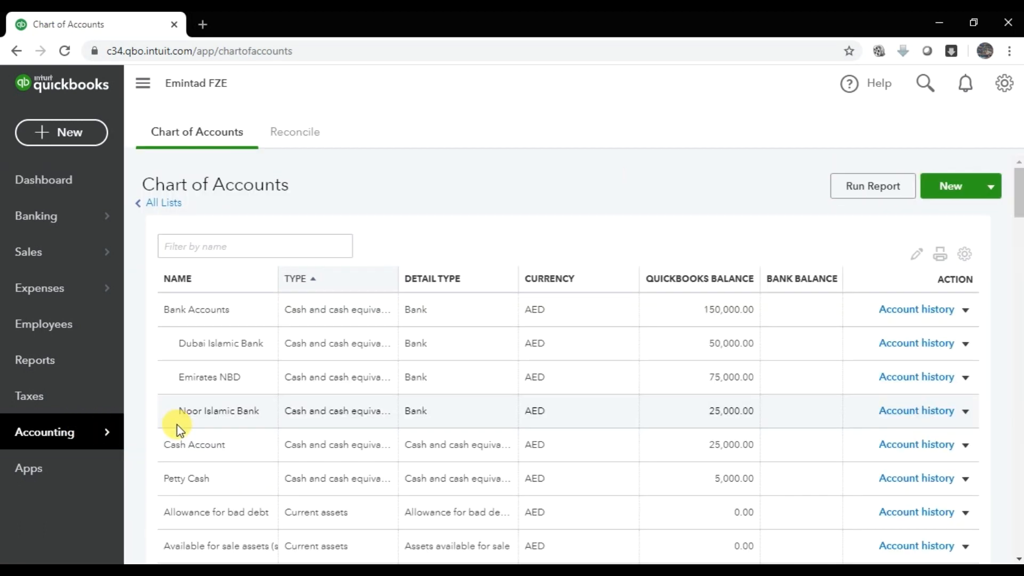
Open the Bank Accounts account for editing, review its account type and name, and close it without saving.
left_click(965, 310)
left_click(902, 359)
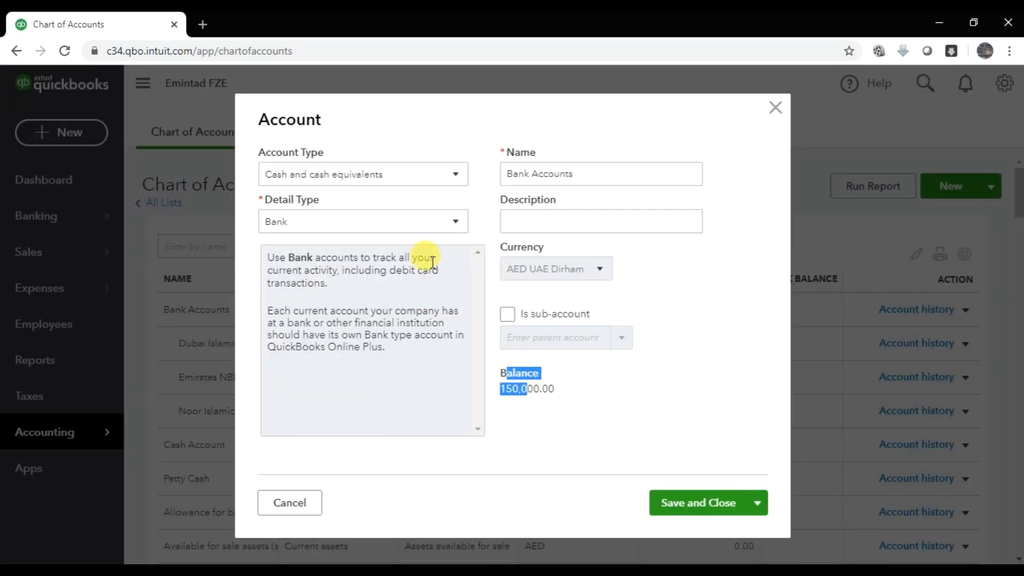
left_click(361, 183)
left_click(360, 176)
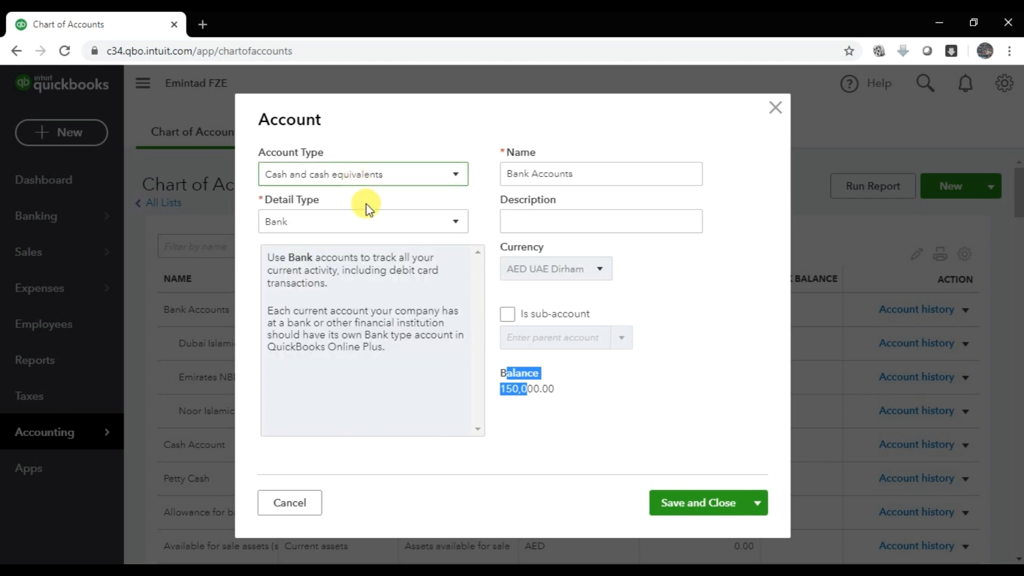
left_click_drag(581, 173, 526, 168)
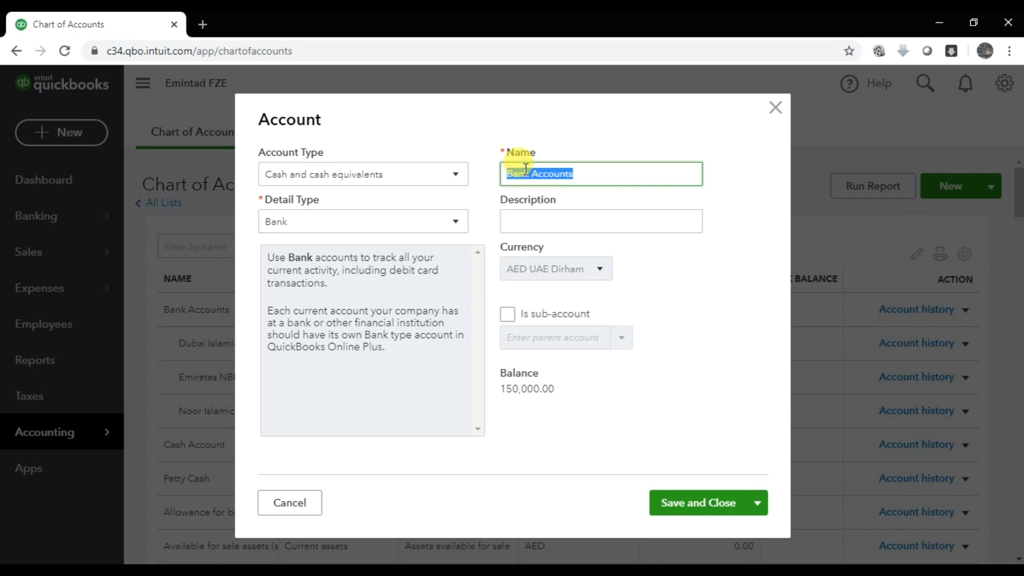
left_click(775, 109)
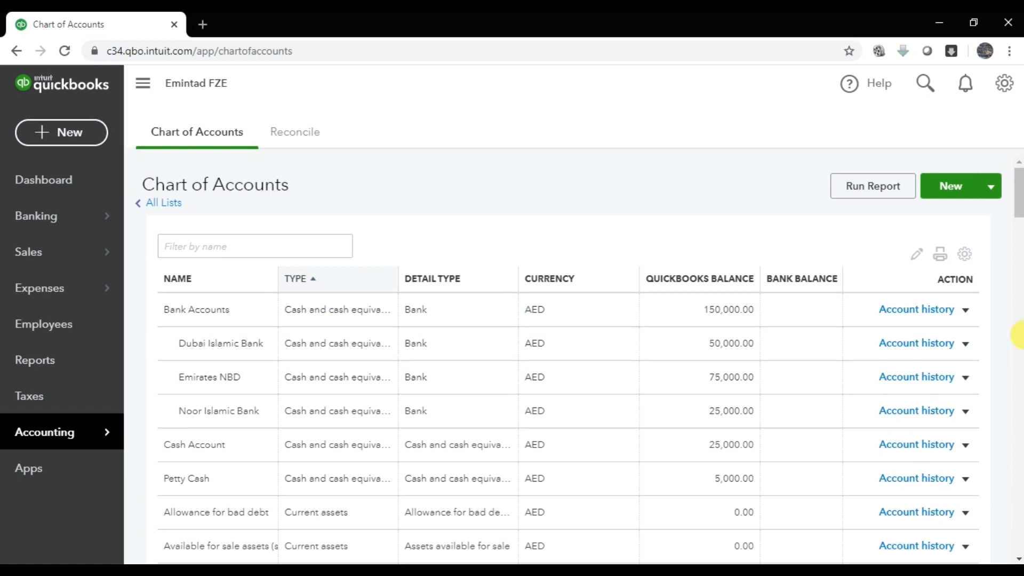
Run the account report for the Dubai Islamic Bank sub-account.
left_click(967, 344)
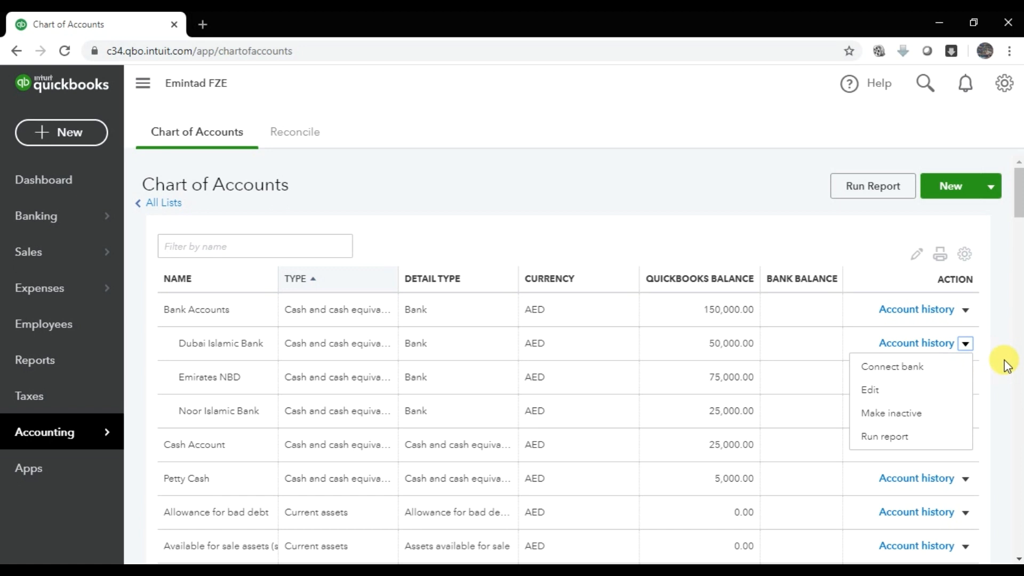
left_click(925, 441)
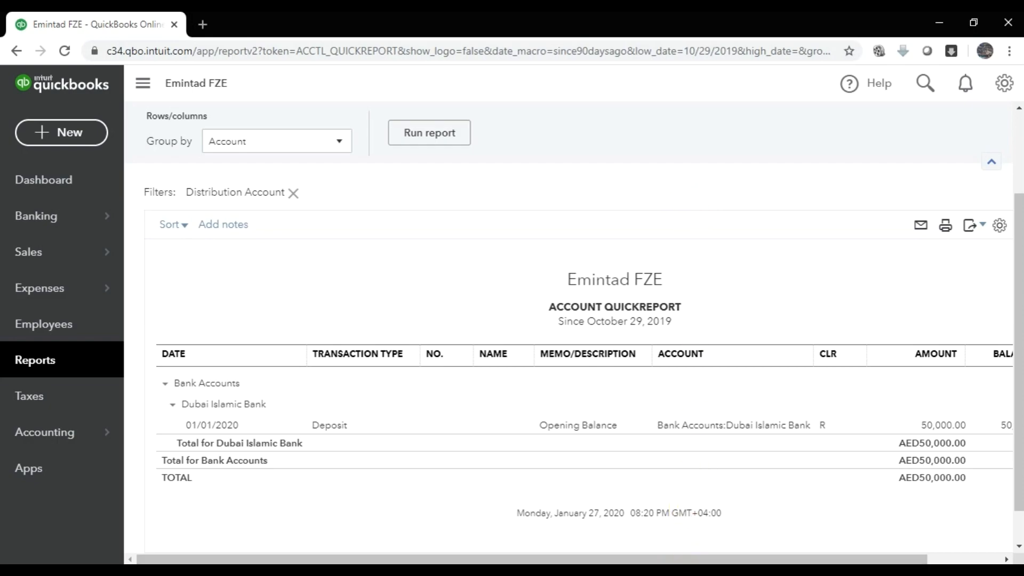
Switch to the course outline PDF in Adobe Acrobat Reader and review the Lesson 1 and Lesson 2 topics, selecting their text.
left_click(640, 569)
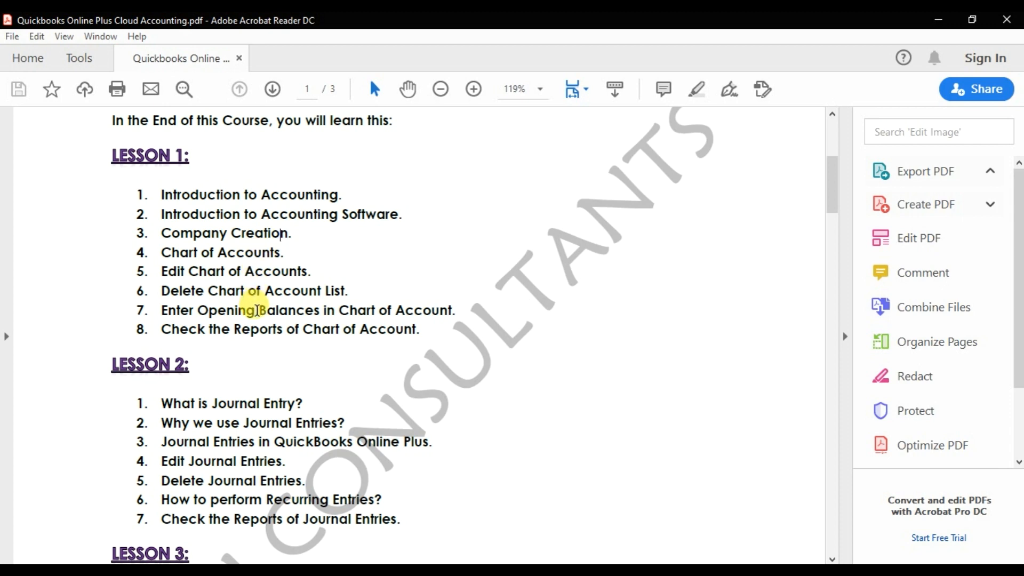
left_click_drag(257, 309, 344, 330)
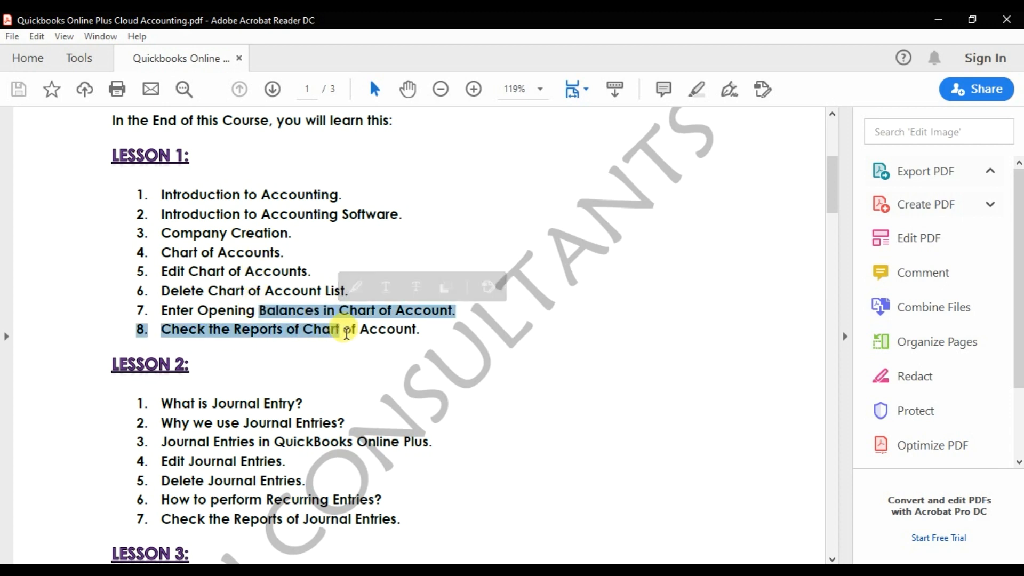
left_click_drag(162, 289, 235, 286)
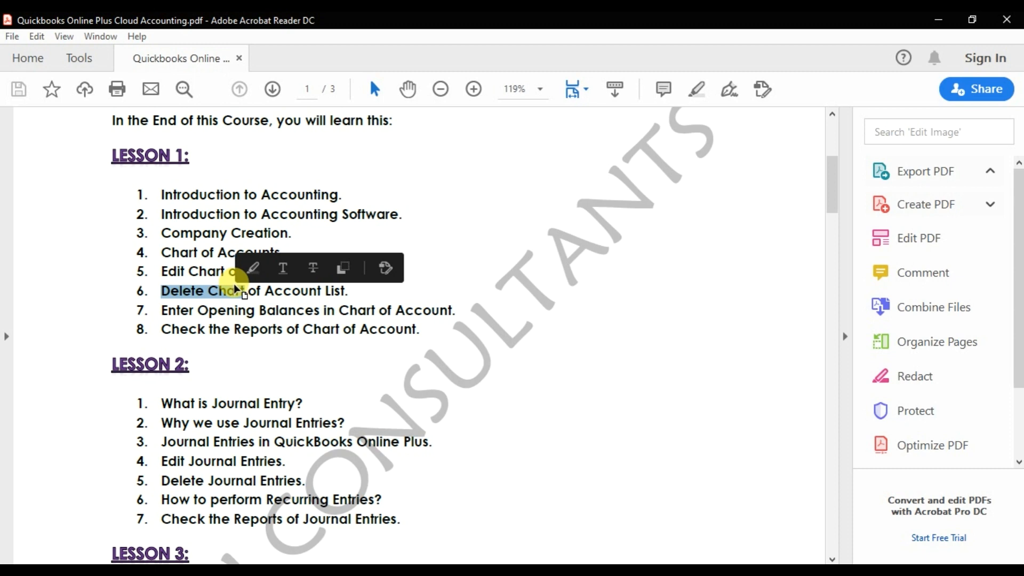
scroll(235, 288, "down", 3)
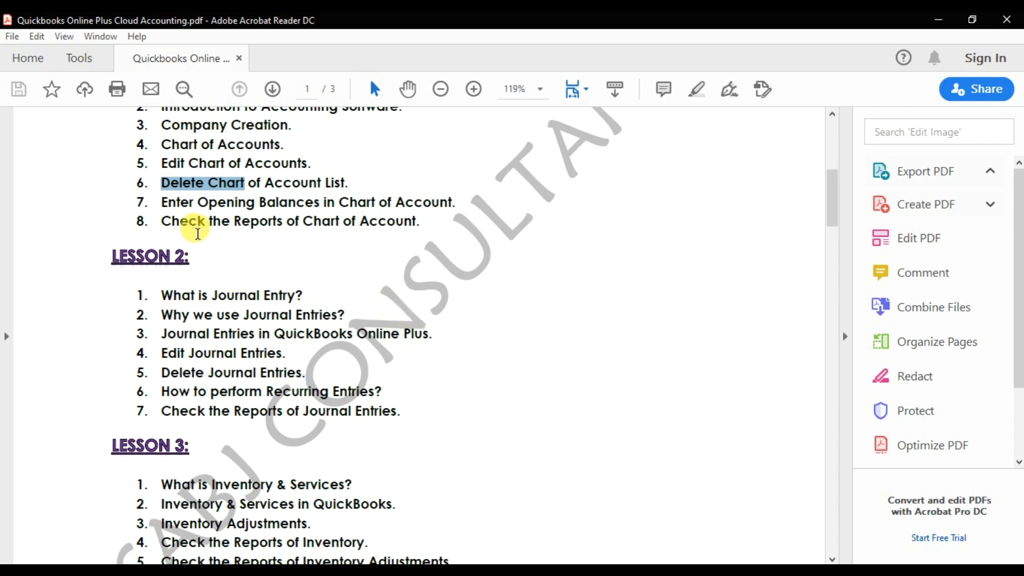
left_click_drag(173, 293, 455, 402)
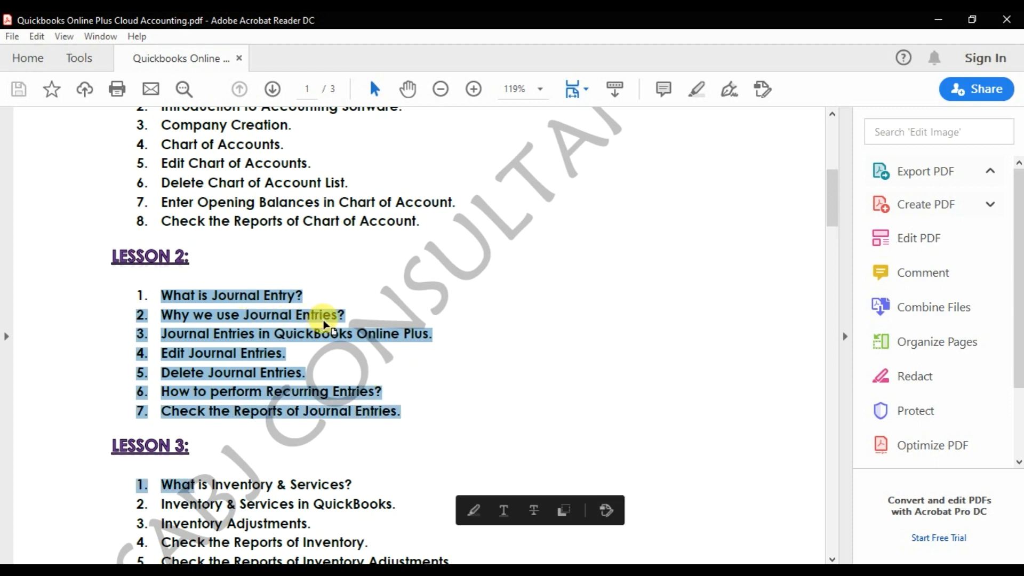